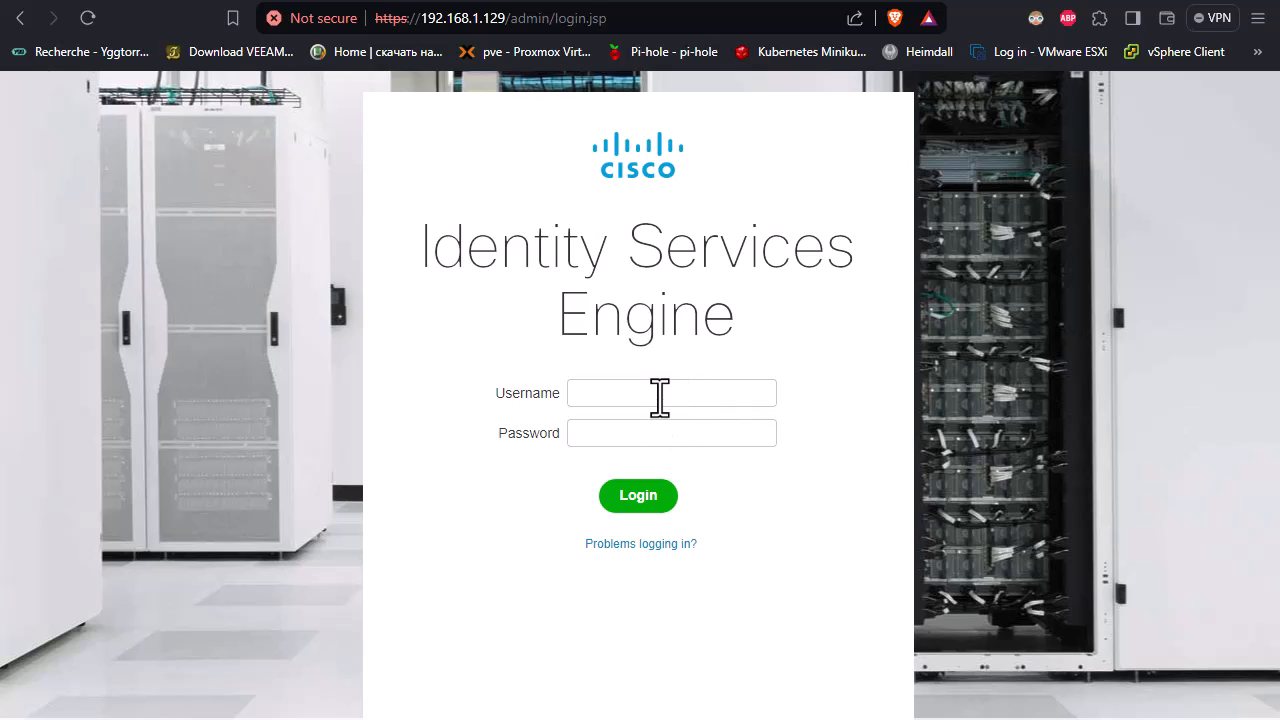
Step: Log in to the administration console as admin with the account password
{"action": "type", "text": "admin"}
{"action": "key", "text": "Tab"}
{"action": "type", "text": "•••••••••"}
{"action": "key", "text": "Return"}
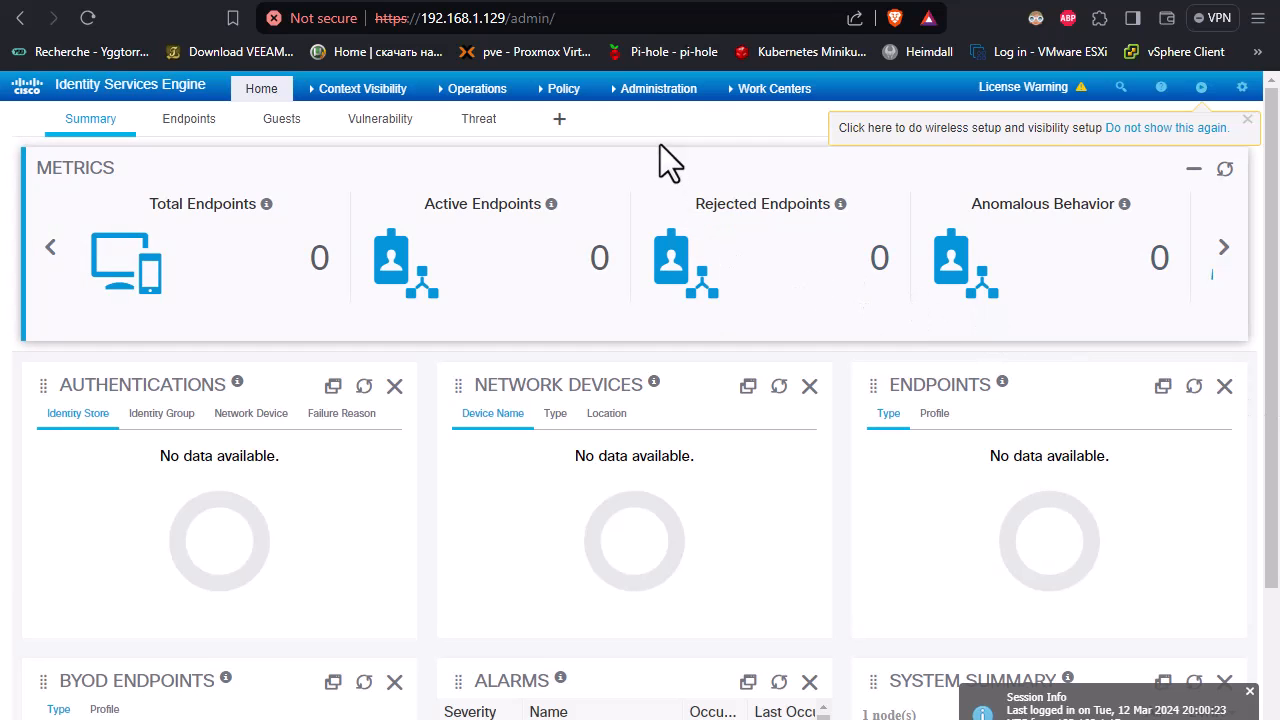
Step: Create a user identity group named ADMINS under Identity Management and submit it
{"action": "left_click", "coordinate": [657, 92]}
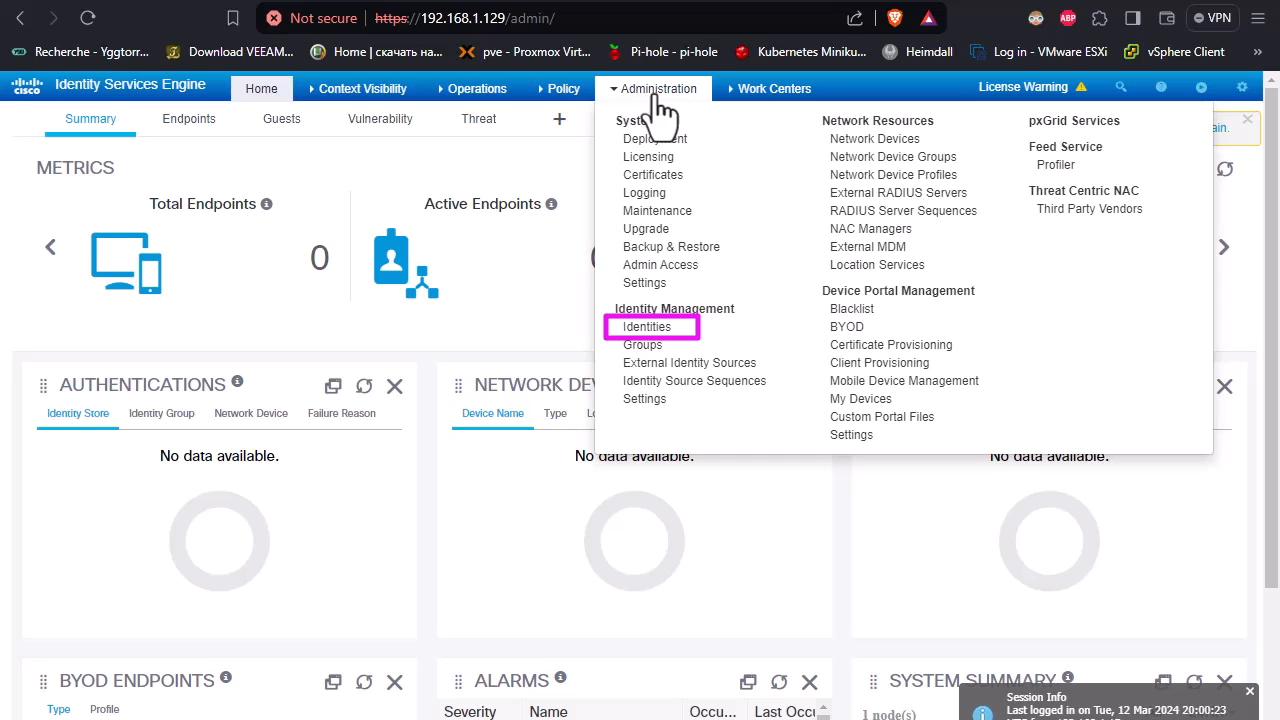
{"action": "left_click", "coordinate": [660, 328]}
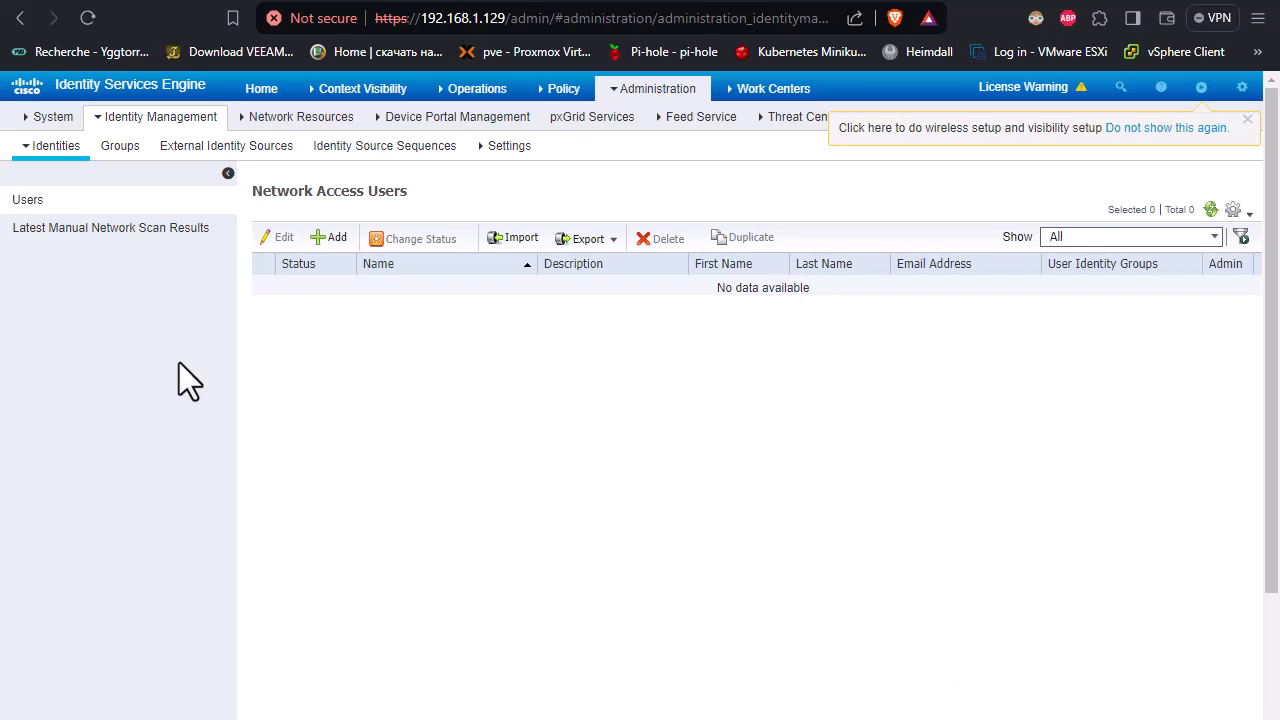
{"action": "left_click", "coordinate": [124, 158]}
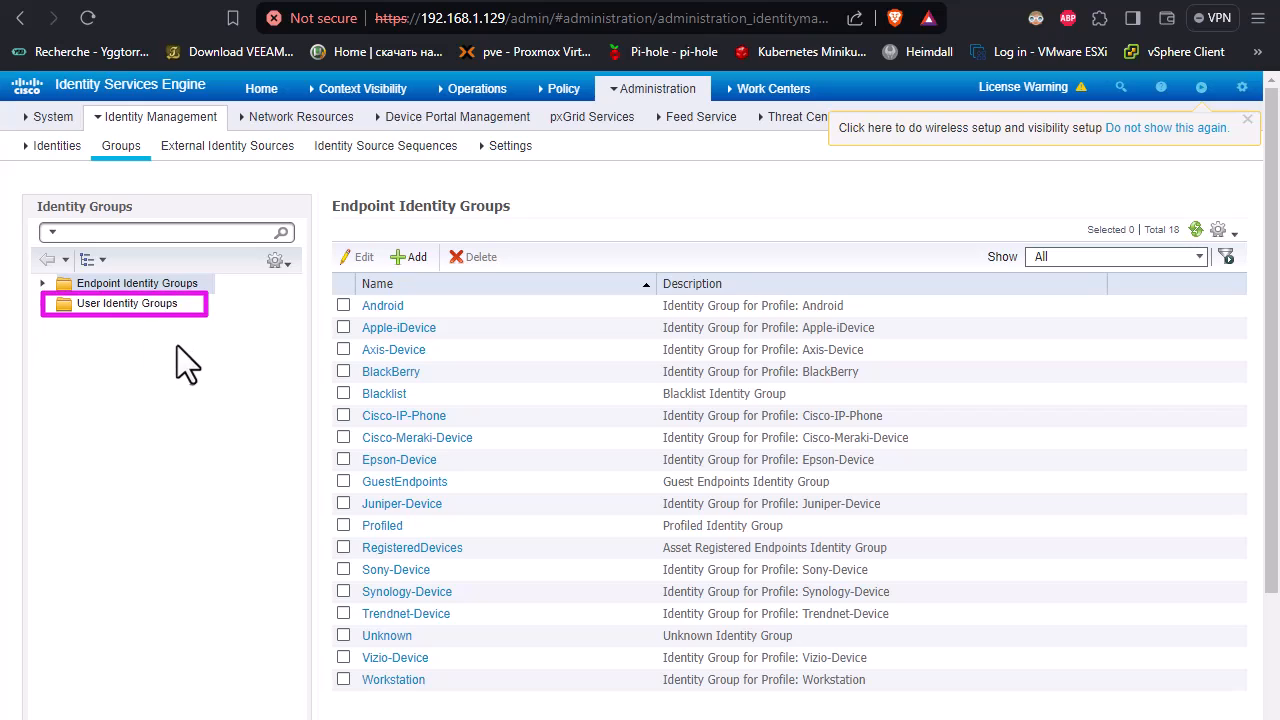
{"action": "left_click", "coordinate": [123, 306]}
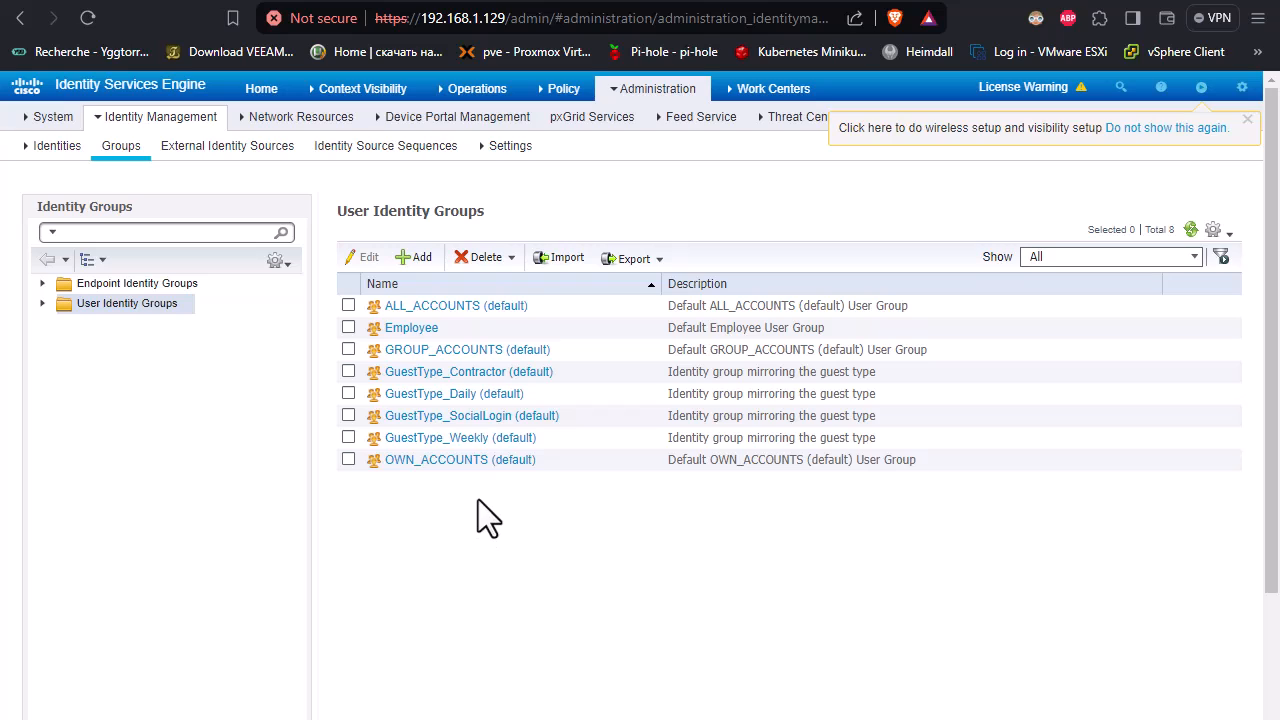
{"action": "left_click", "coordinate": [414, 260]}
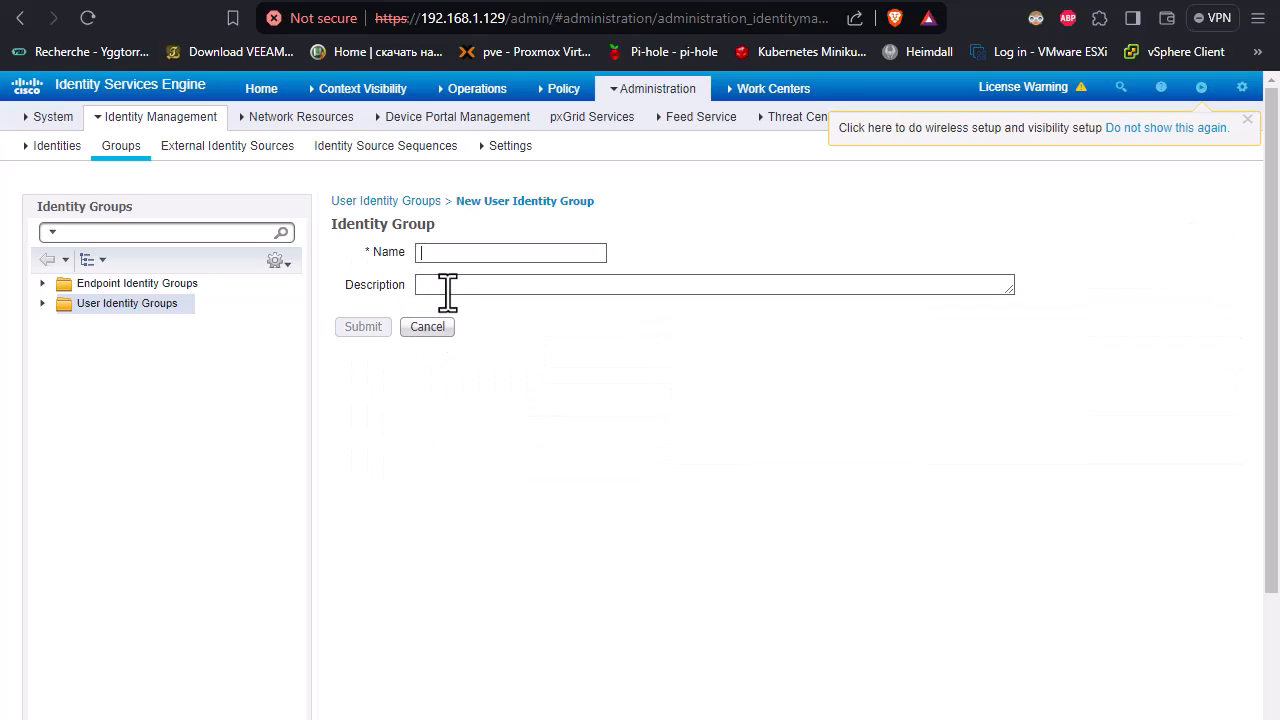
{"action": "type", "text": "ADMINS"}
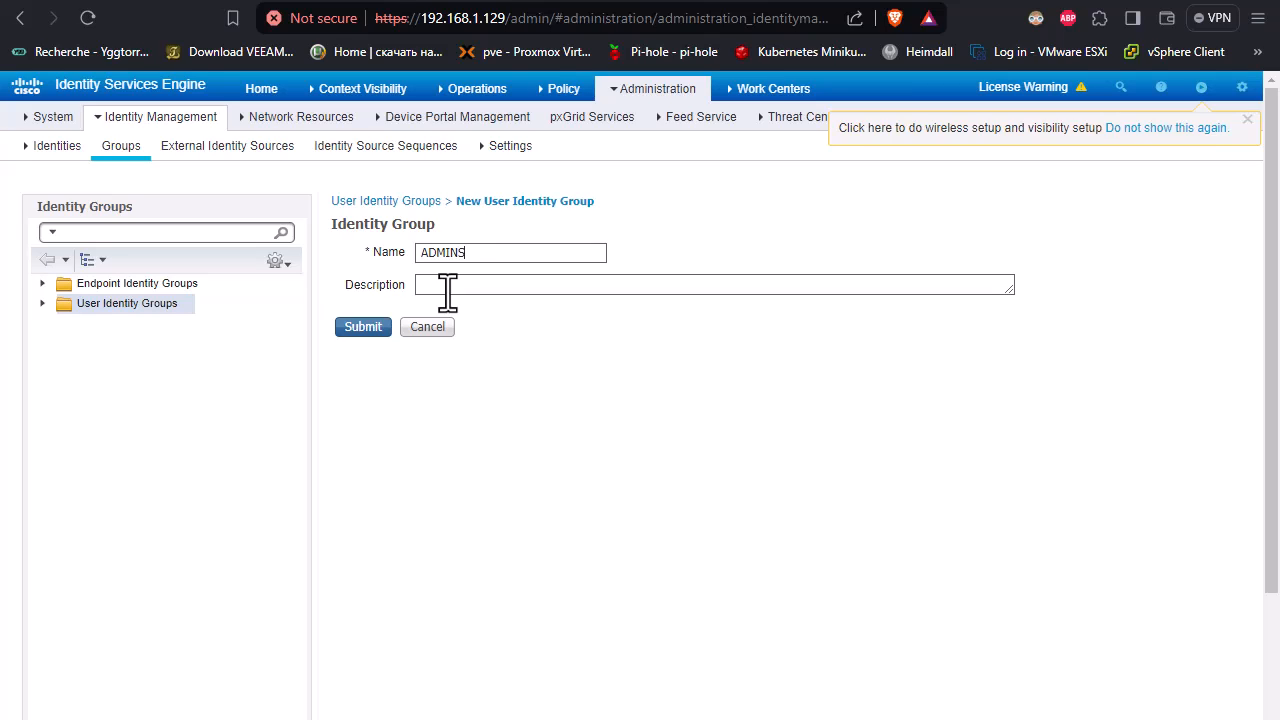
{"action": "left_click", "coordinate": [366, 329]}
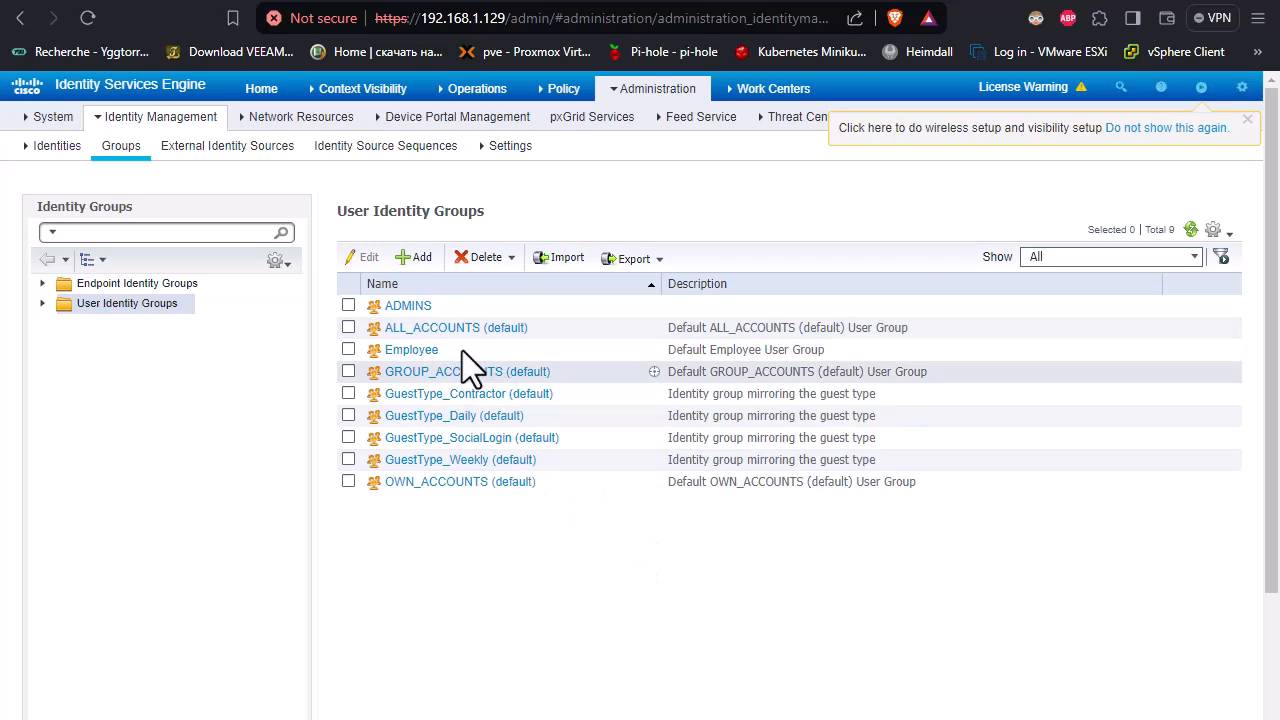
Step: Add a second user identity group named OPERS and submit it
{"action": "left_click", "coordinate": [420, 258]}
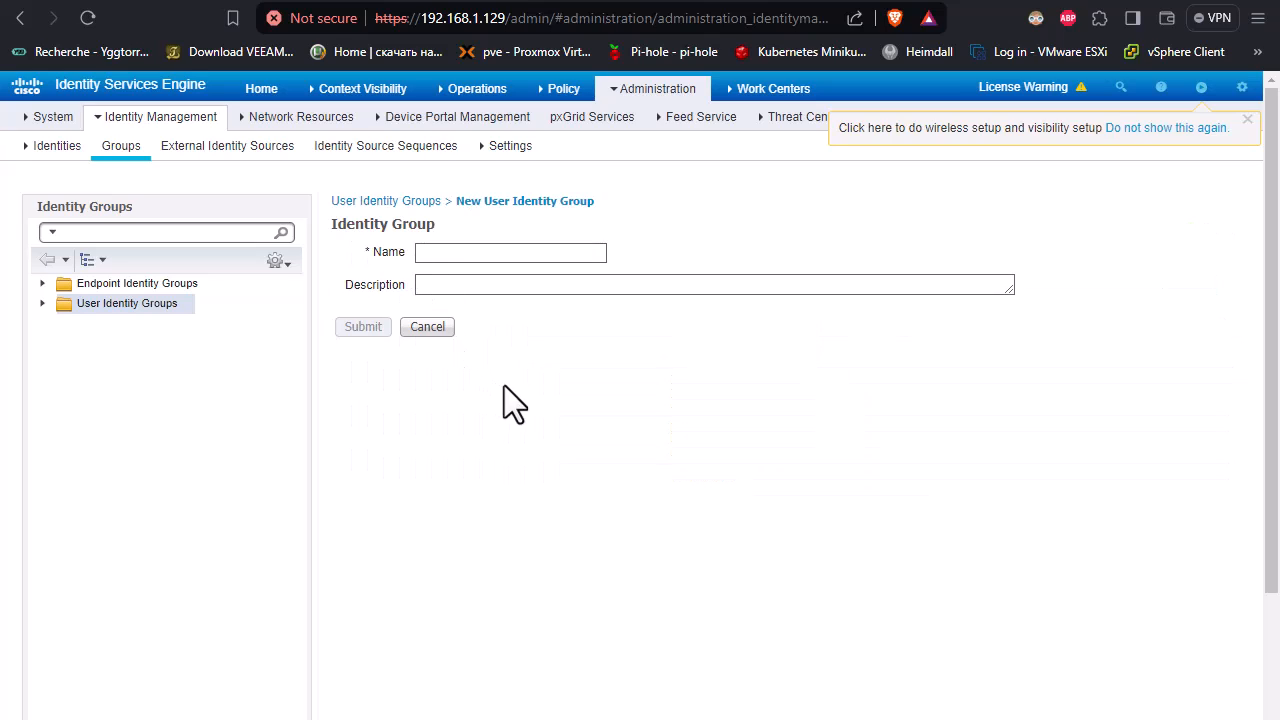
{"action": "type", "text": "OPERS"}
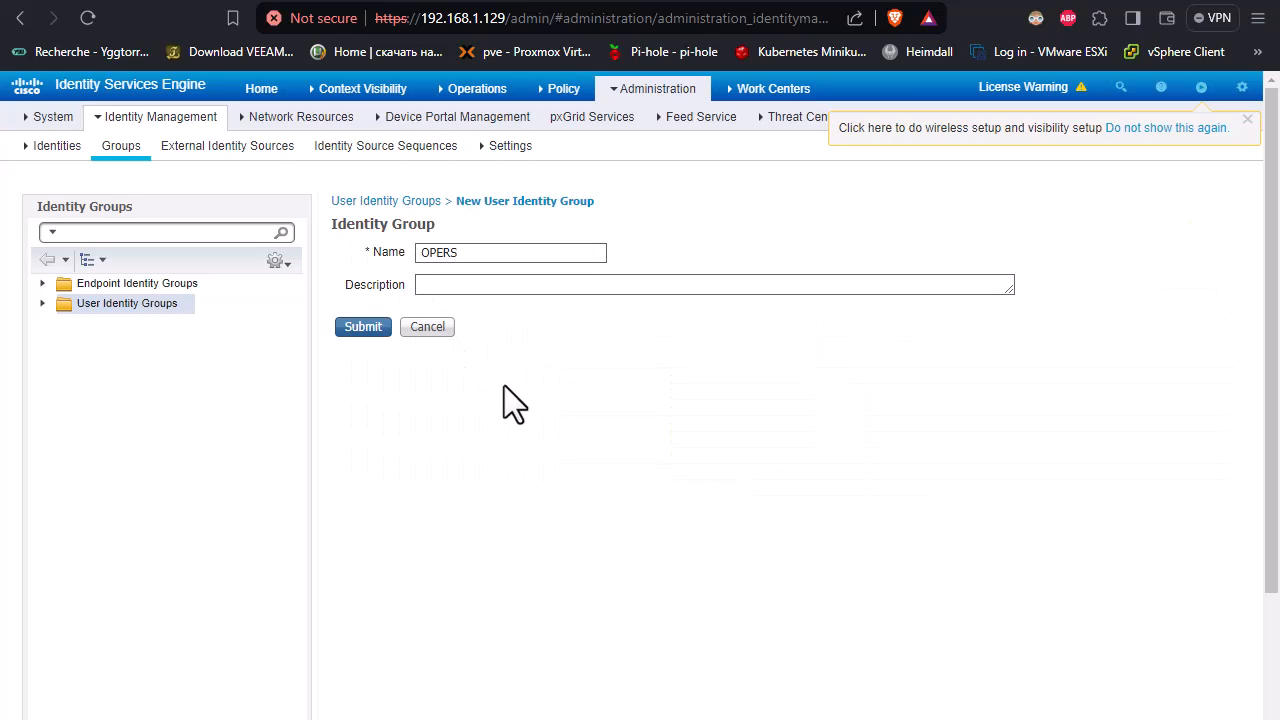
{"action": "left_click", "coordinate": [366, 328]}
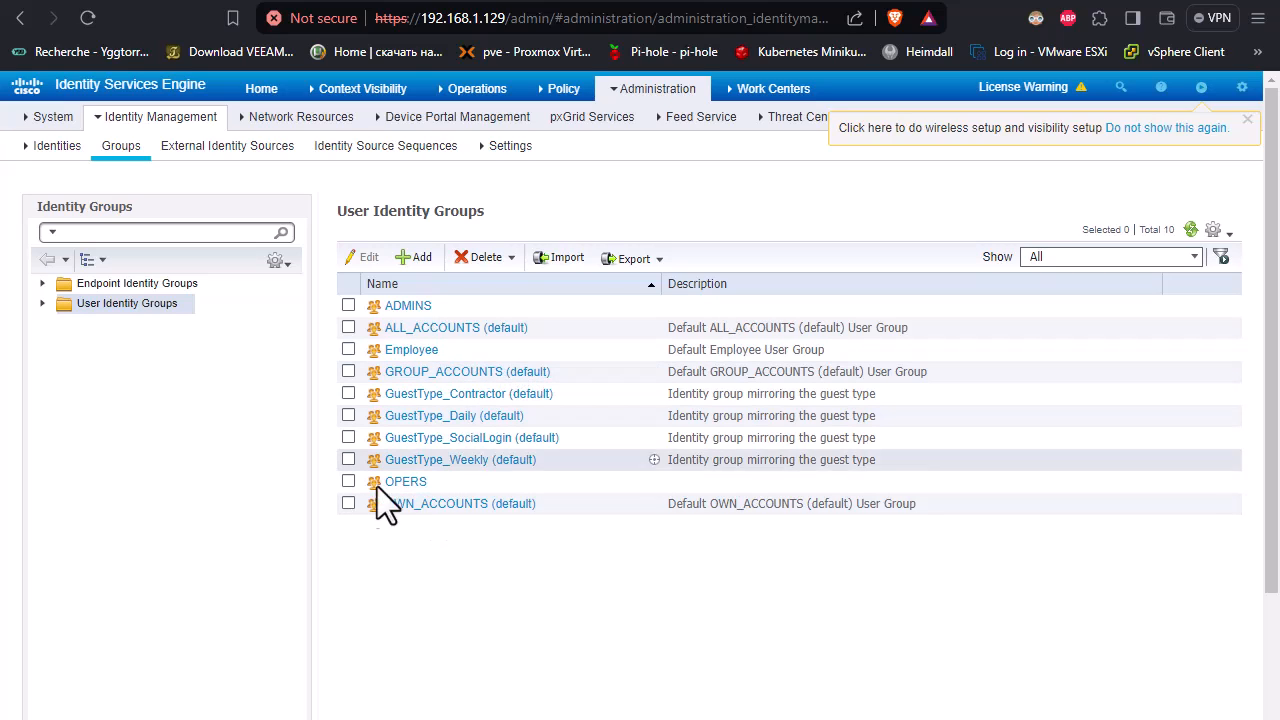
Step: Start a new network access user under Identities and name it admin01
{"action": "left_click", "coordinate": [57, 146]}
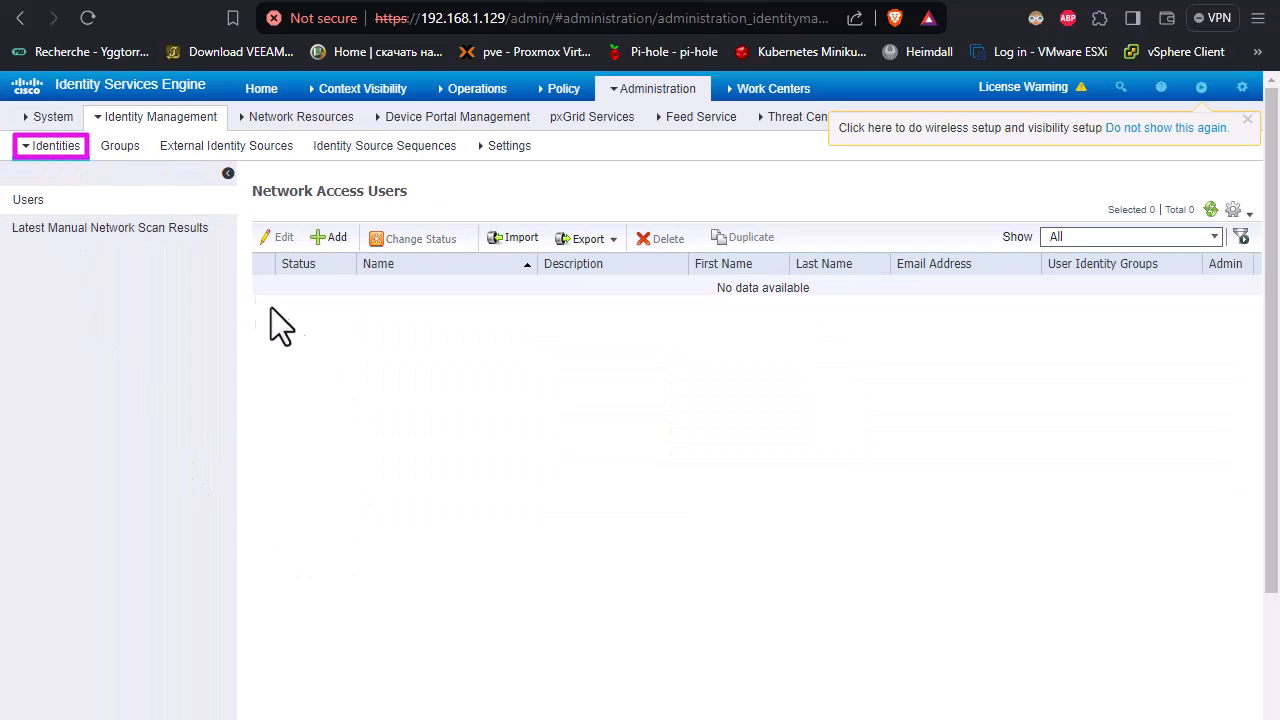
{"action": "left_click", "coordinate": [330, 241]}
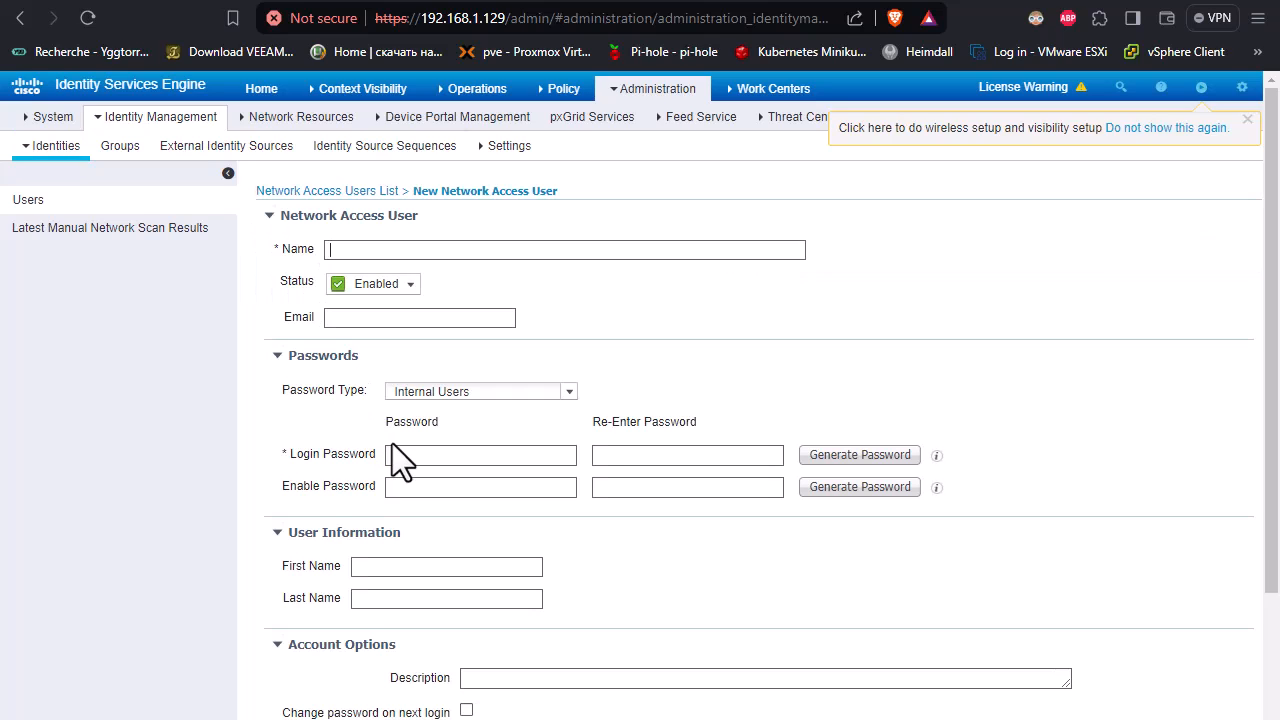
{"action": "type", "text": "a"}
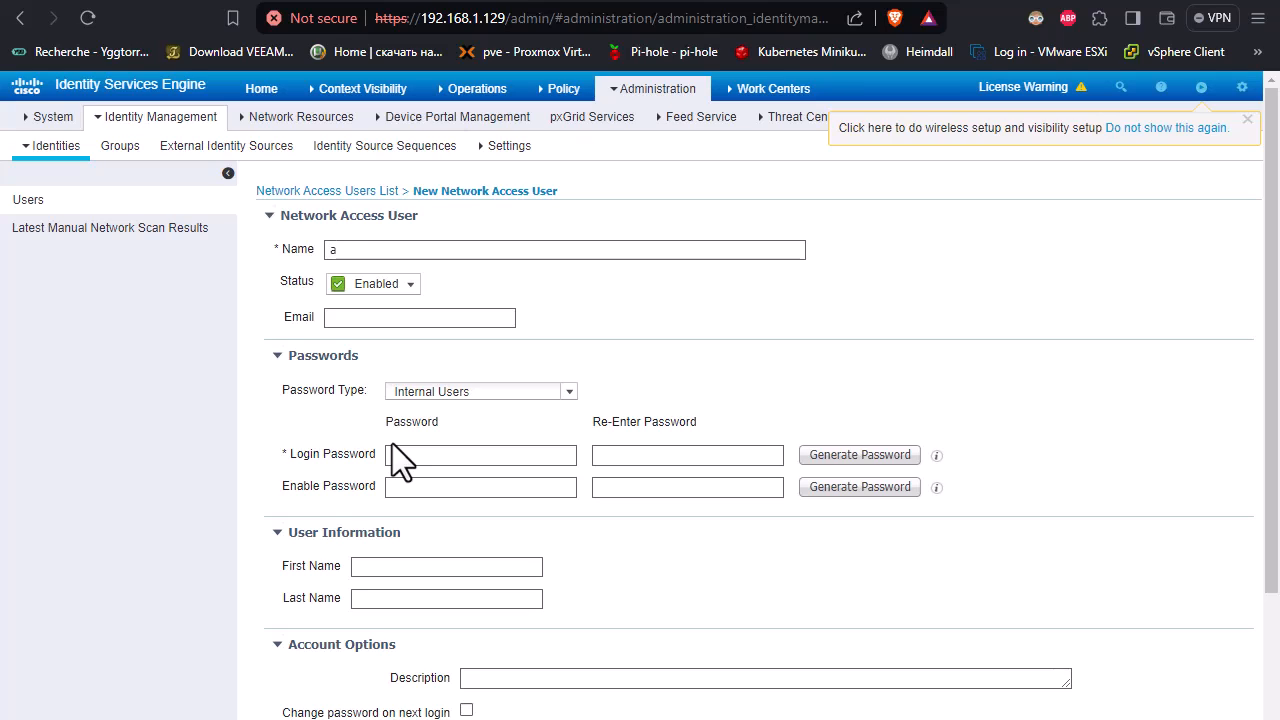
{"action": "type", "text": "dmin"}
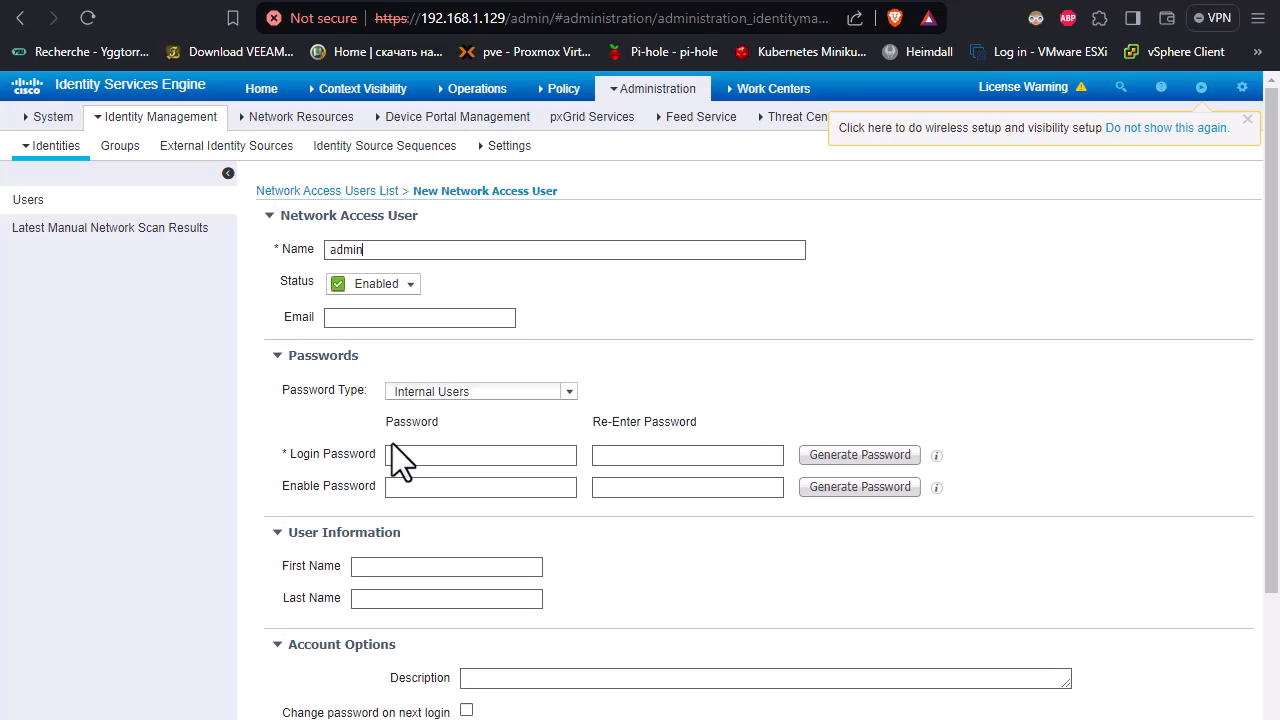
{"action": "type", "text": "01"}
Step: Enter and re-enter both the login password and the enable password for admin01
{"action": "scroll", "coordinate": [503, 323], "scroll_direction": "down", "scroll_amount": 2}
{"action": "scroll", "coordinate": [443, 362], "scroll_direction": "up", "scroll_amount": 1}
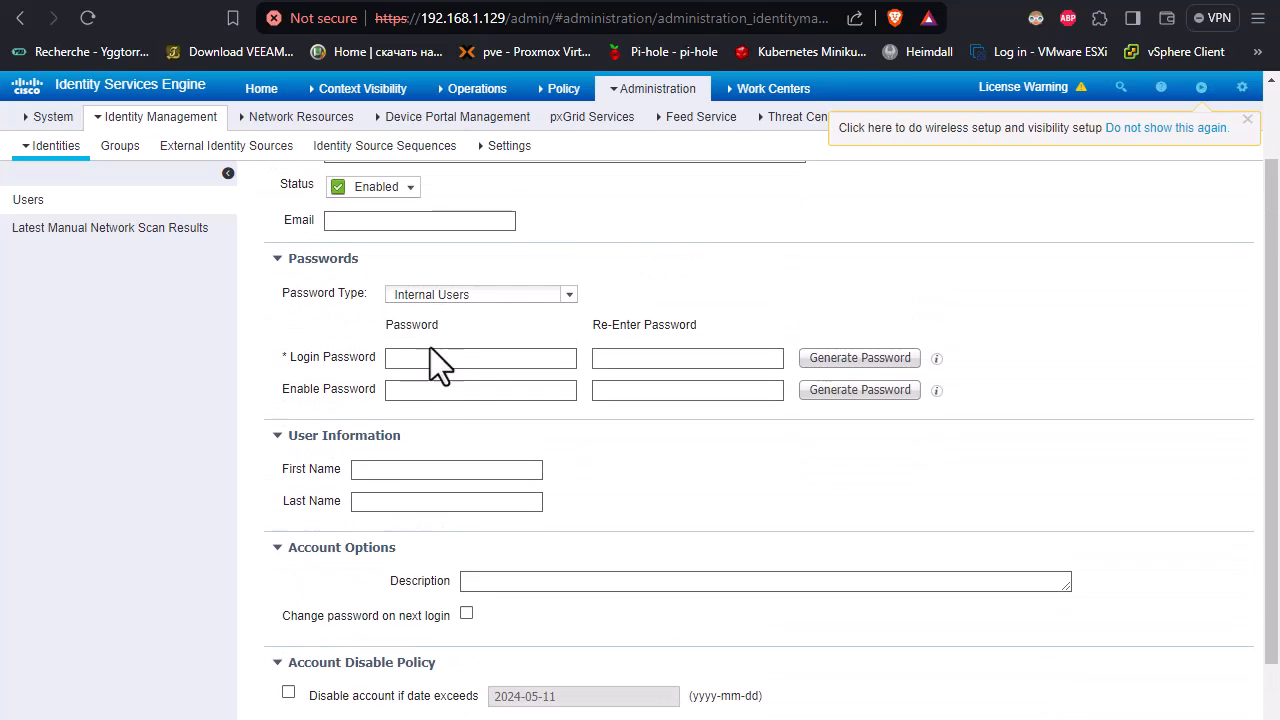
{"action": "scroll", "coordinate": [375, 370], "scroll_direction": "up", "scroll_amount": 1}
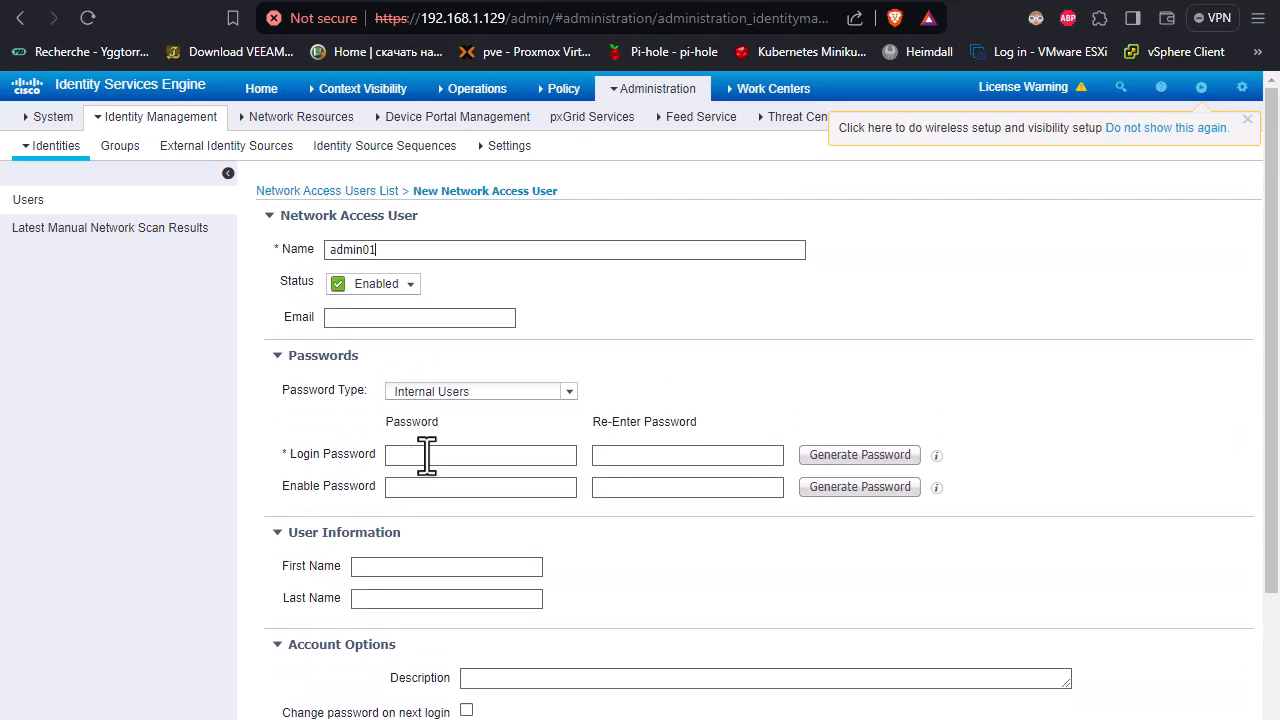
{"action": "type", "text": "********"}
{"action": "type", "text": "•••••••"}
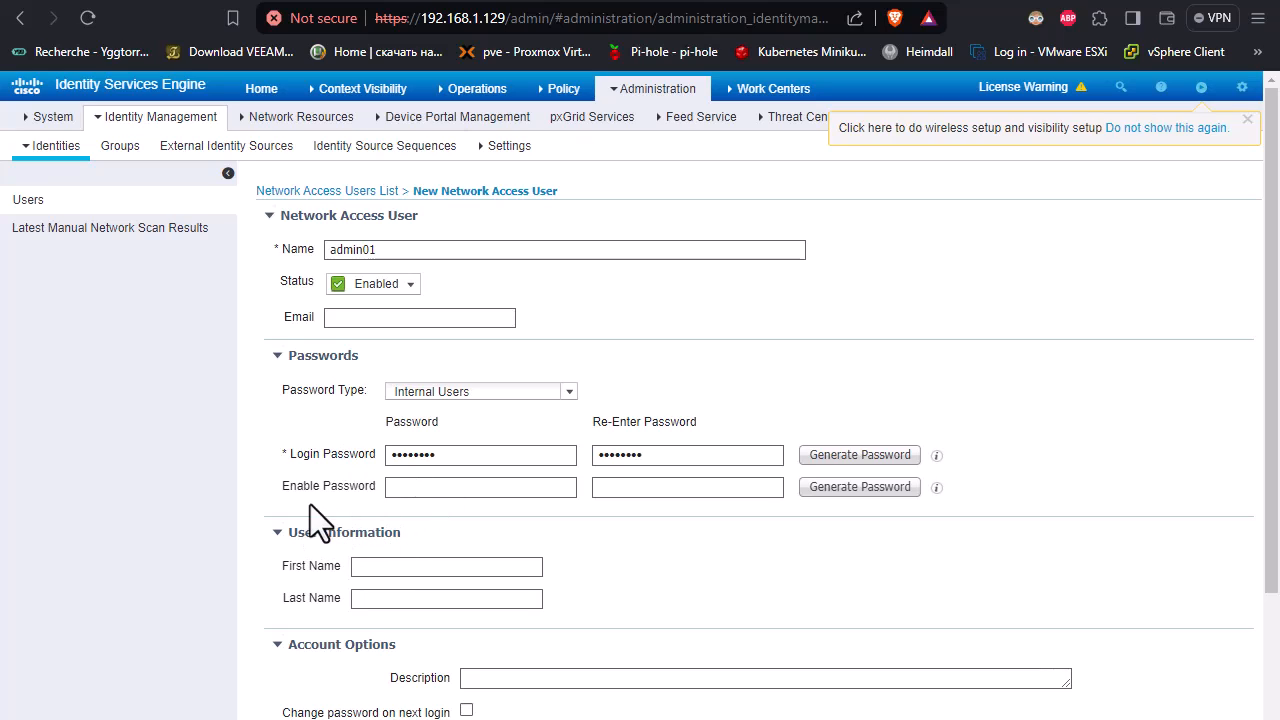
{"action": "type", "text": "••••••••"}
{"action": "left_click", "coordinate": [645, 490]}
{"action": "type", "text": "••••••••"}
Step: Assign admin01 to the ADMINS user group and submit the new account
{"action": "scroll", "coordinate": [531, 357], "scroll_direction": "down", "scroll_amount": 2}
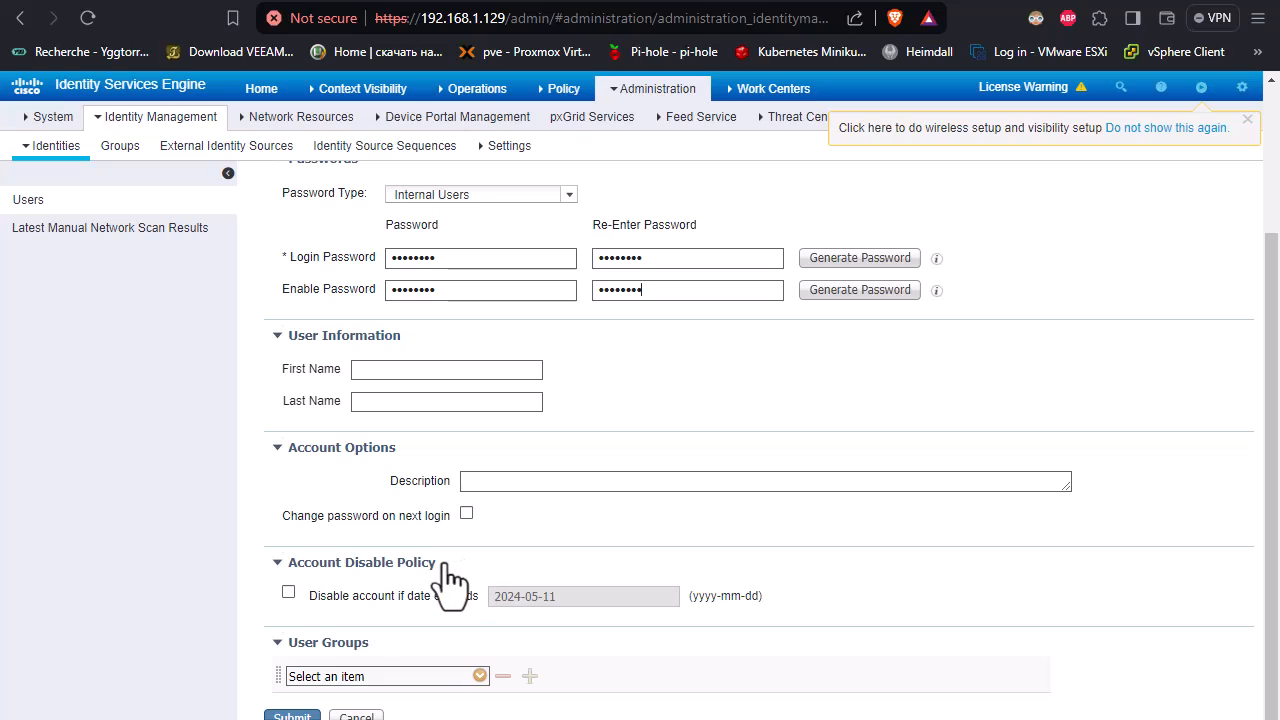
{"action": "left_click", "coordinate": [479, 676]}
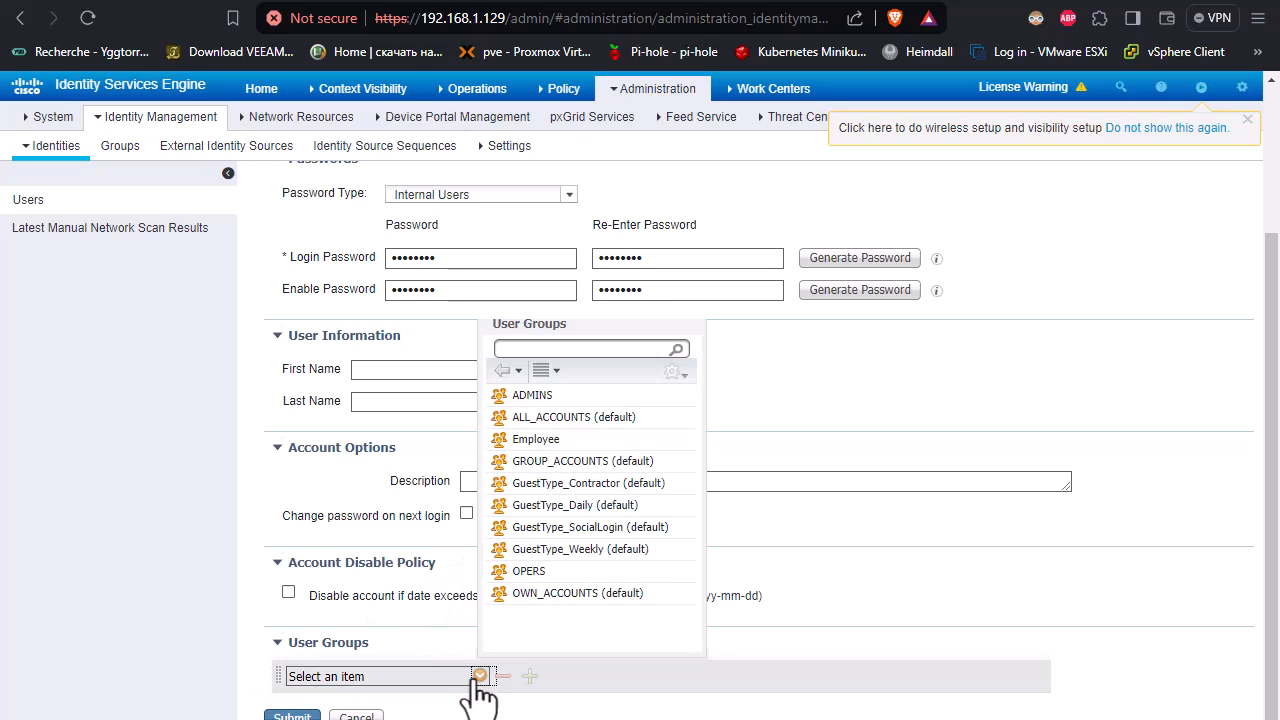
{"action": "left_click", "coordinate": [532, 397]}
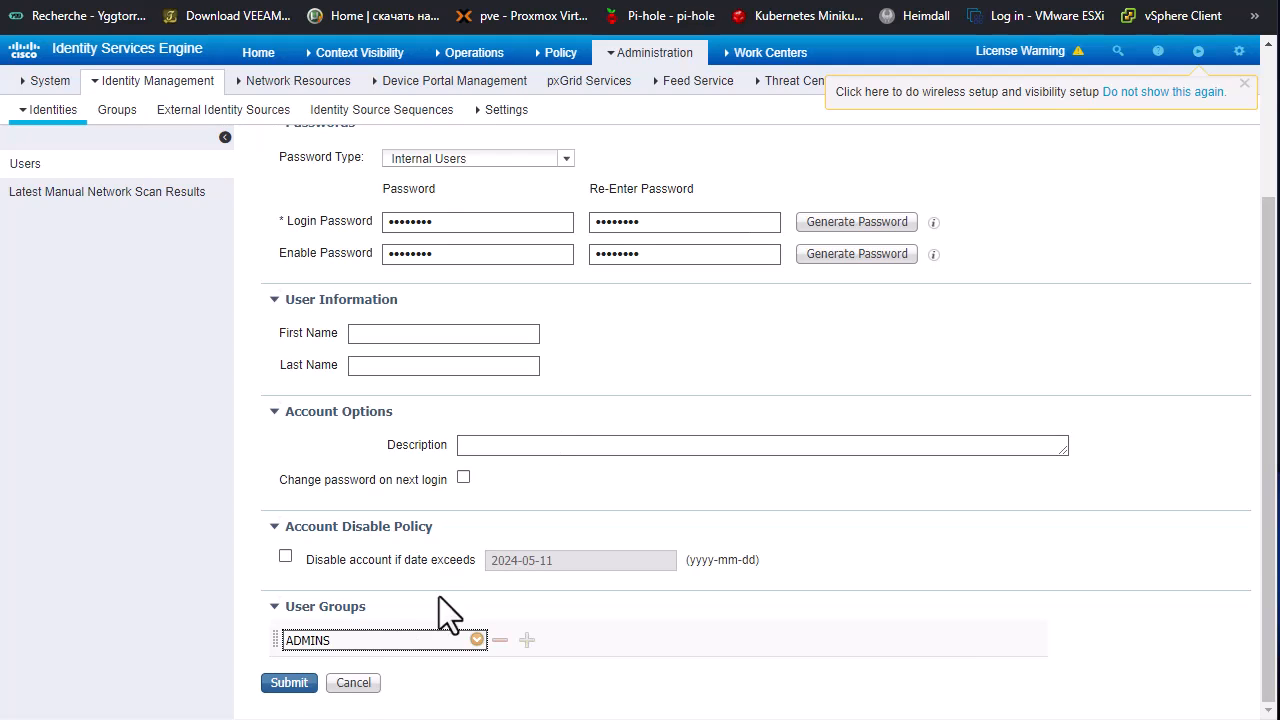
{"action": "left_click", "coordinate": [295, 686]}
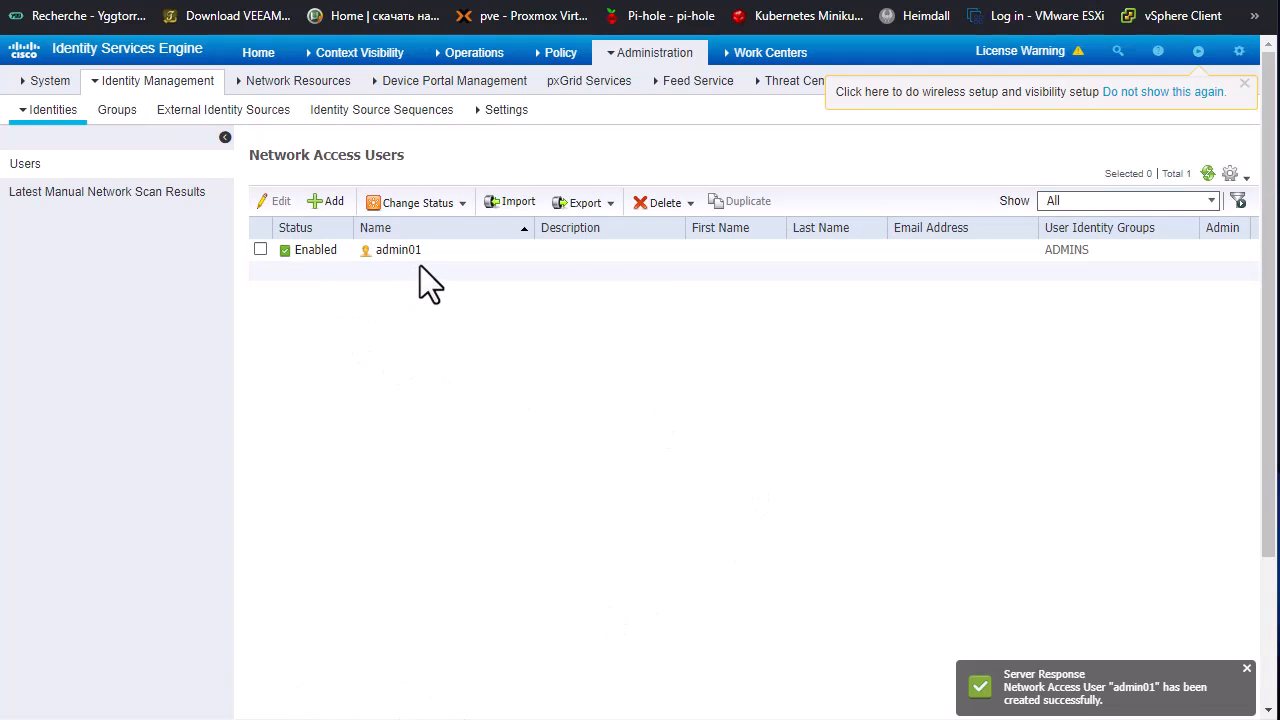
Step: Start another network access user and name it oper01
{"action": "left_click", "coordinate": [333, 203]}
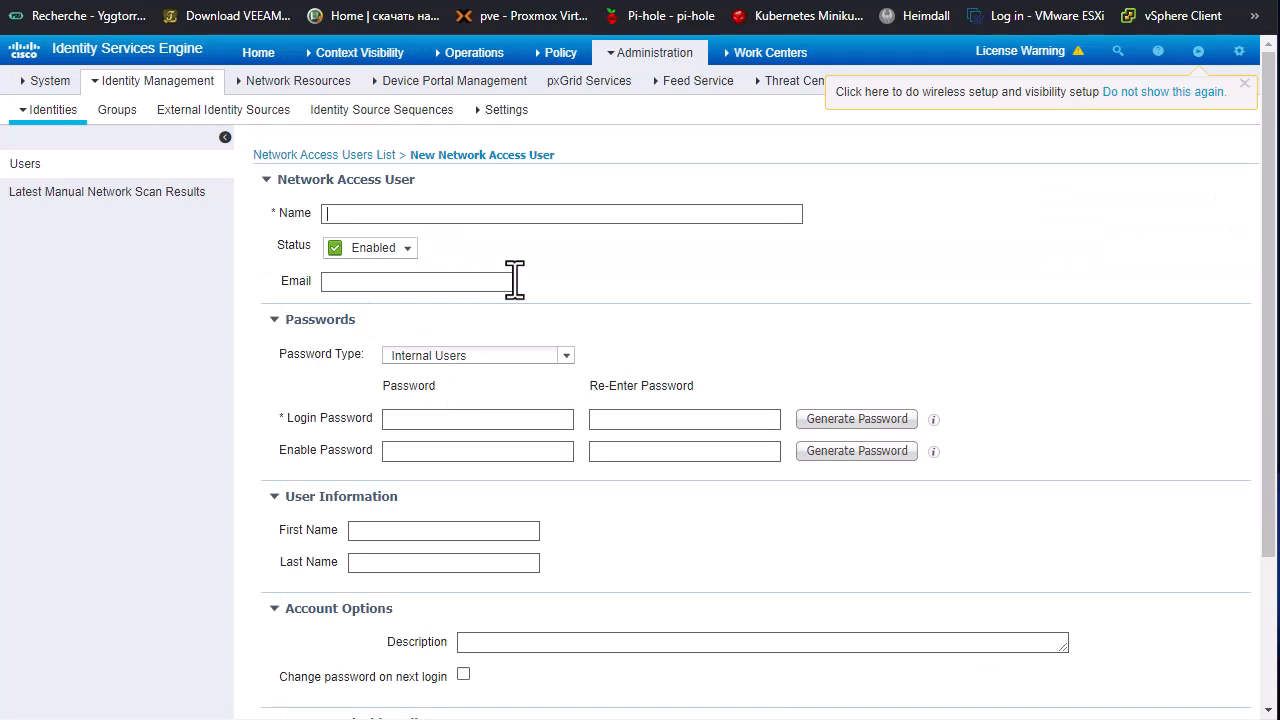
{"action": "type", "text": "oper"}
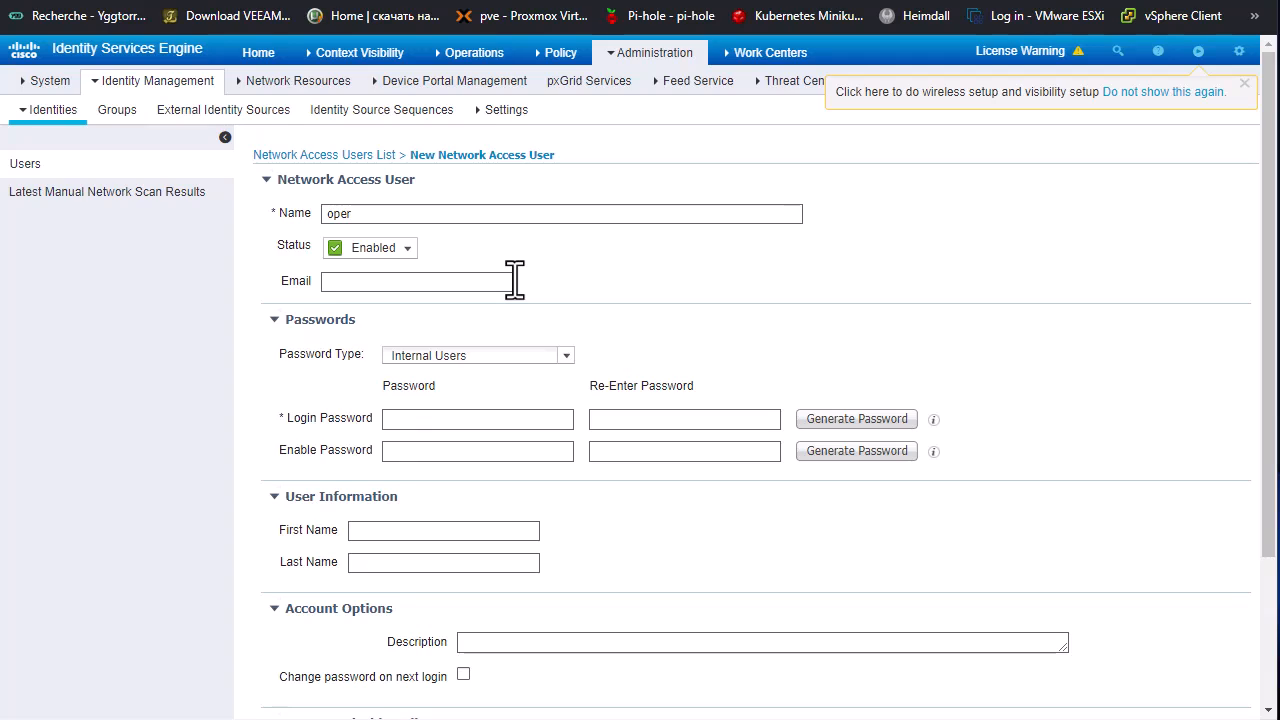
{"action": "type", "text": "01"}
Step: Enter and re-enter both the login password and the enable password for oper01
{"action": "left_click", "coordinate": [420, 418]}
{"action": "type", "text": "•••••••••••••••"}
{"action": "left_click", "coordinate": [445, 452]}
{"action": "type", "text": "••••••••"}
{"action": "left_click", "coordinate": [675, 450]}
{"action": "type", "text": "••••••••"}
Step: Assign oper01 to the OPERS user group and submit the new account
{"action": "scroll", "coordinate": [461, 572], "scroll_direction": "down", "scroll_amount": 1}
{"action": "scroll", "coordinate": [461, 572], "scroll_direction": "up", "scroll_amount": 1}
{"action": "left_click_drag", "start_coordinate": [1270, 543], "coordinate": [1254, 712]}
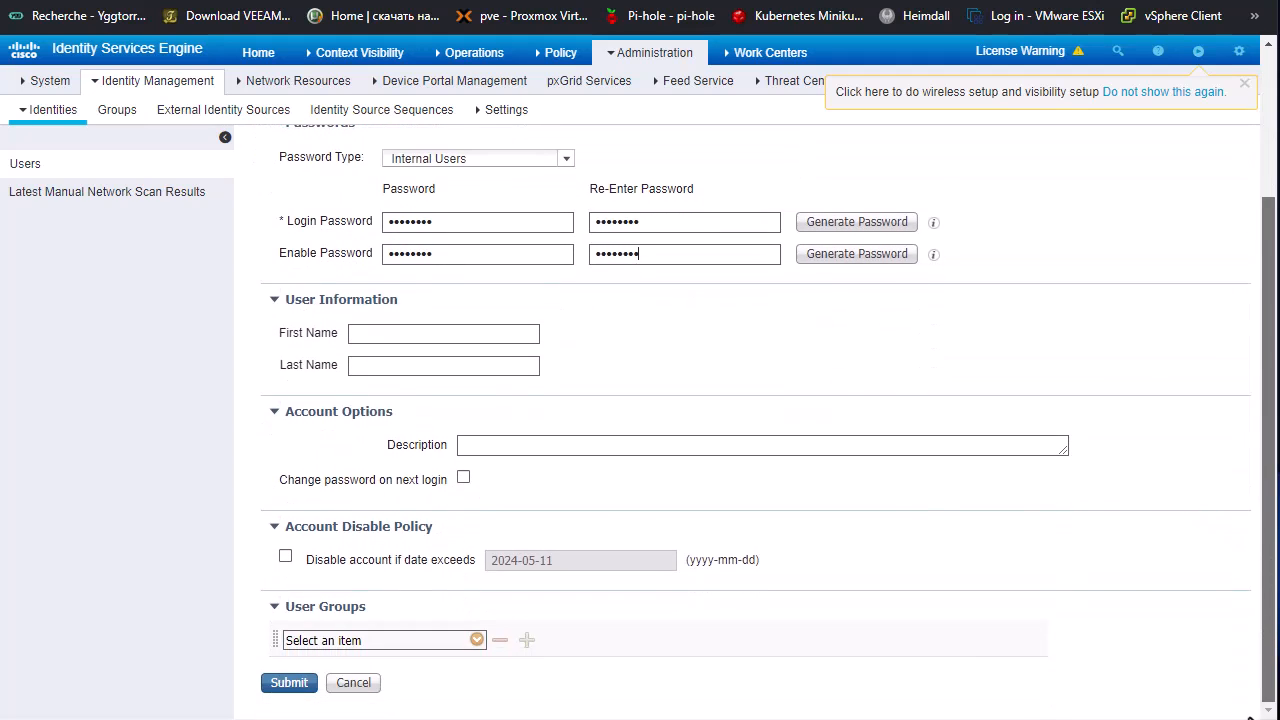
{"action": "left_click", "coordinate": [477, 641]}
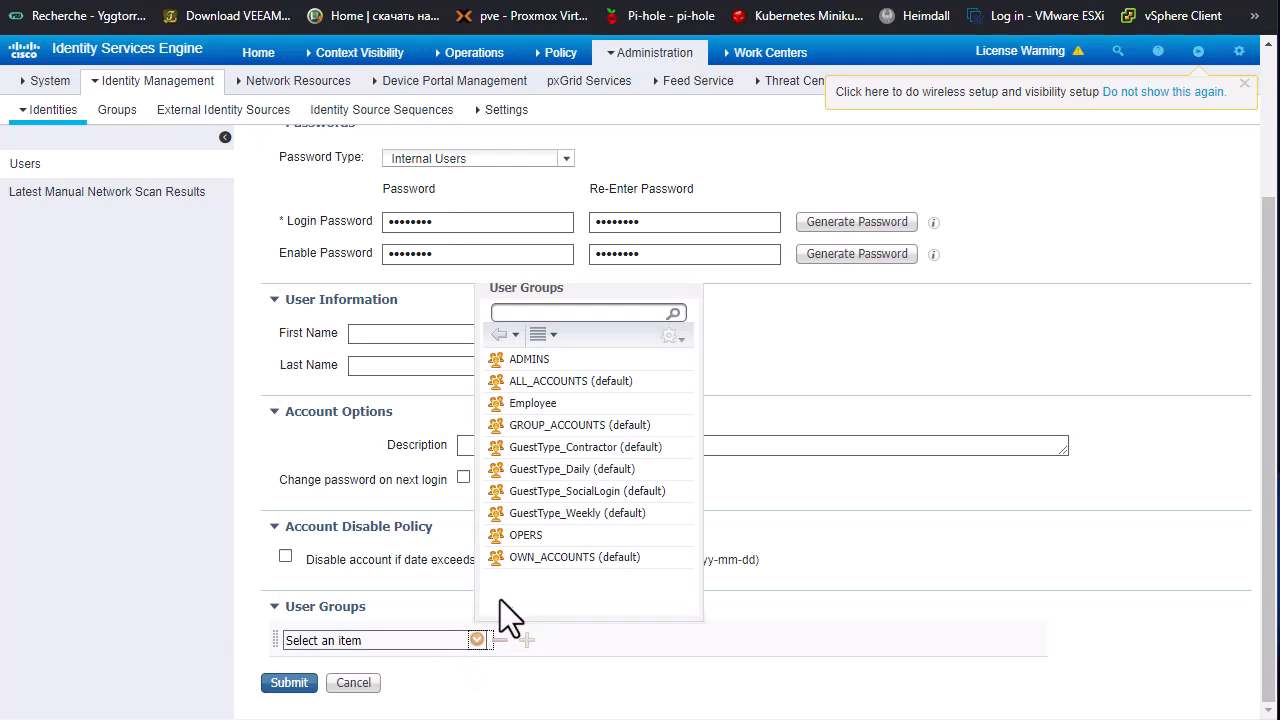
{"action": "left_click", "coordinate": [519, 534]}
{"action": "left_click", "coordinate": [294, 686]}
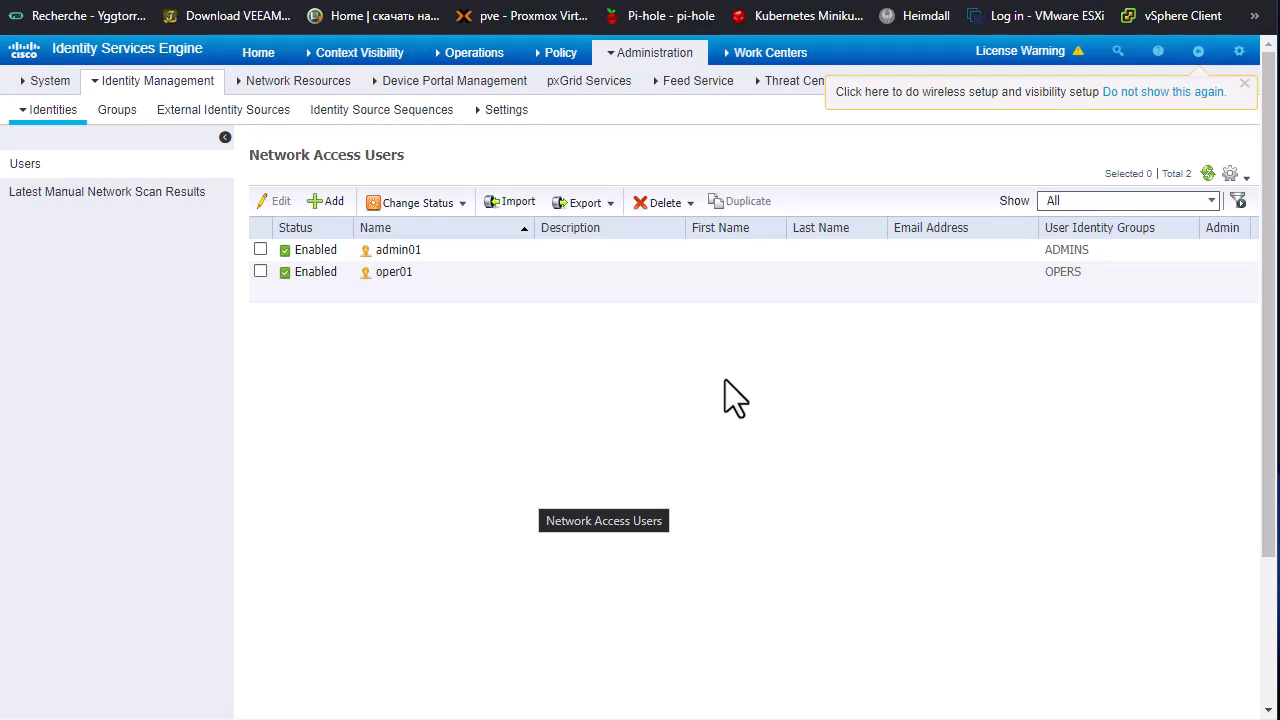
Step: Enable the Device Admin Service on the ISE-01 deployment node and save the node settings
{"action": "left_click", "coordinate": [664, 56]}
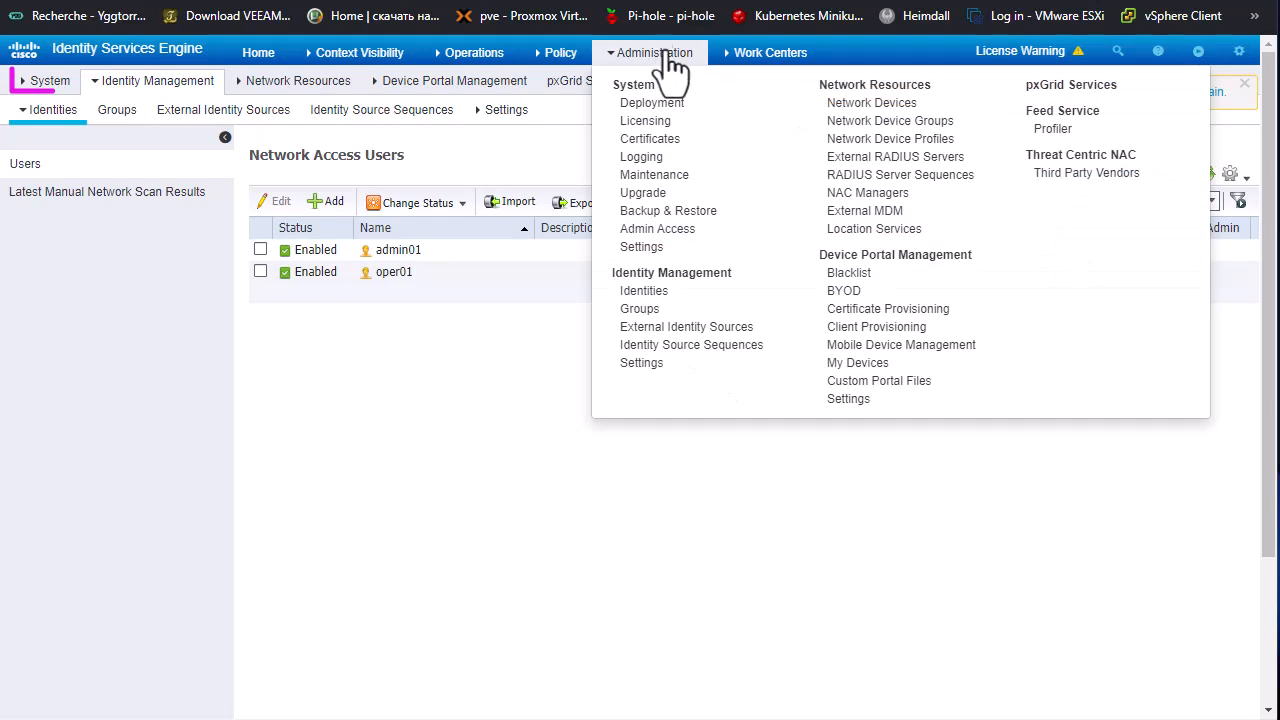
{"action": "mouse_move", "coordinate": [46, 80]}
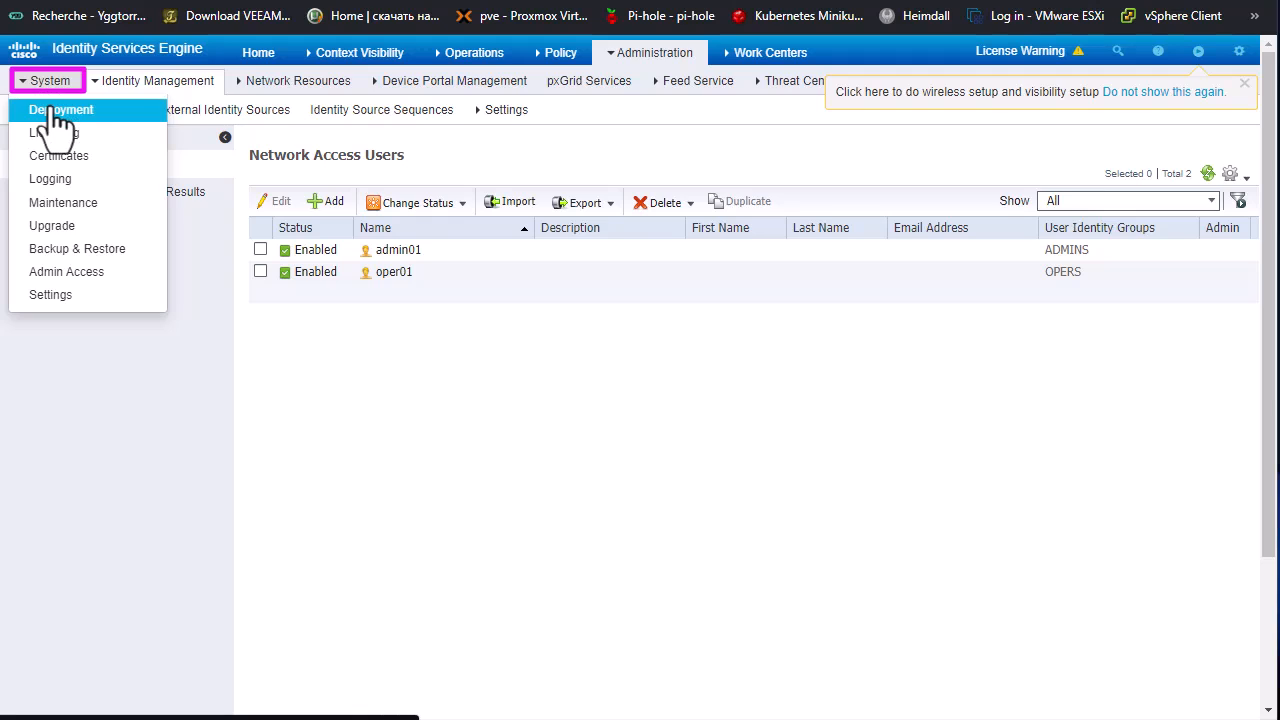
{"action": "left_click", "coordinate": [58, 112]}
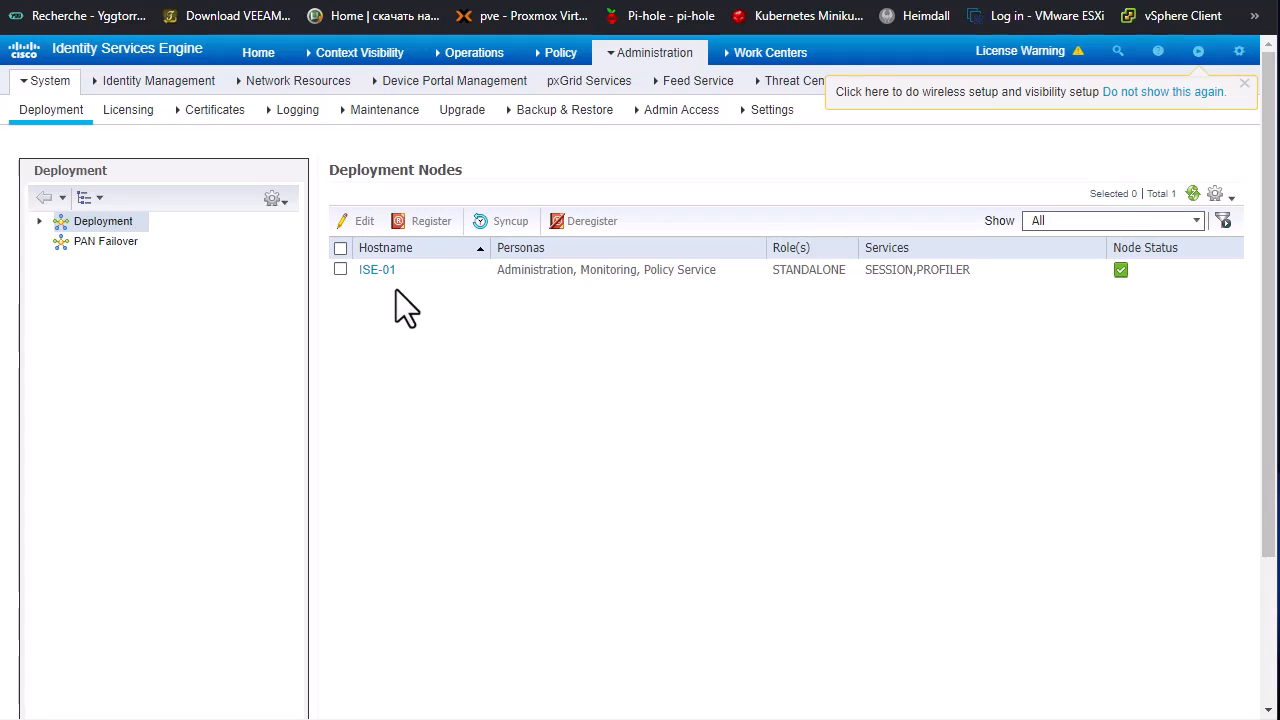
{"action": "left_click", "coordinate": [374, 271]}
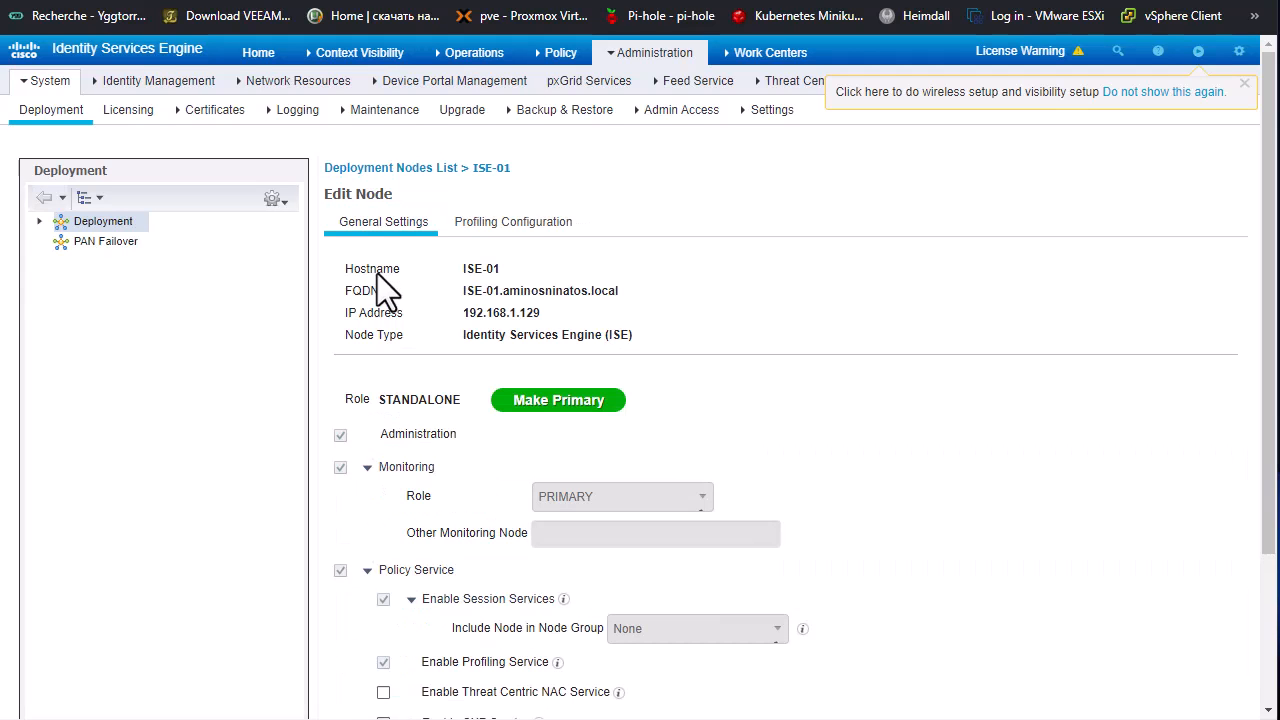
{"action": "scroll", "coordinate": [866, 389], "scroll_direction": "down", "scroll_amount": 3}
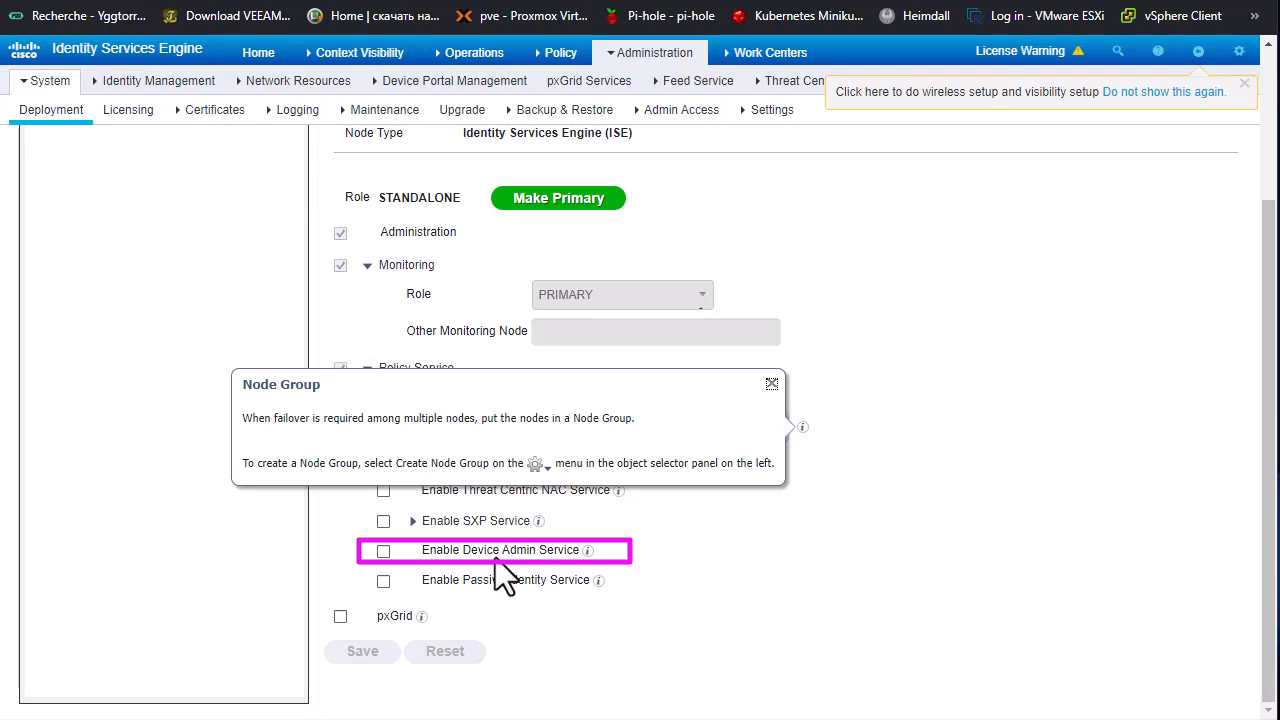
{"action": "left_click", "coordinate": [384, 553]}
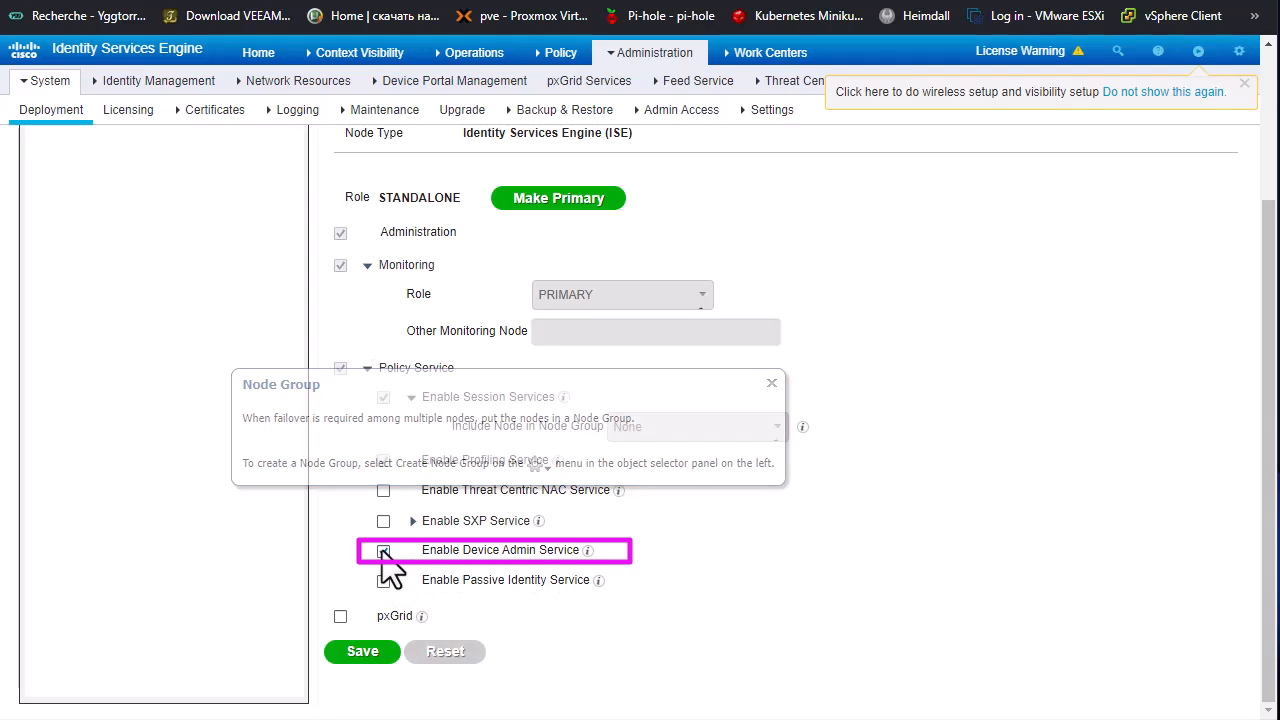
{"action": "left_click", "coordinate": [364, 654]}
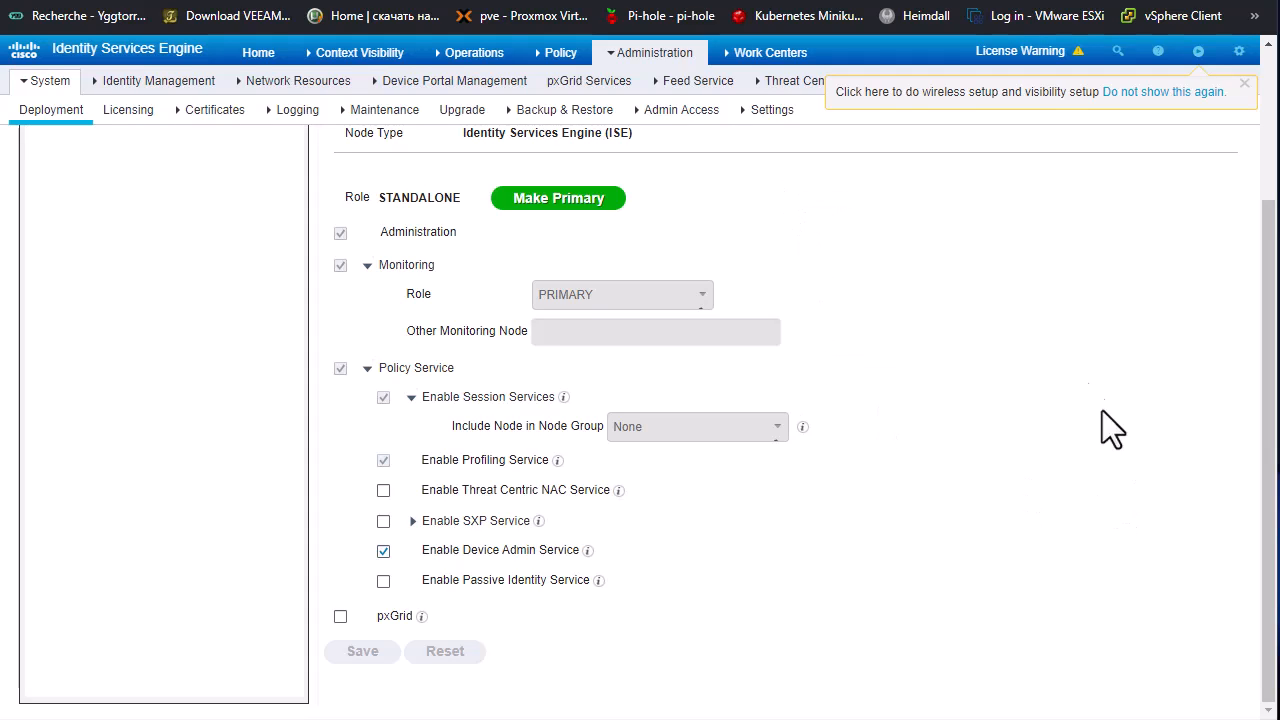
Step: Delete the existing CiscoASA entry from the network devices list and confirm the deletion
{"action": "mouse_move", "coordinate": [668, 66]}
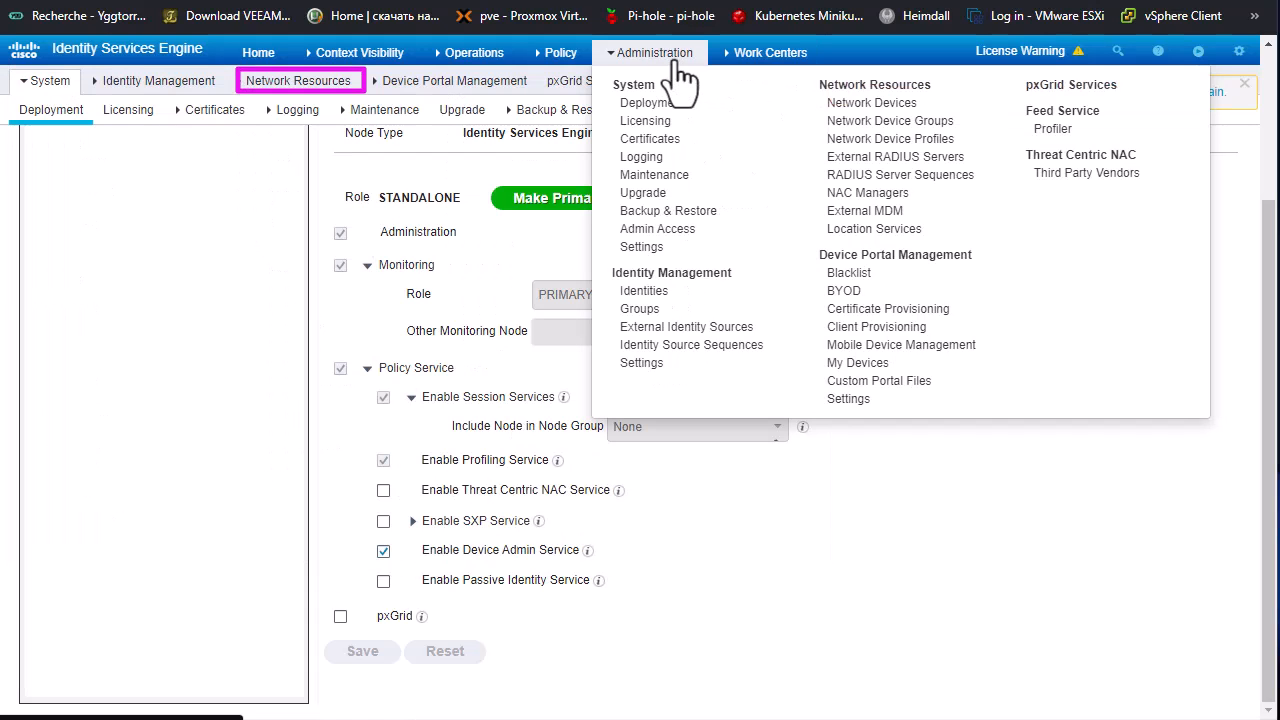
{"action": "left_click", "coordinate": [872, 105]}
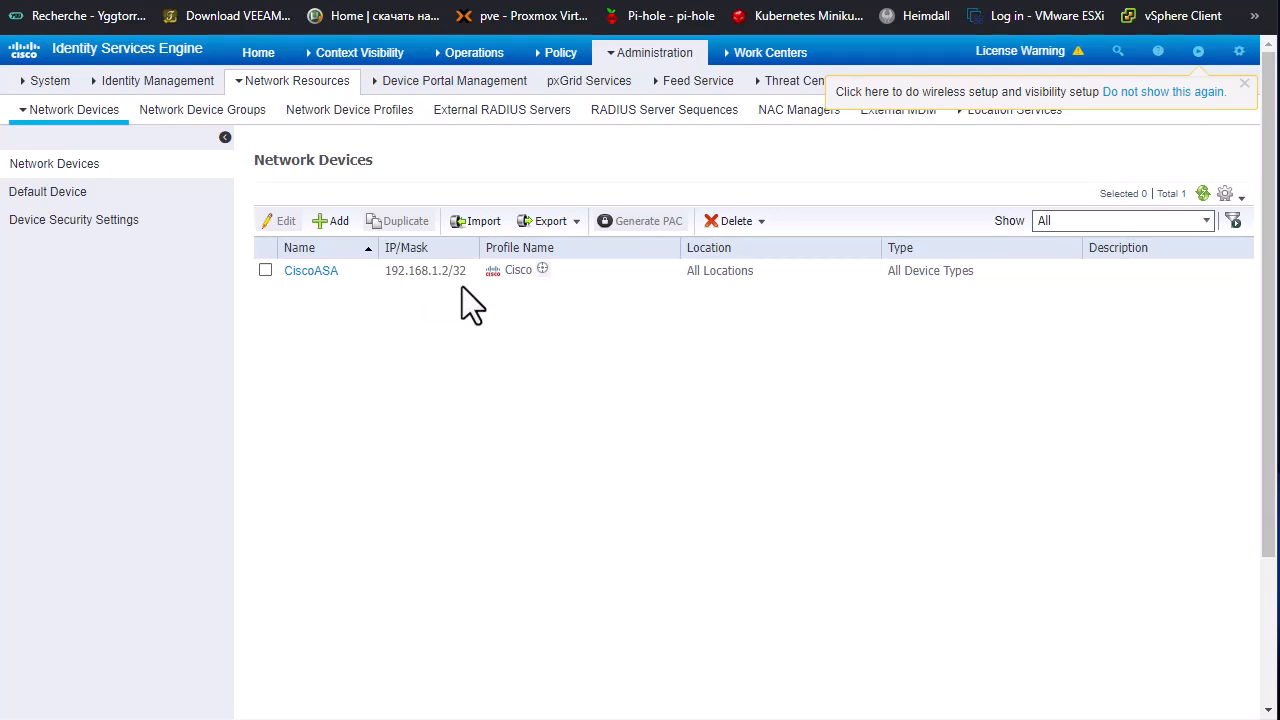
{"action": "left_click", "coordinate": [265, 270]}
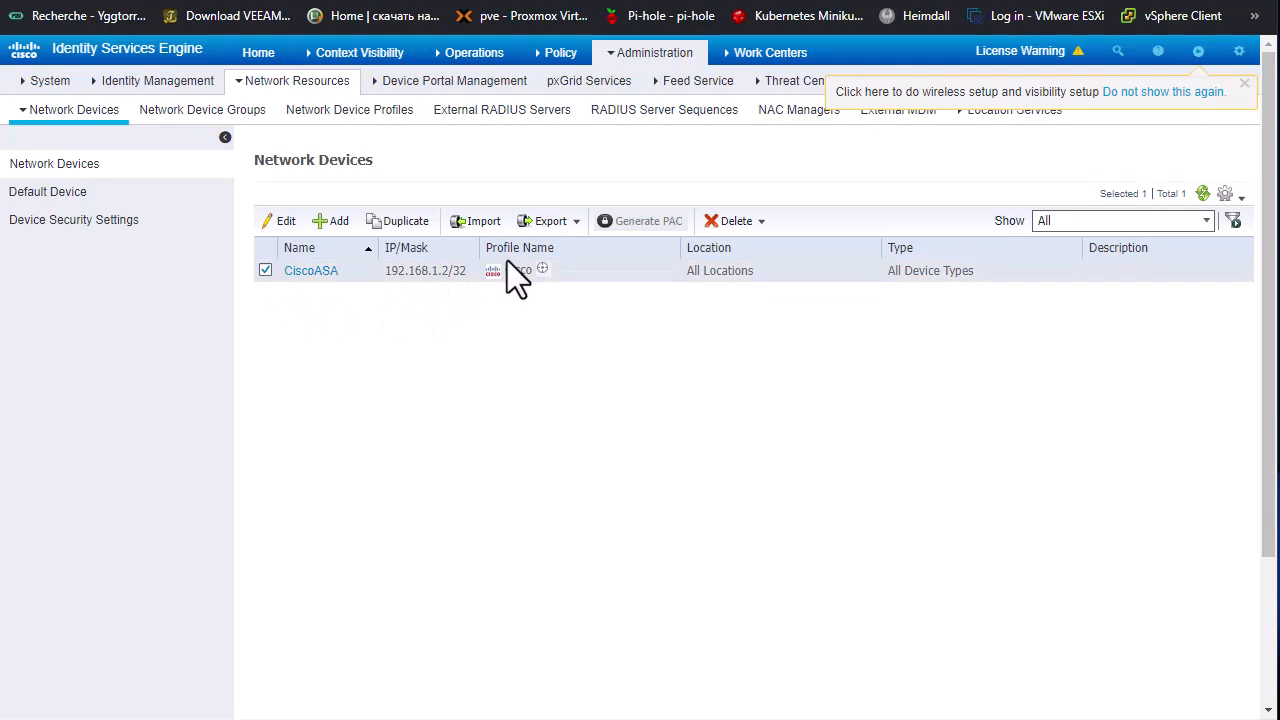
{"action": "left_click", "coordinate": [717, 224]}
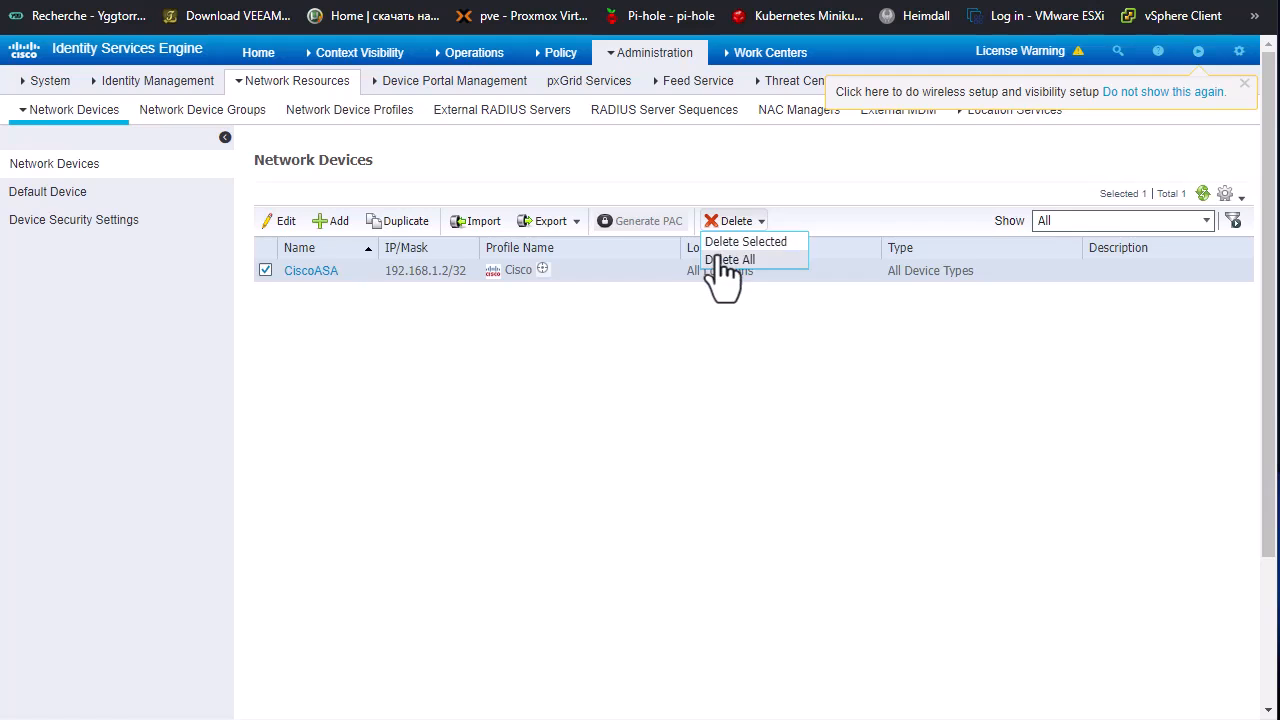
{"action": "left_click", "coordinate": [729, 243]}
{"action": "left_click", "coordinate": [928, 177]}
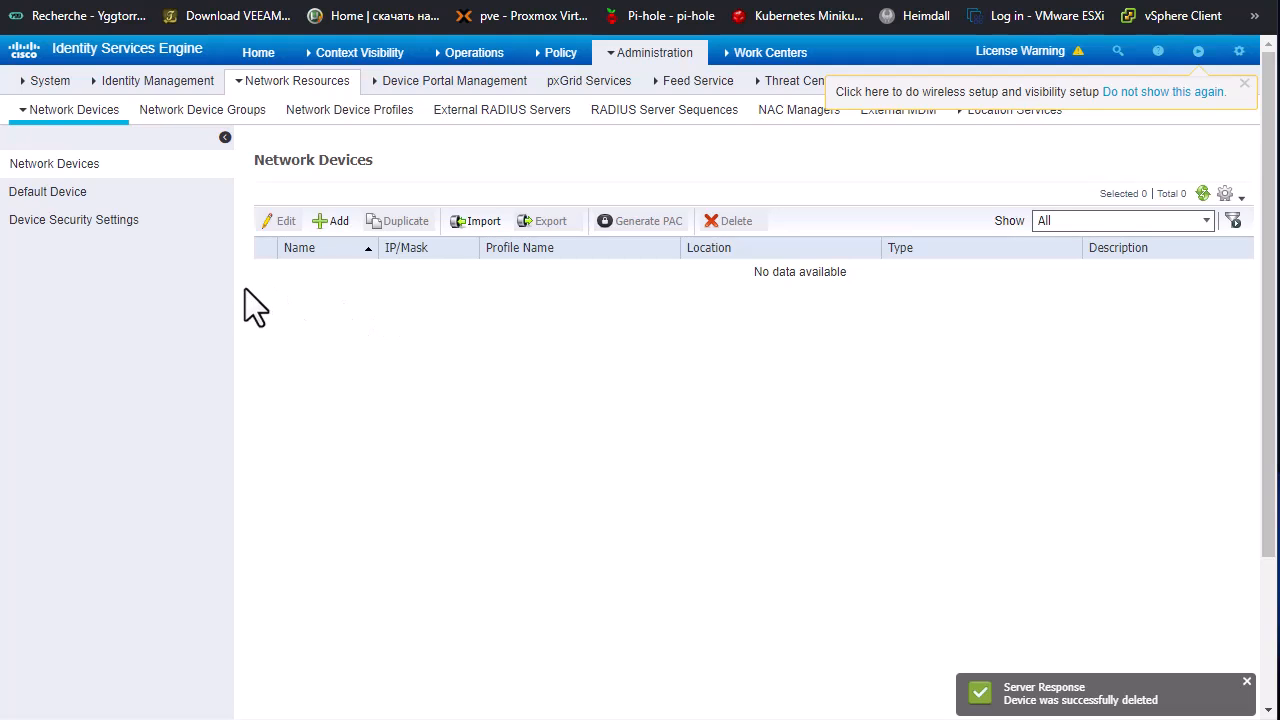
Step: Start a new network device and name it CiscoASA
{"action": "left_click", "coordinate": [327, 226]}
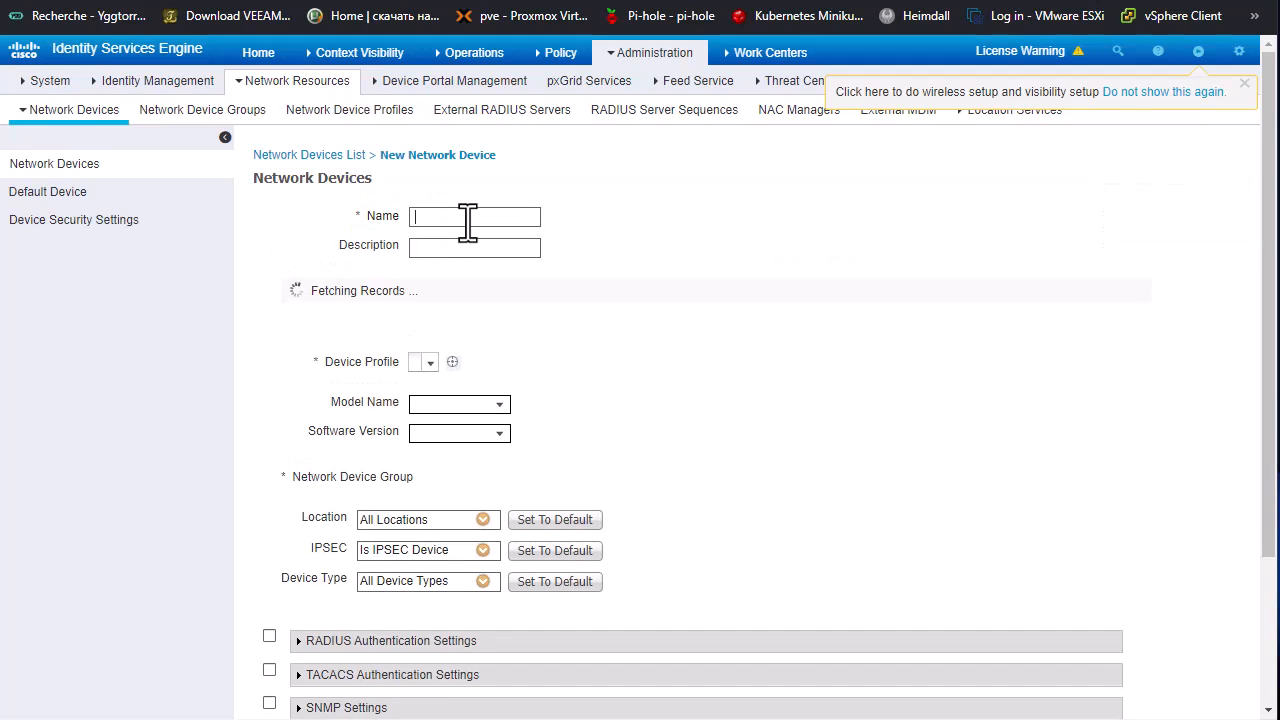
{"action": "type", "text": "Cisco"}
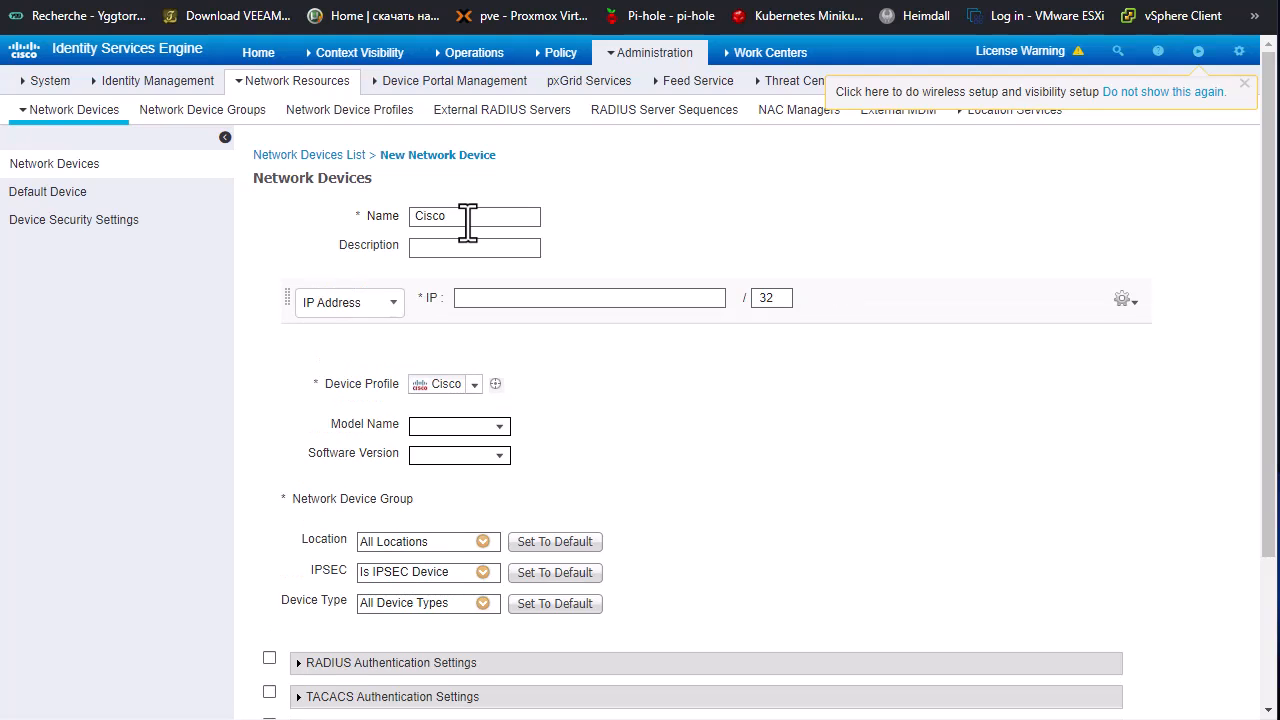
{"action": "type", "text": "ASA"}
Step: Set the IP address of the new CiscoASA device to 192.168.1.2
{"action": "left_click", "coordinate": [515, 298]}
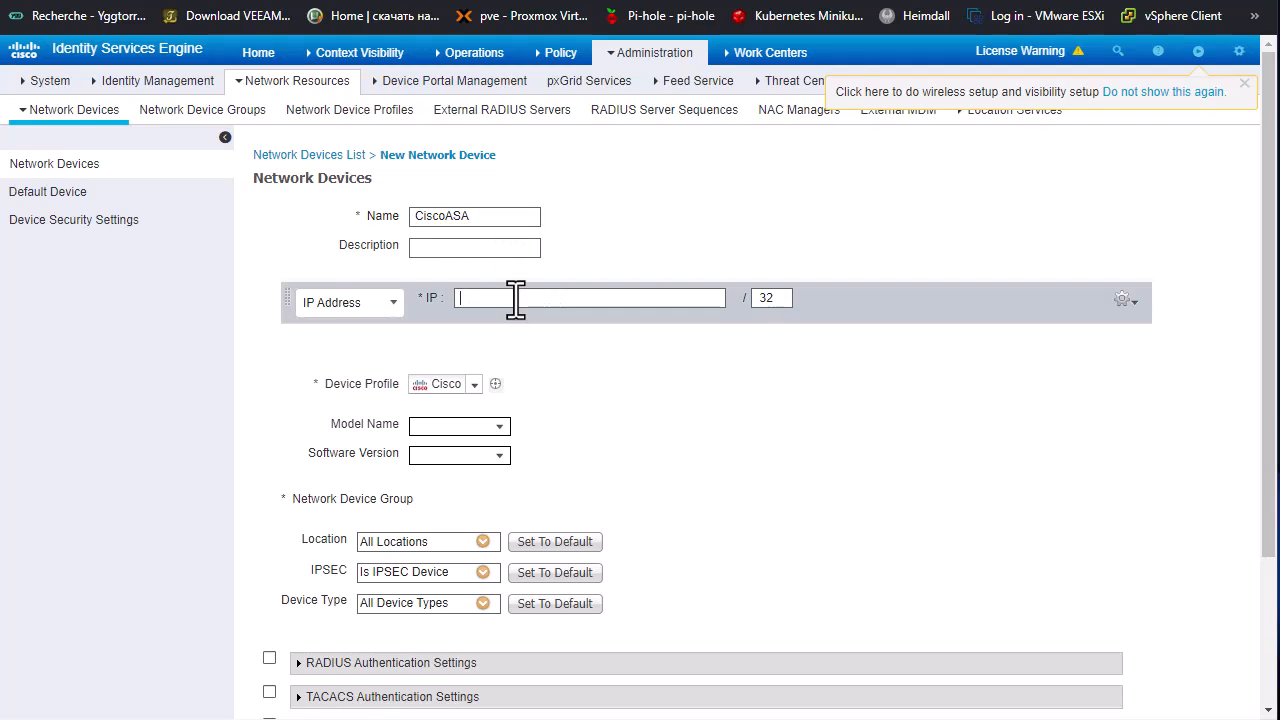
{"action": "type", "text": "192,168"}
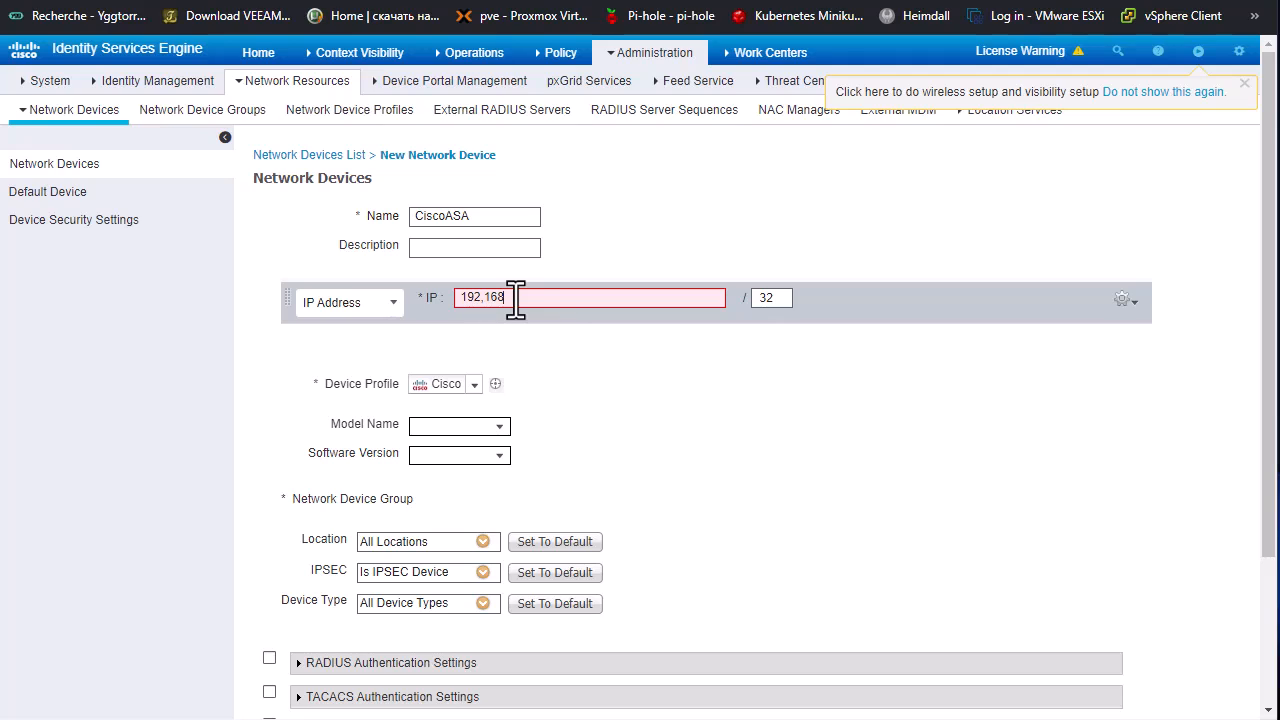
{"action": "key", "text": "Left"}
{"action": "key", "text": "Left"}
{"action": "key", "text": "BackSpace"}
{"action": "type", "text": "."}
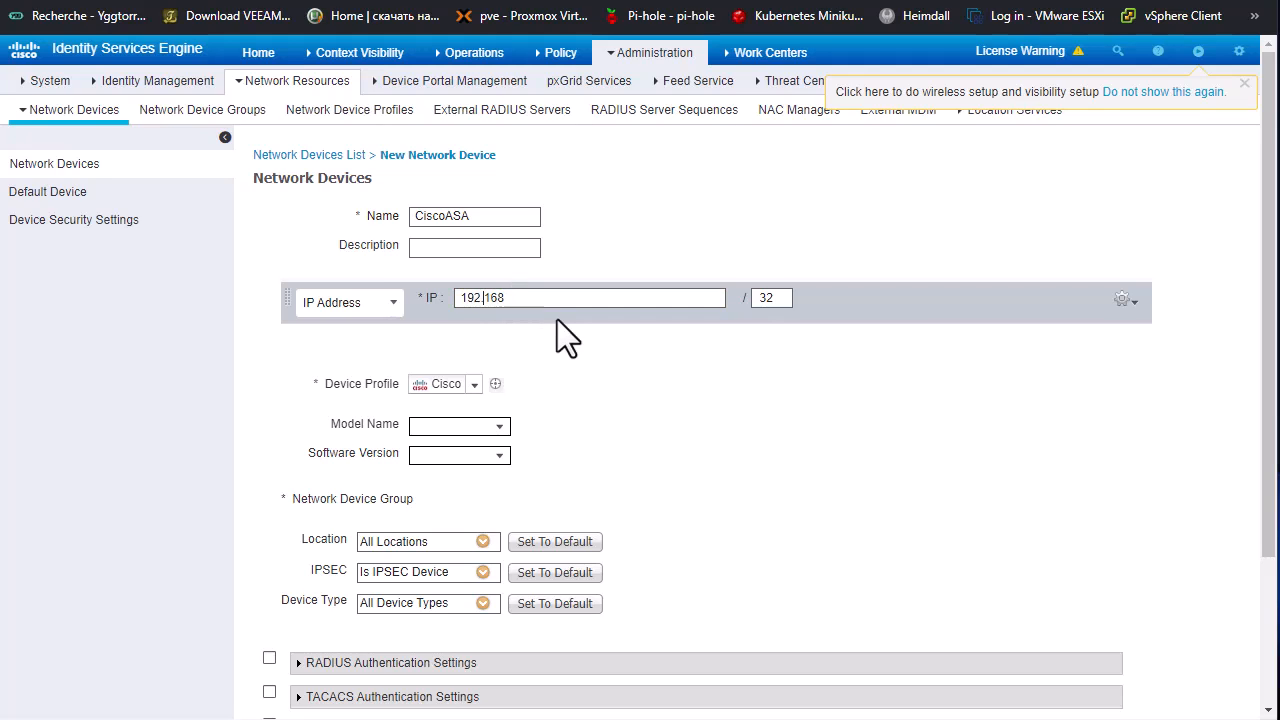
{"action": "left_click", "coordinate": [535, 298]}
{"action": "type", "text": ".1.2"}
Step: Enable TACACS authentication for the CiscoASA device, then enter the shared secret and reveal it to check the entry
{"action": "scroll", "coordinate": [540, 432], "scroll_direction": "down", "scroll_amount": 1}
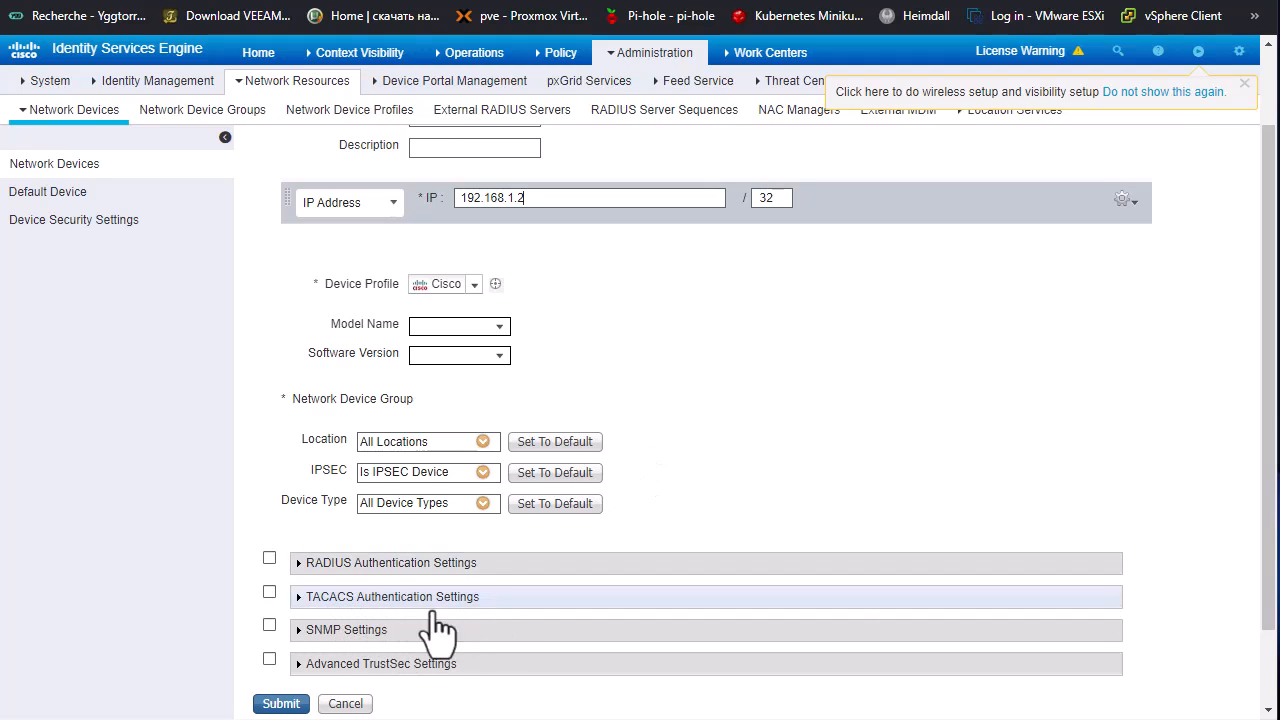
{"action": "left_click", "coordinate": [269, 592]}
{"action": "scroll", "coordinate": [545, 612], "scroll_direction": "down", "scroll_amount": 2}
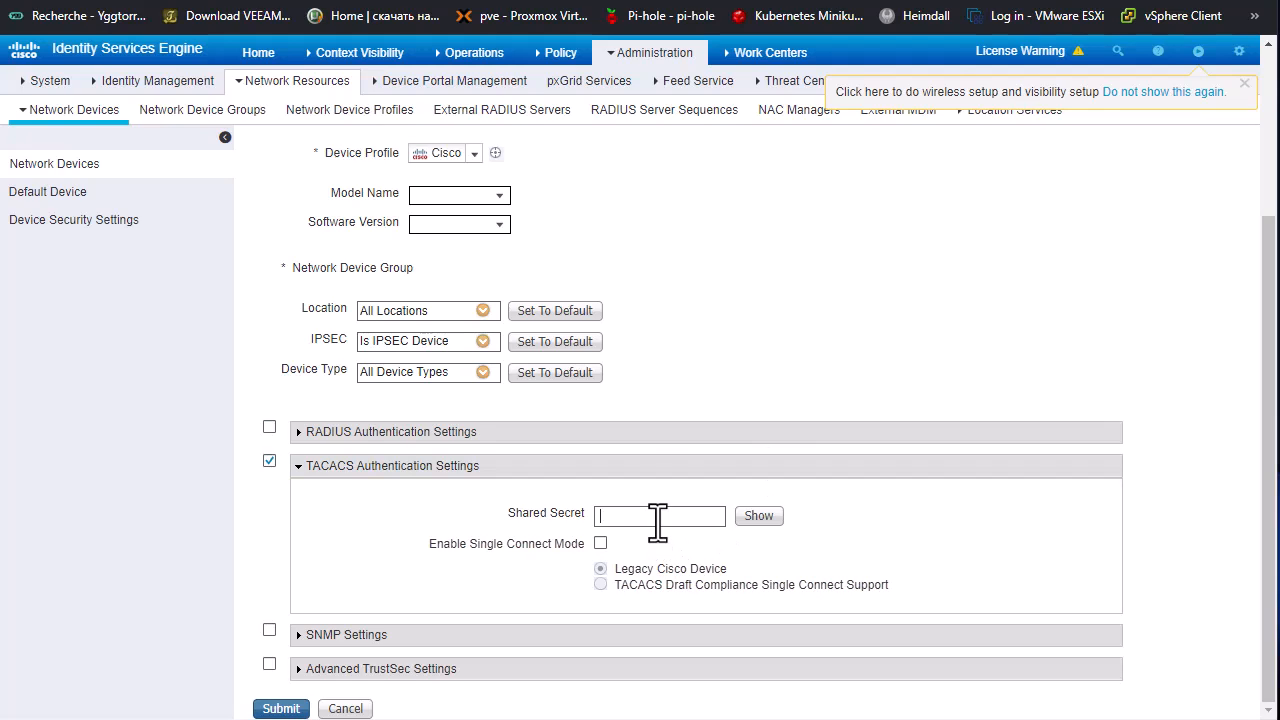
{"action": "type", "text": "isco123"}
{"action": "left_click", "coordinate": [757, 516]}
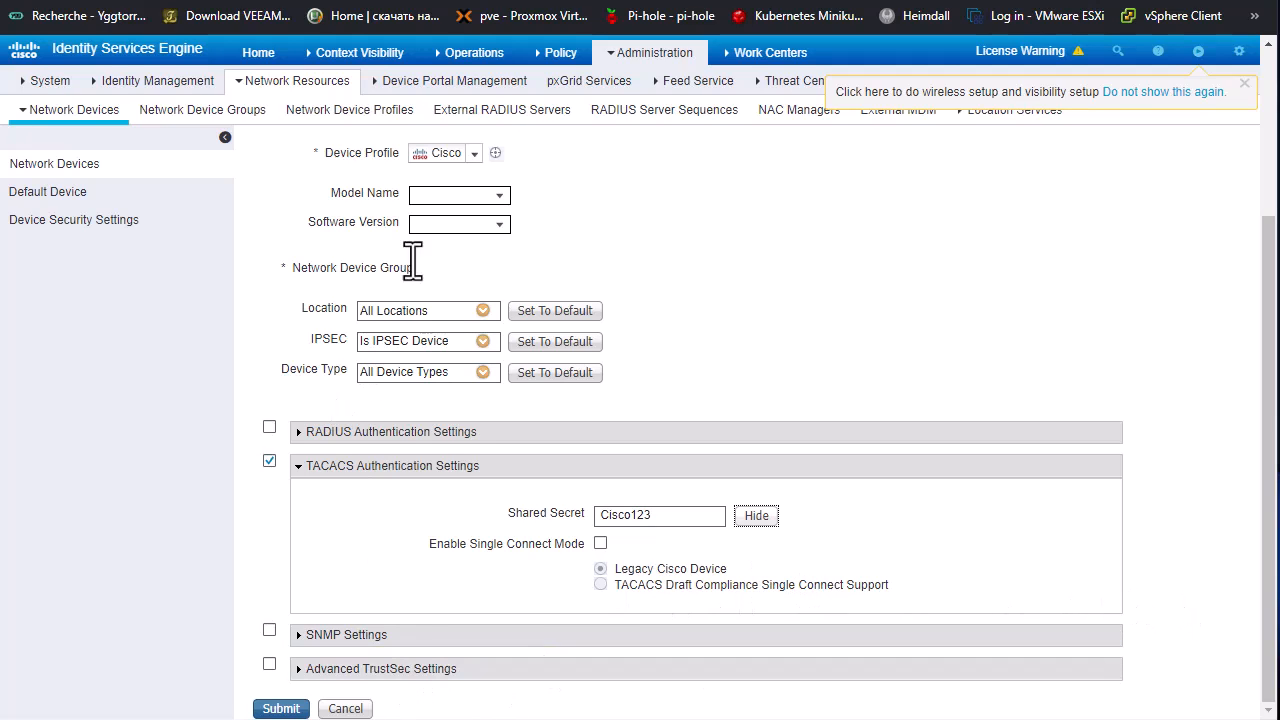
Step: Review the settings of the new CiscoASA device and submit it
{"action": "scroll", "coordinate": [651, 380], "scroll_direction": "up", "scroll_amount": 2}
{"action": "scroll", "coordinate": [635, 405], "scroll_direction": "down", "scroll_amount": 1}
{"action": "scroll", "coordinate": [629, 414], "scroll_direction": "down", "scroll_amount": 2}
{"action": "left_click", "coordinate": [281, 708]}
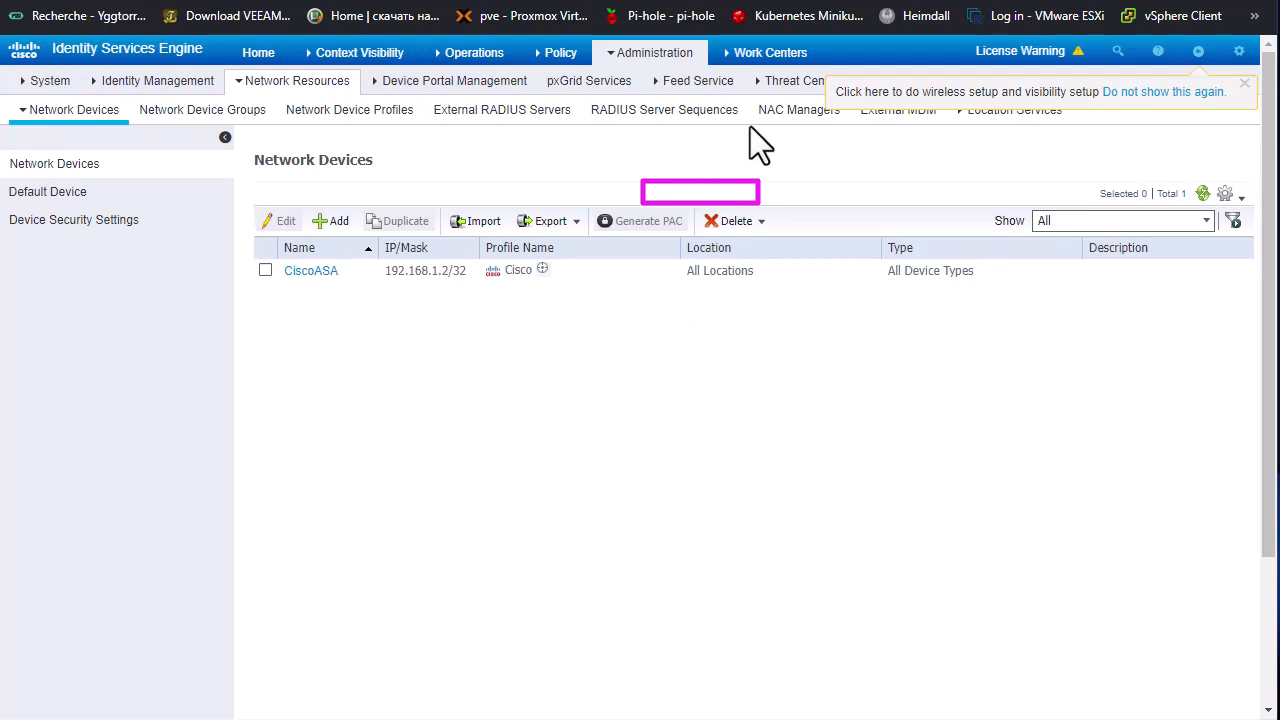
Step: Open the TACACS Profiles list among the Device Administration policy results
{"action": "left_click", "coordinate": [768, 55]}
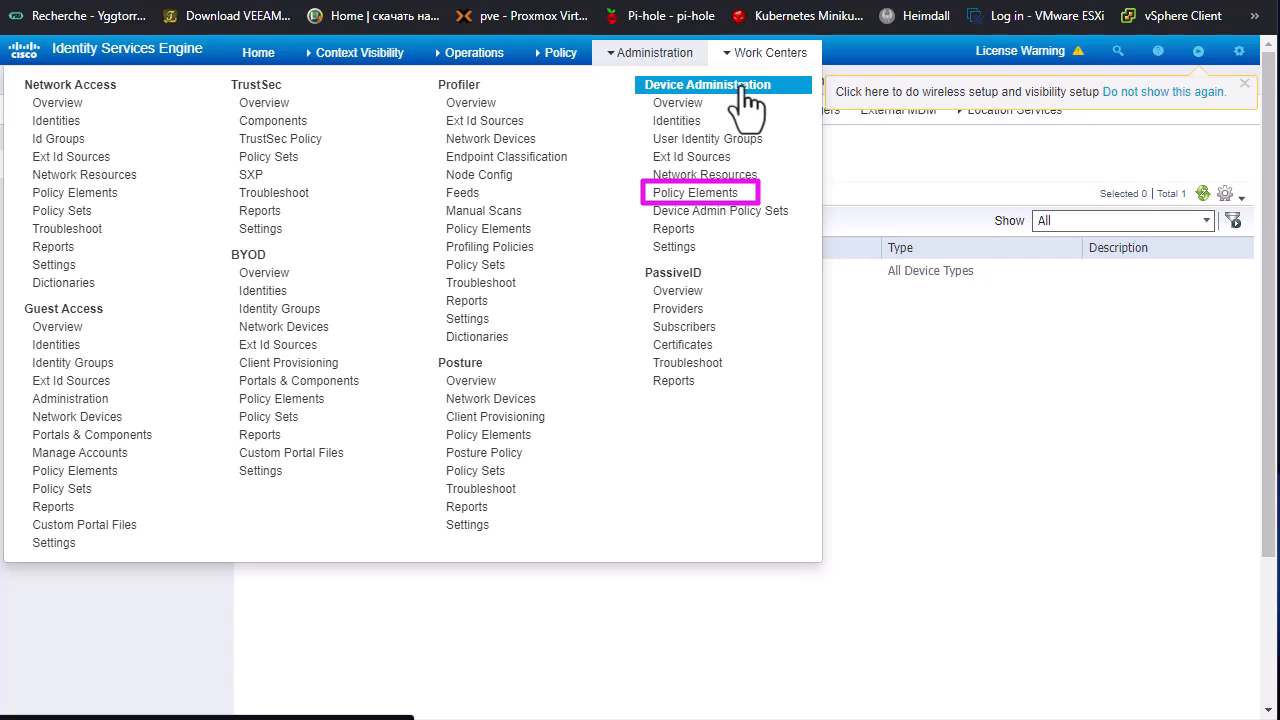
{"action": "left_click", "coordinate": [700, 193]}
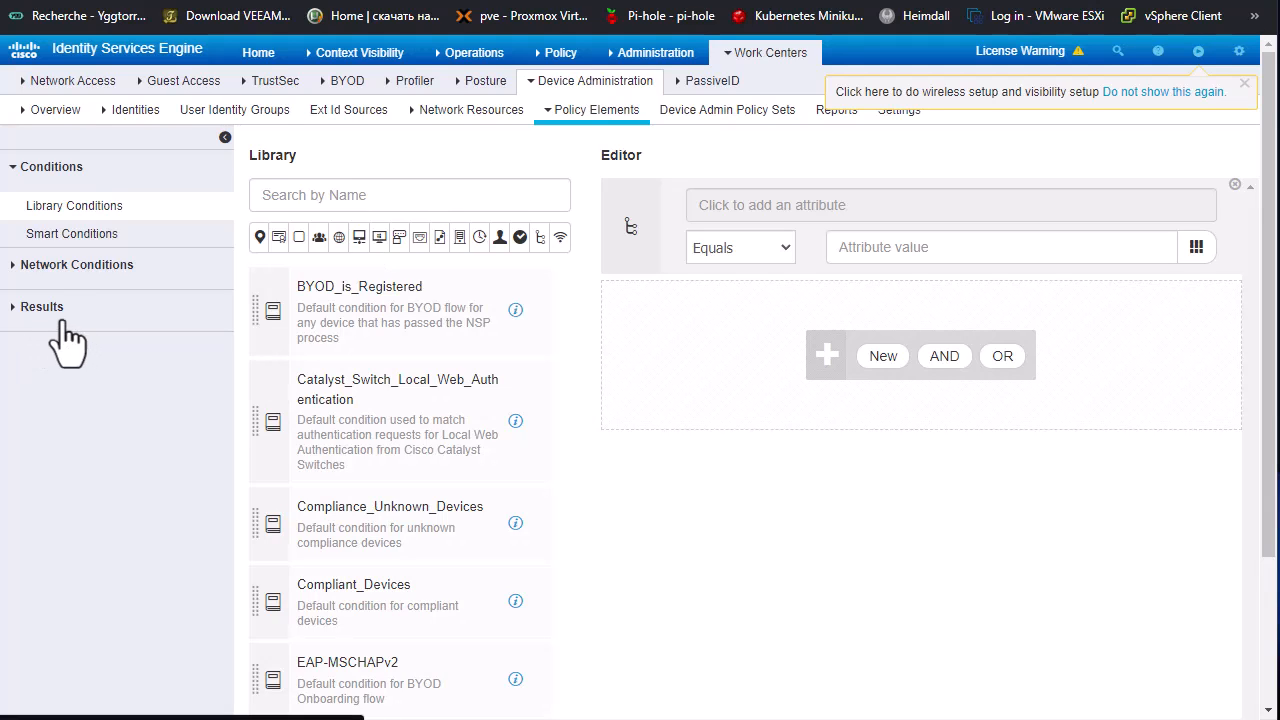
{"action": "left_click", "coordinate": [35, 308]}
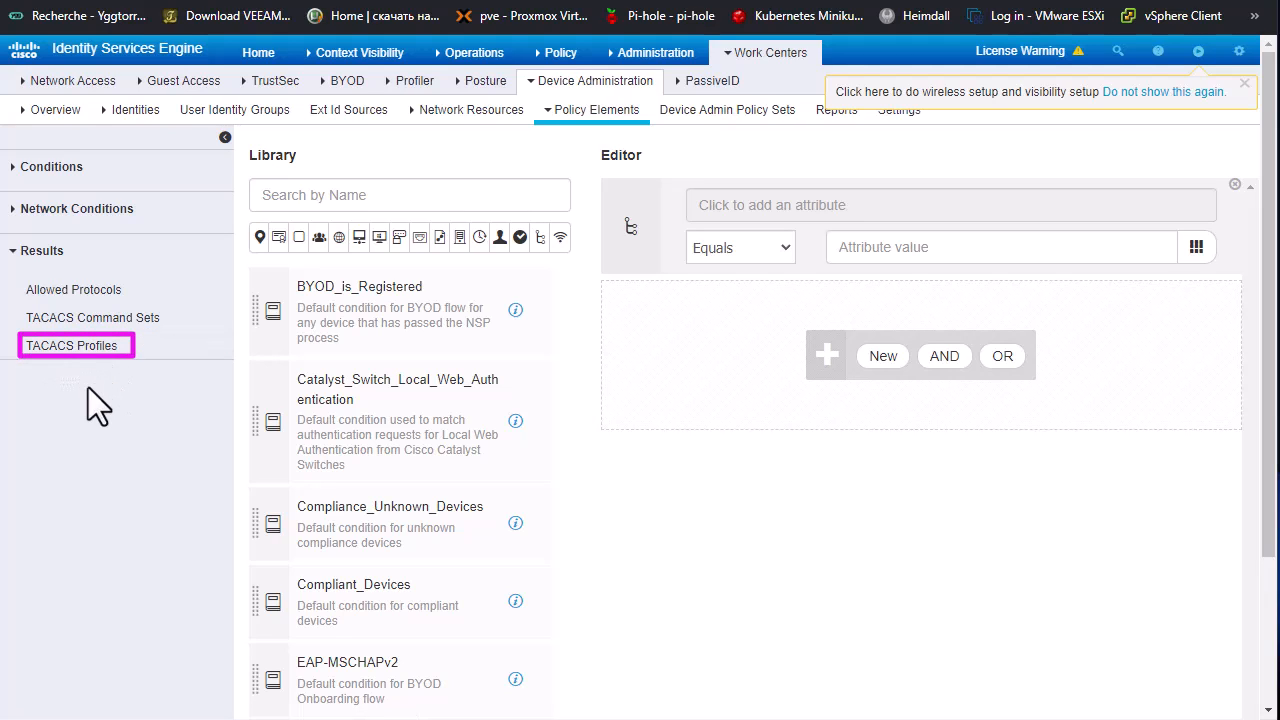
{"action": "left_click", "coordinate": [88, 346]}
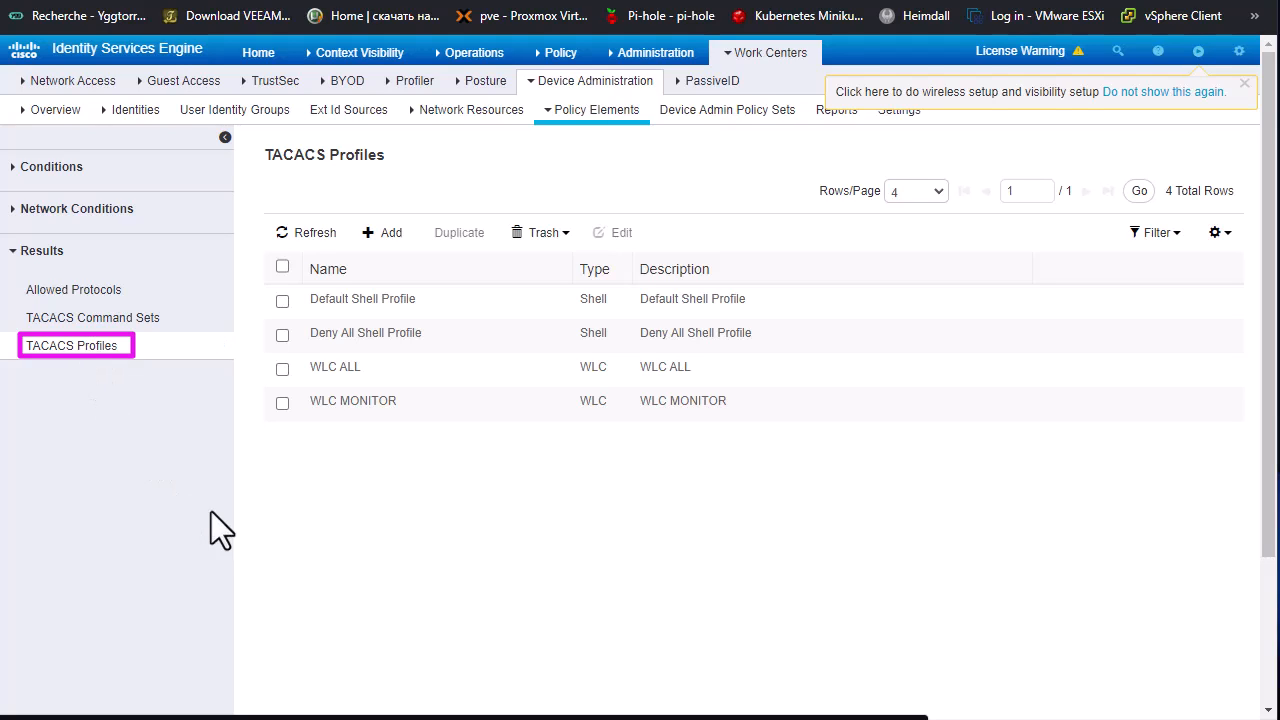
Step: Start a new TACACS profile and name it PRIV_15
{"action": "left_click", "coordinate": [386, 241]}
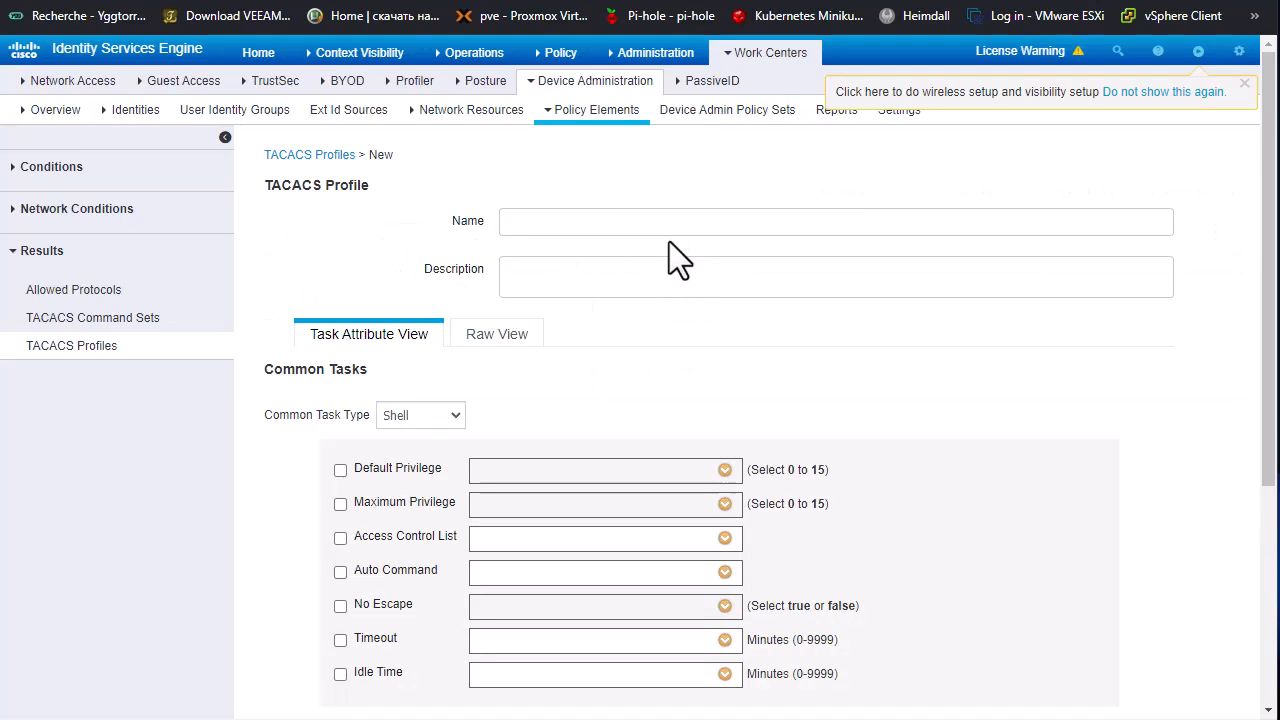
{"action": "type", "text": "PRIV_!%"}
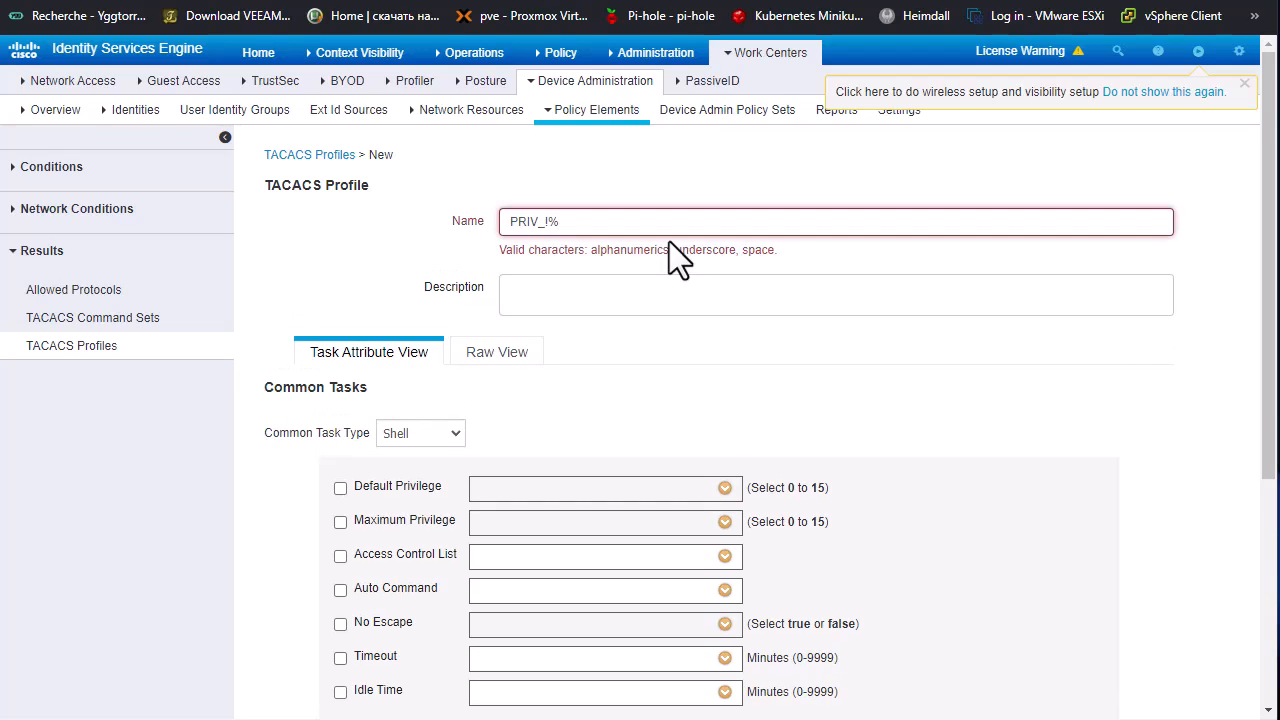
{"action": "key", "text": "BackSpace"}
{"action": "key", "text": "BackSpace"}
{"action": "type", "text": "15"}
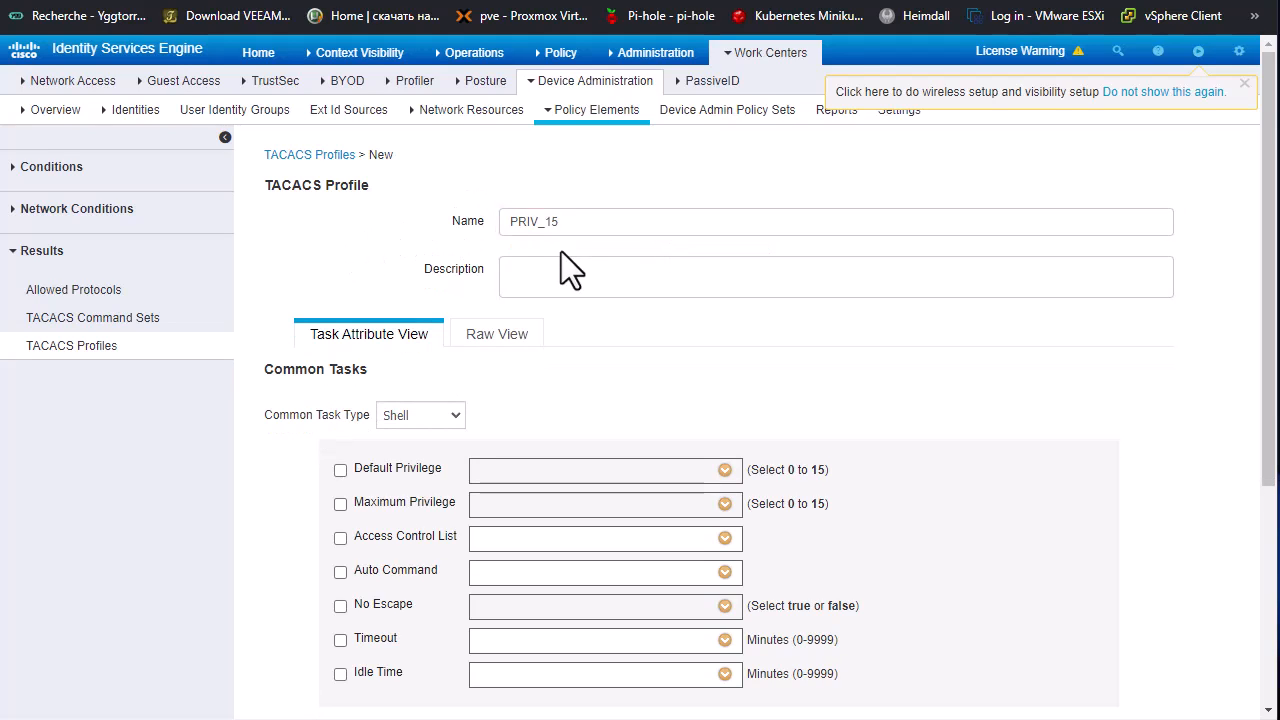
Step: Enable Default Privilege and Maximum Privilege for the shell profile and set both to 15
{"action": "left_click", "coordinate": [340, 470]}
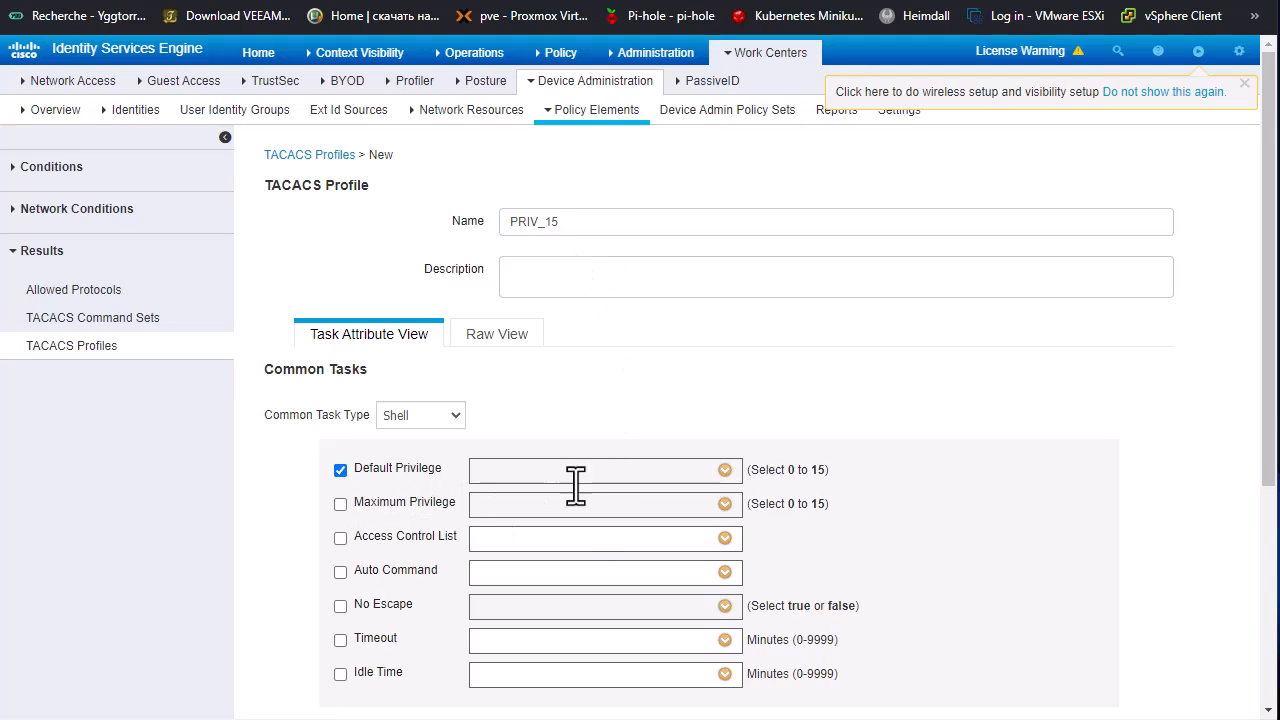
{"action": "left_click", "coordinate": [726, 469]}
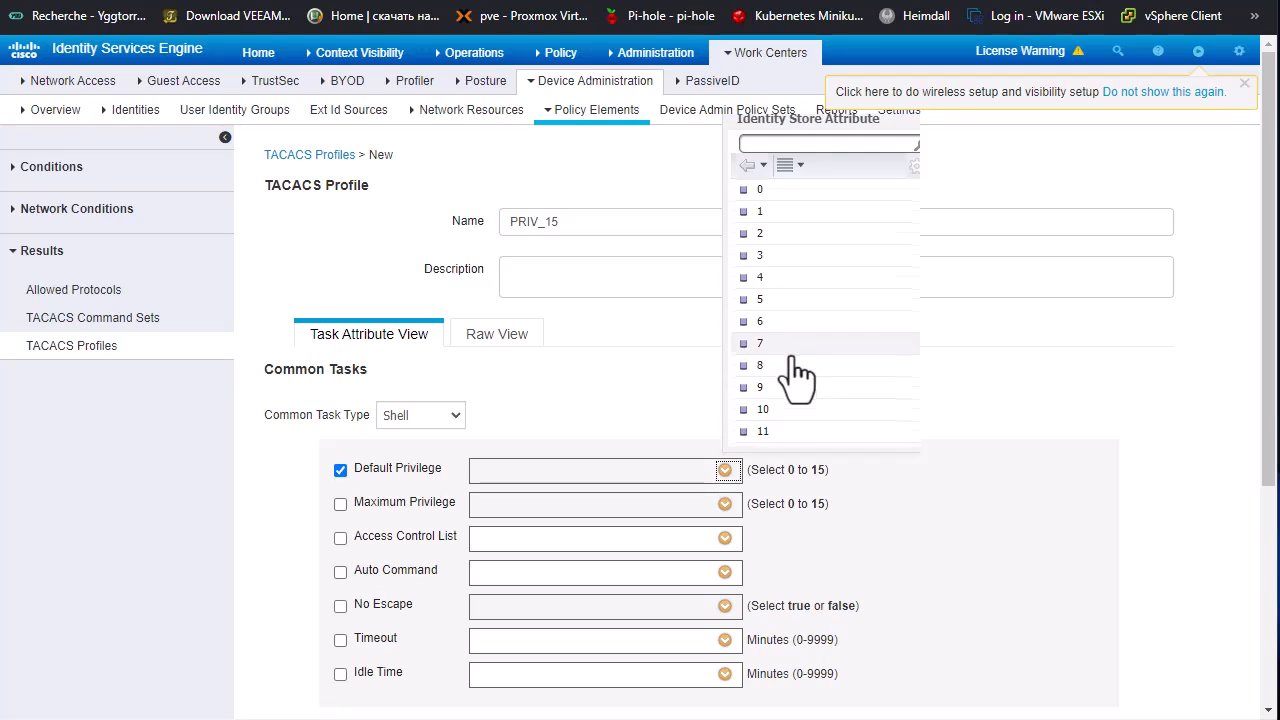
{"action": "scroll", "coordinate": [800, 385], "scroll_direction": "down", "scroll_amount": 5}
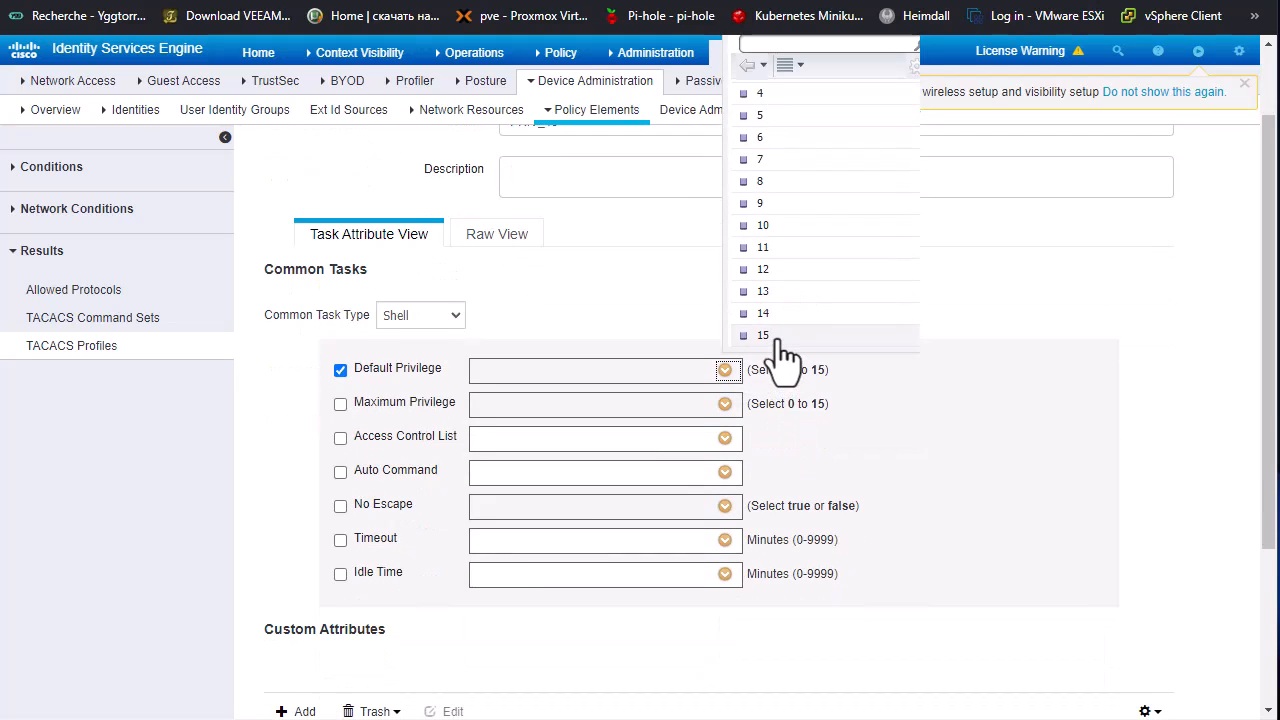
{"action": "left_click", "coordinate": [776, 337]}
{"action": "left_click", "coordinate": [342, 404]}
{"action": "left_click", "coordinate": [725, 405]}
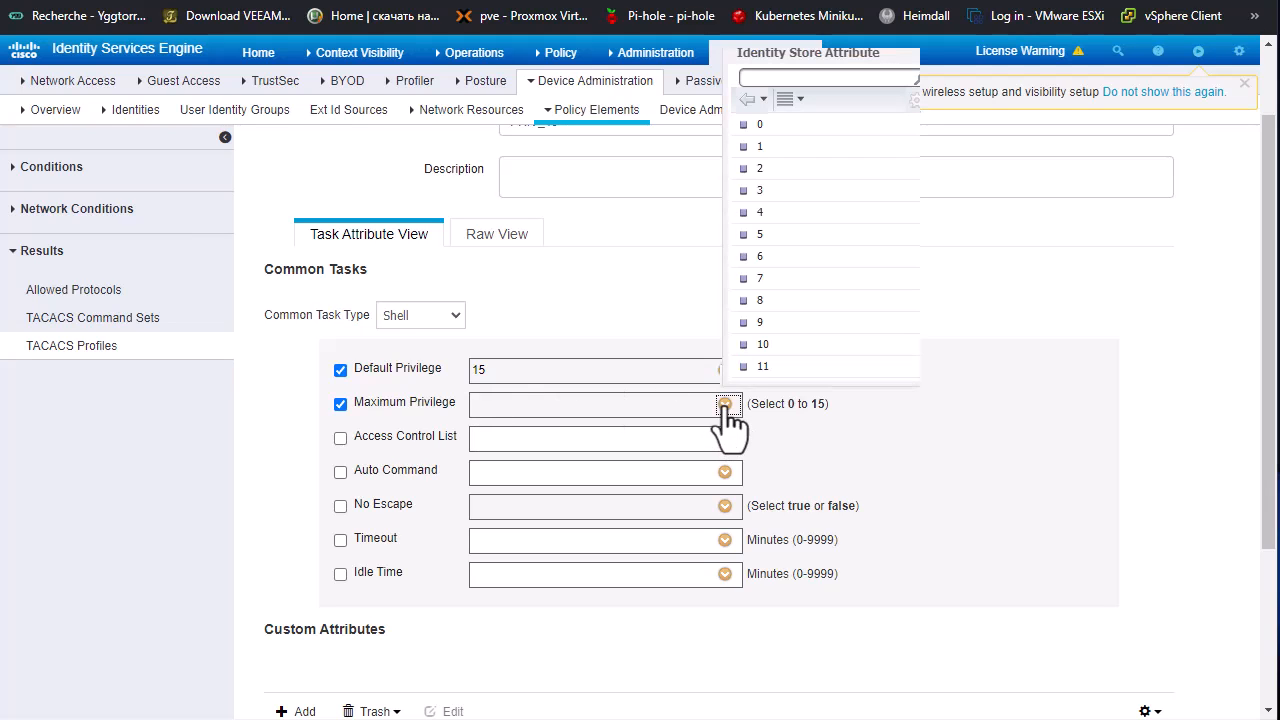
{"action": "scroll", "coordinate": [852, 337], "scroll_direction": "down", "scroll_amount": 3}
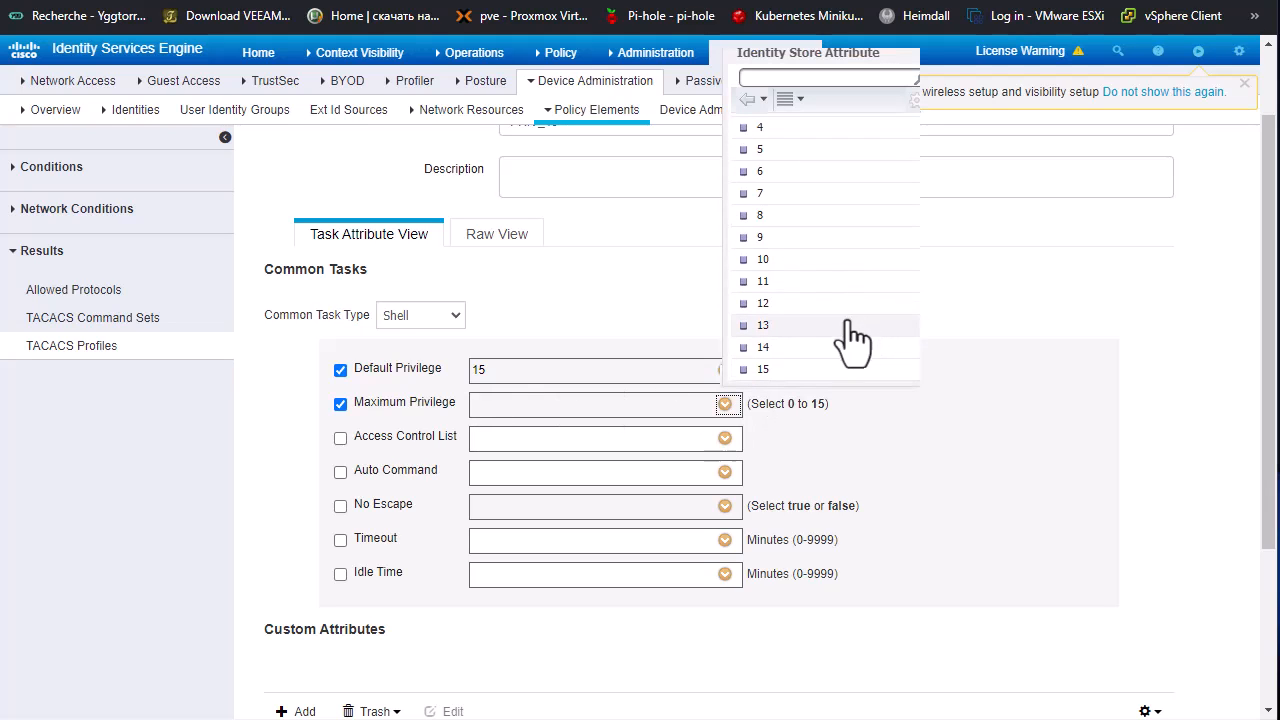
{"action": "left_click", "coordinate": [768, 369]}
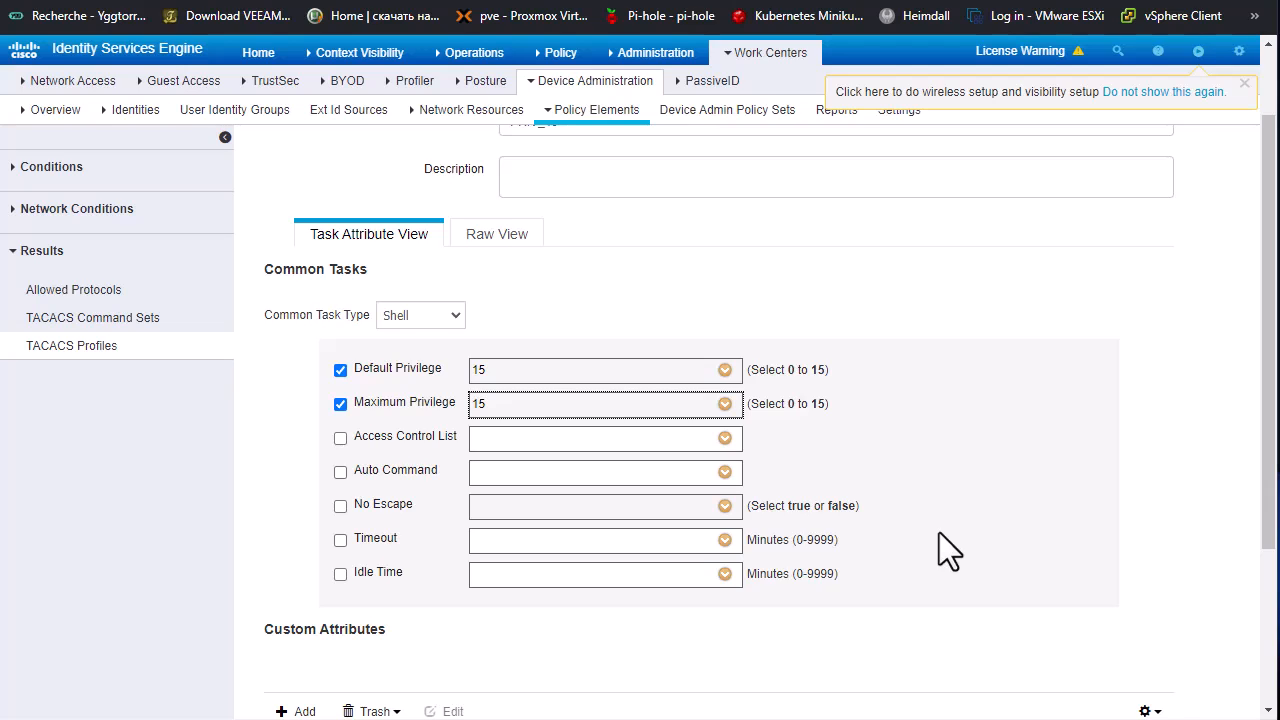
Step: Extend the TACACS profile's name to PRIV_15_PROFILE and submit the profile
{"action": "scroll", "coordinate": [939, 532], "scroll_direction": "up", "scroll_amount": 1}
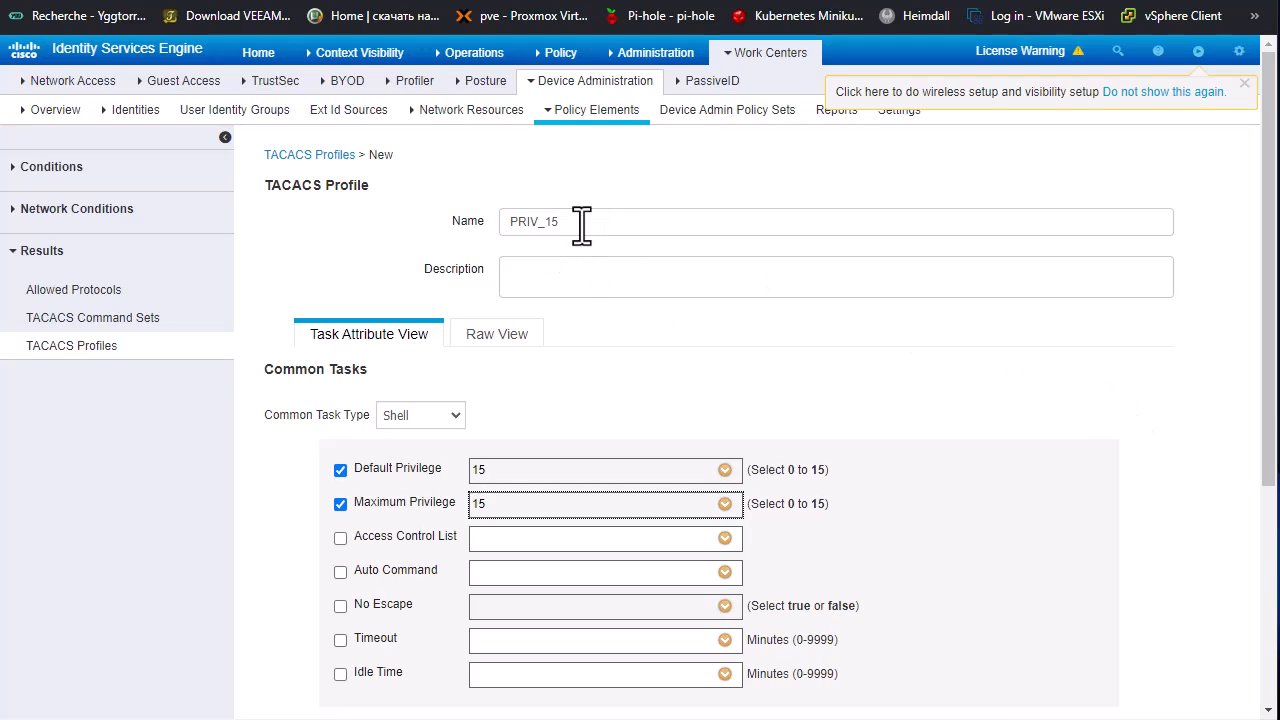
{"action": "left_click", "coordinate": [613, 236]}
{"action": "type", "text": "_"}
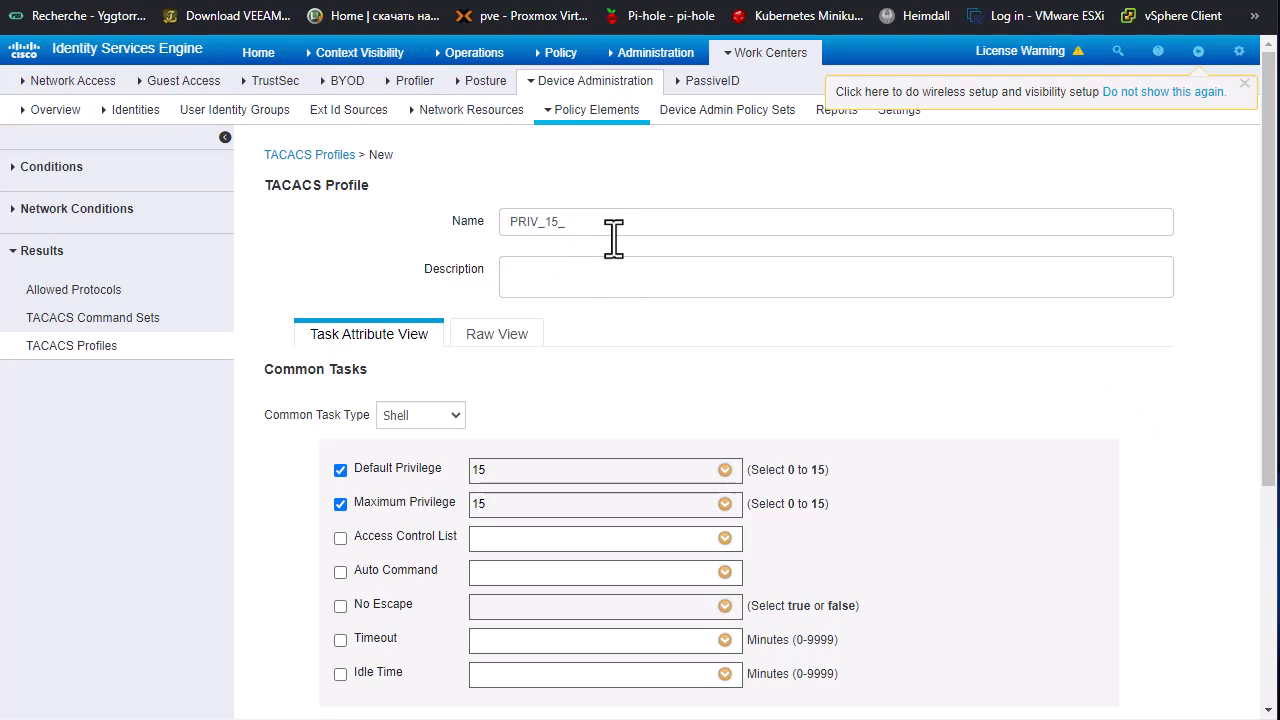
{"action": "type", "text": "POFILE"}
{"action": "left_click", "coordinate": [567, 221]}
{"action": "type", "text": "R"}
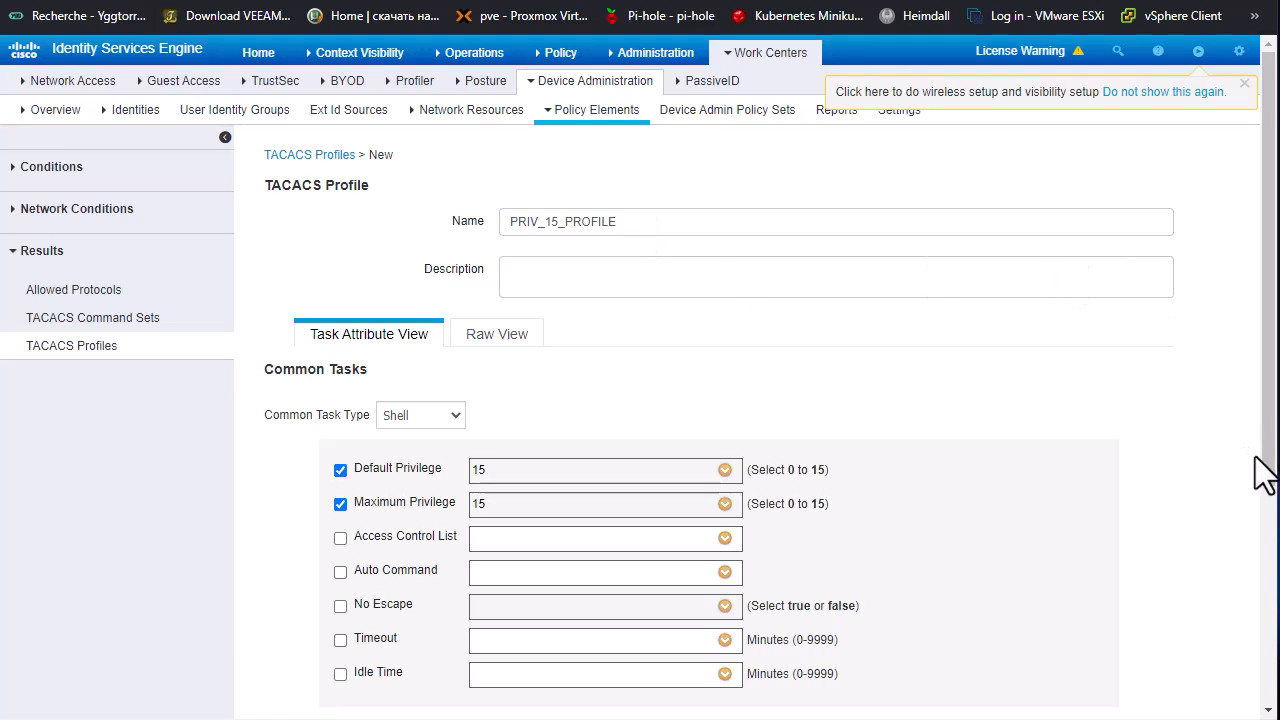
{"action": "left_click_drag", "start_coordinate": [1264, 472], "coordinate": [1272, 705]}
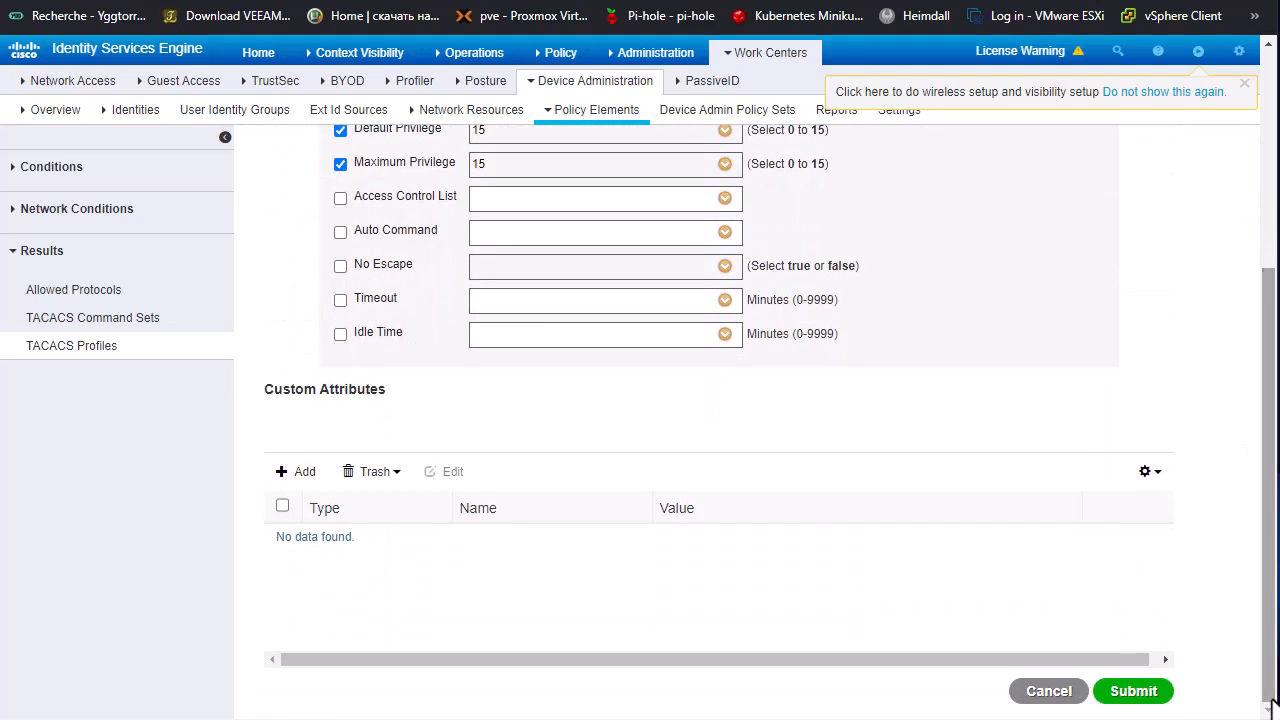
{"action": "left_click", "coordinate": [1133, 697]}
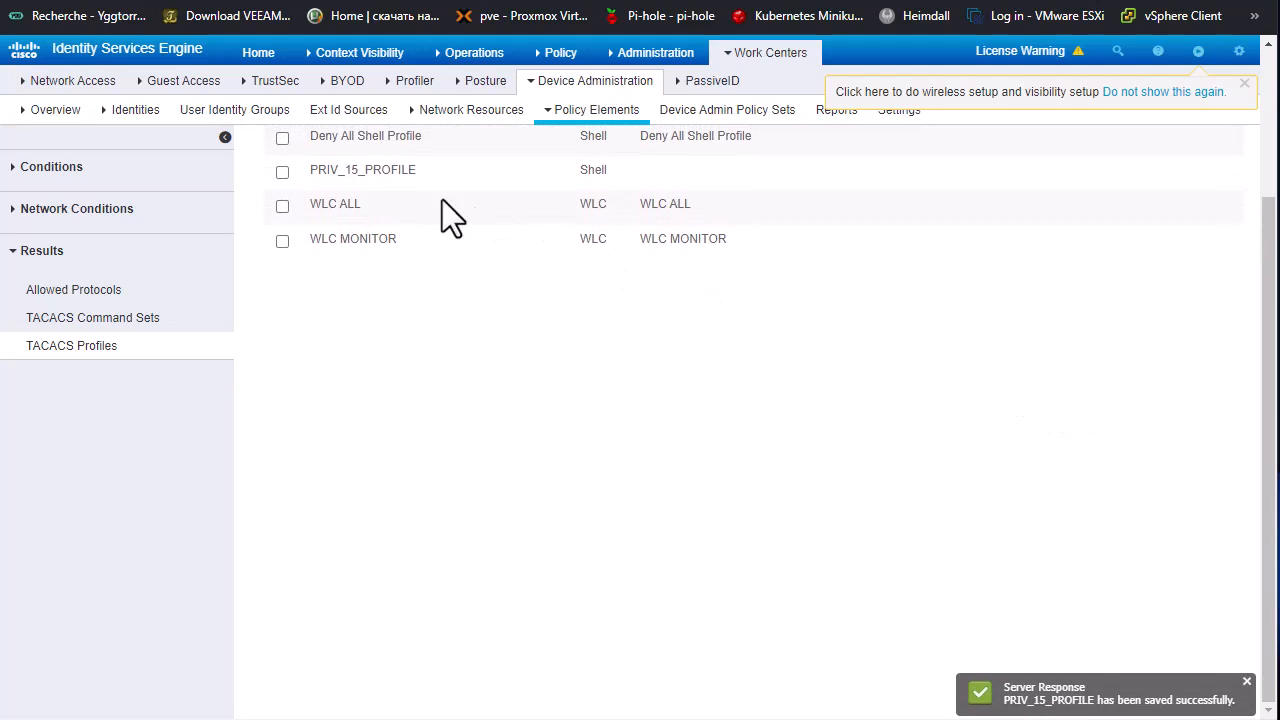
Step: Open the TACACS Command Sets list and start a new command set
{"action": "left_click_drag", "start_coordinate": [1266, 449], "coordinate": [1262, 365]}
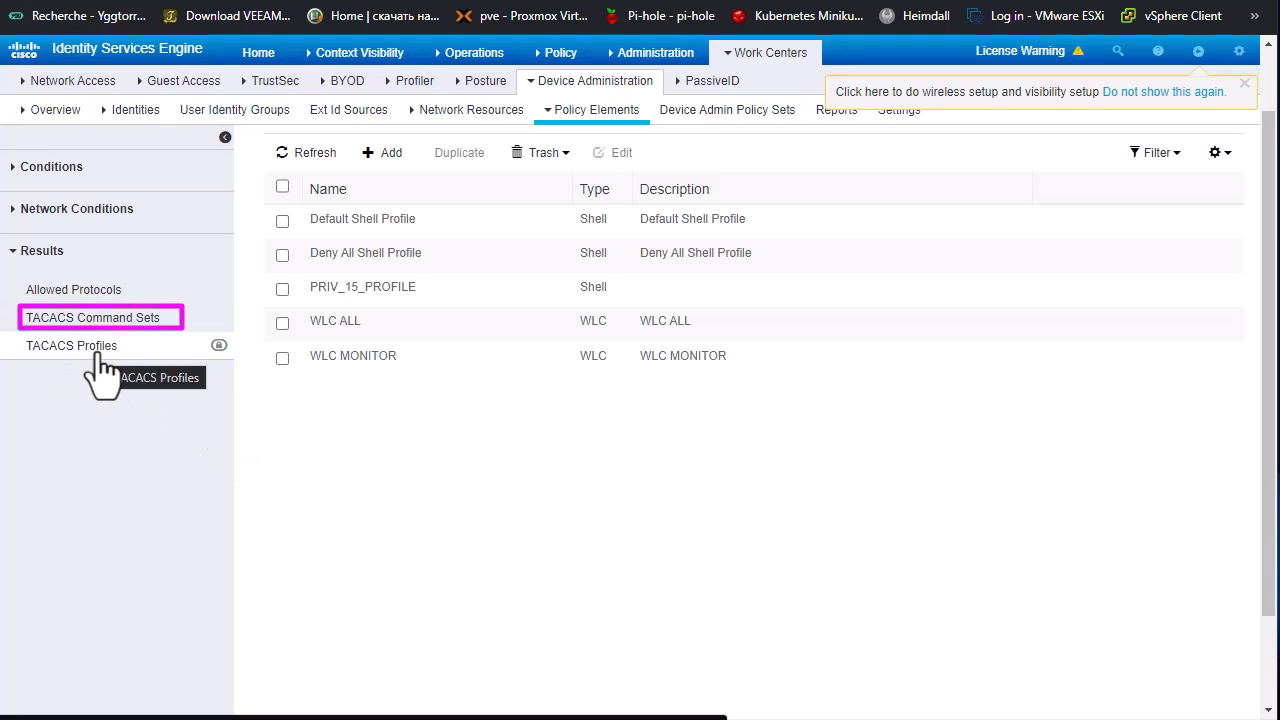
{"action": "left_click", "coordinate": [116, 320]}
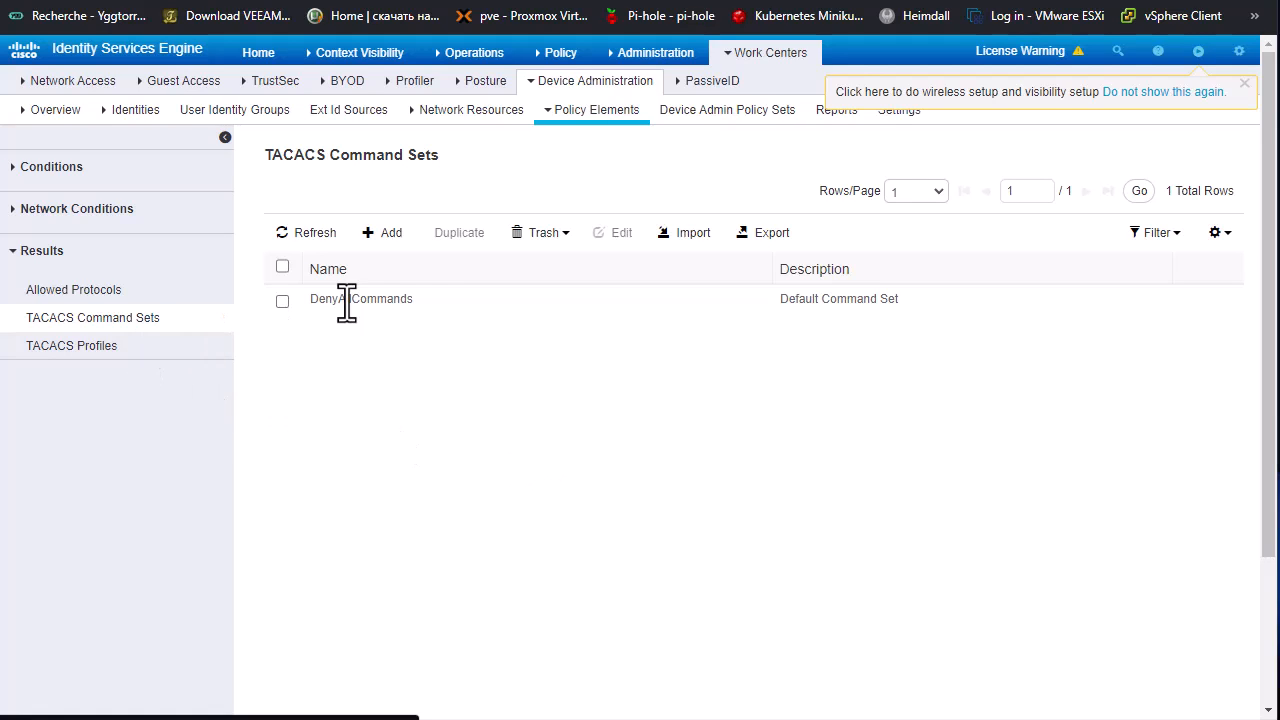
{"action": "left_click", "coordinate": [395, 245]}
Step: Name the command set ALL_COMMANDS, permit any command that is not listed, and submit it
{"action": "left_click", "coordinate": [546, 229]}
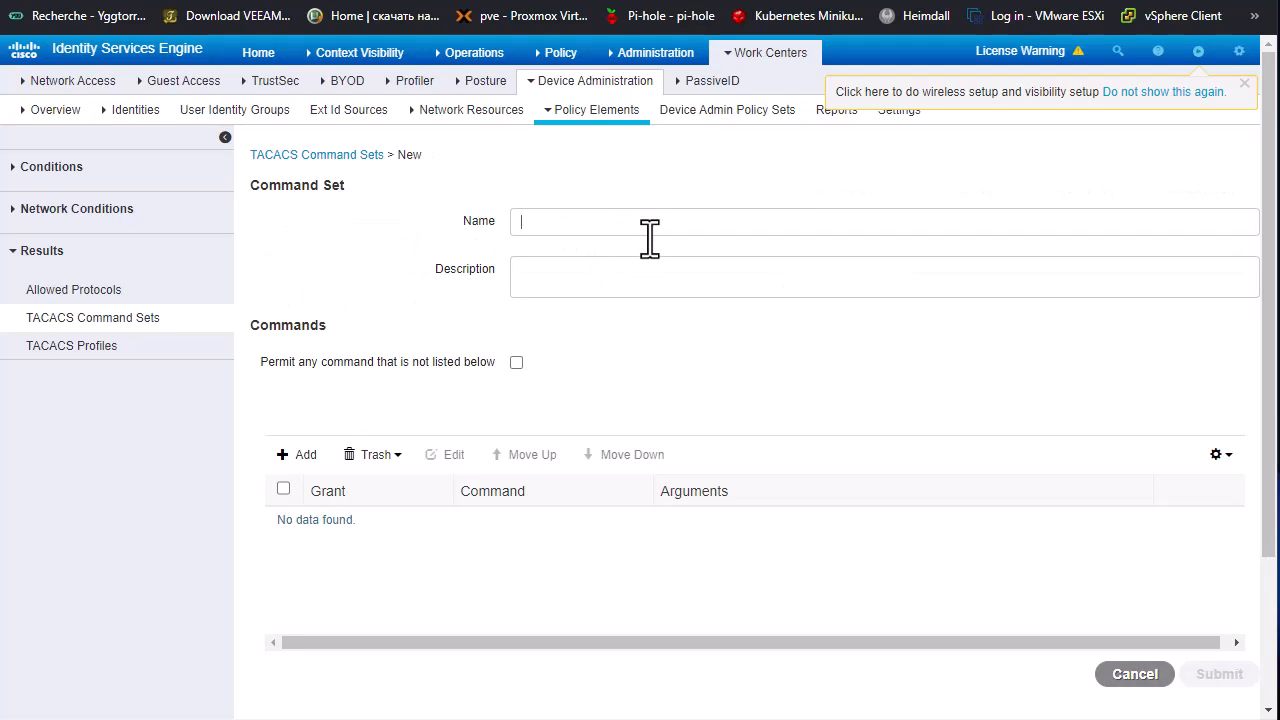
{"action": "type", "text": "ALL_COM"}
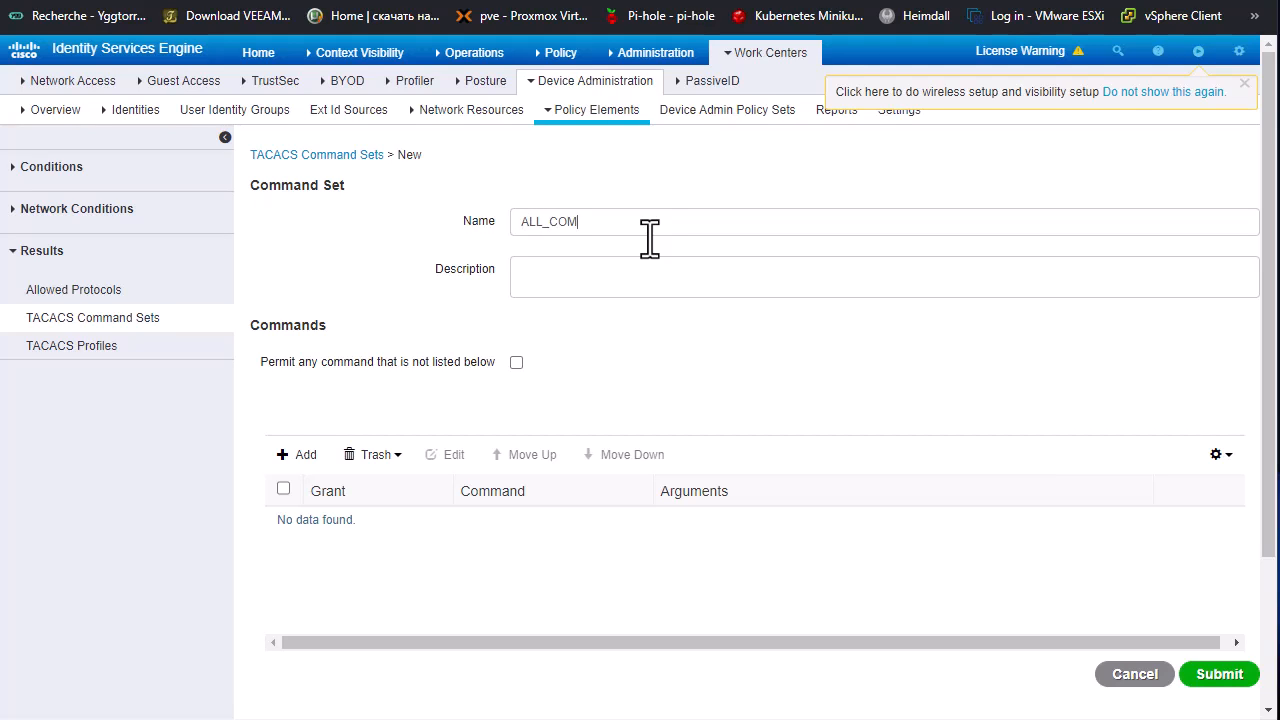
{"action": "type", "text": "MANDS"}
{"action": "left_click", "coordinate": [517, 363]}
{"action": "left_click", "coordinate": [1222, 678]}
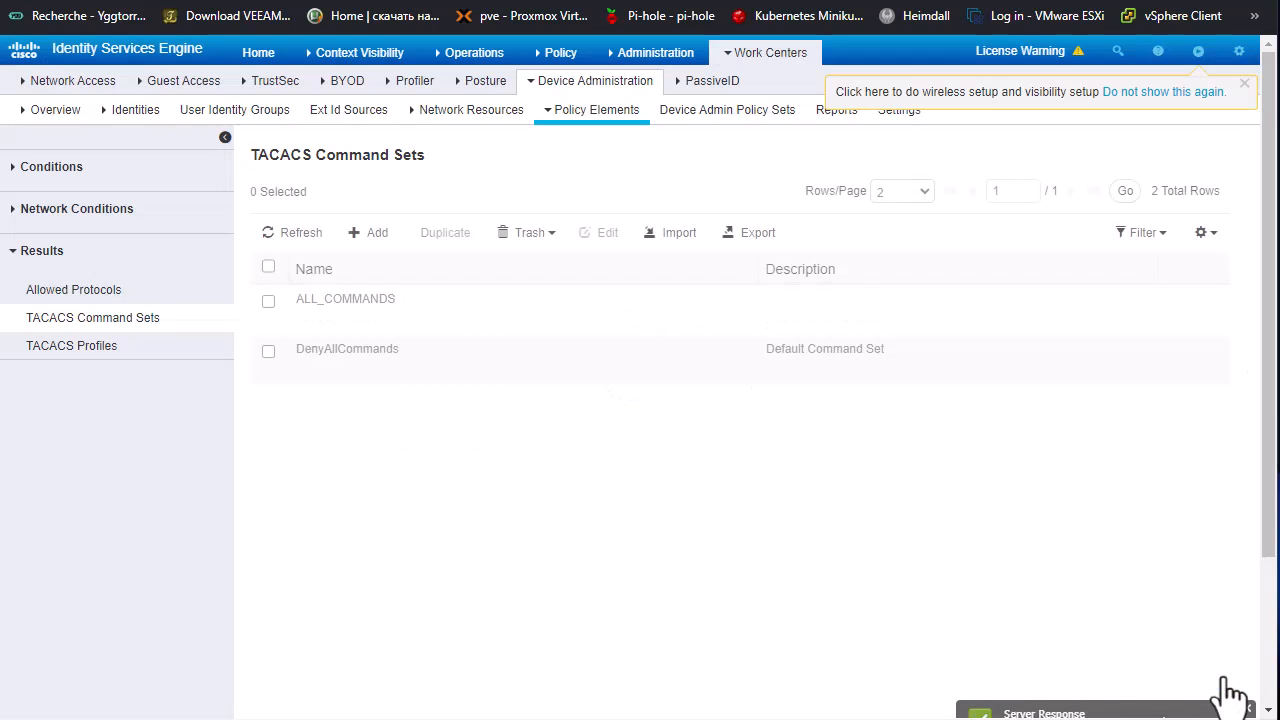
Step: Start another TACACS command set and name it SHOW_COMMANDS
{"action": "left_click", "coordinate": [368, 240]}
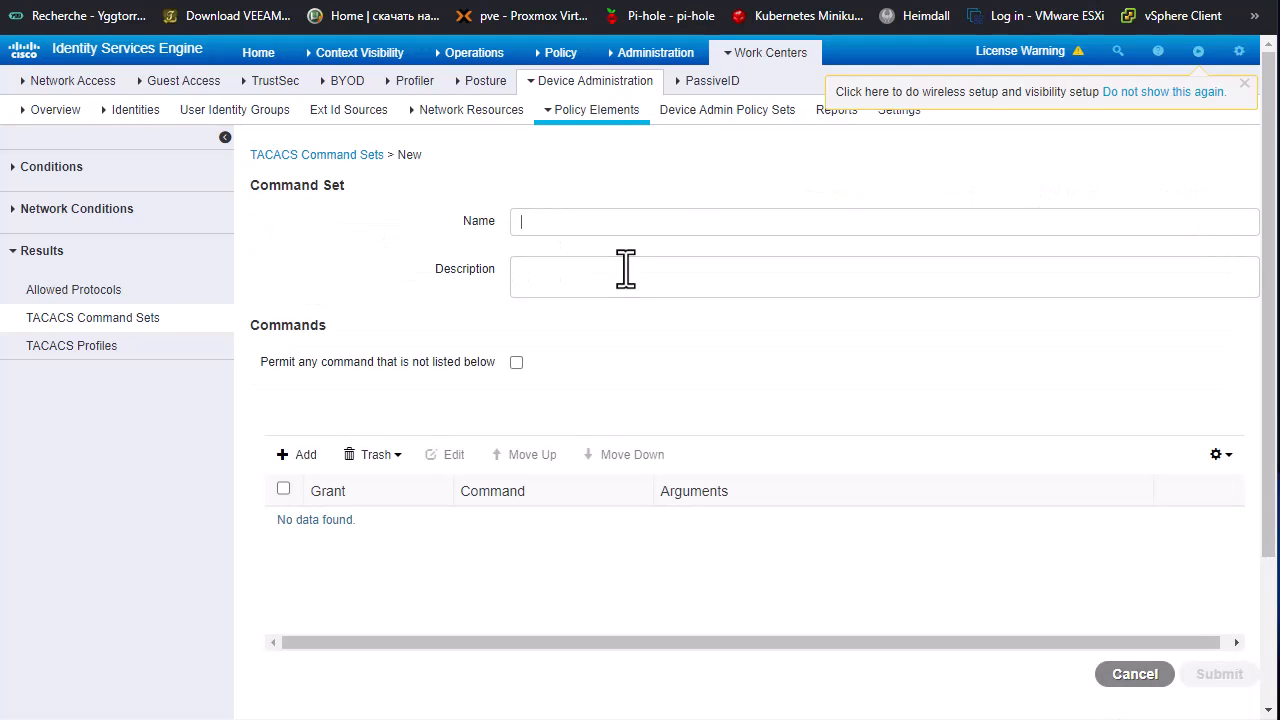
{"action": "type", "text": "SHOW"}
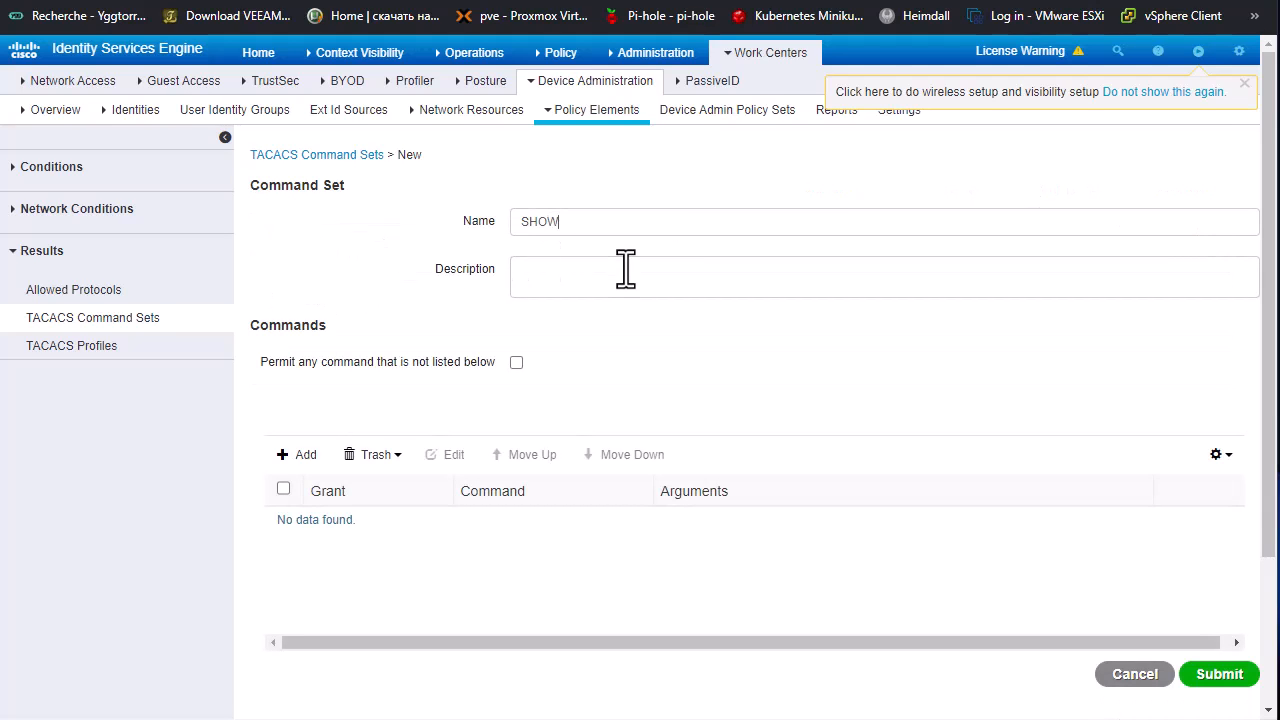
{"action": "type", "text": "_COMMANDS"}
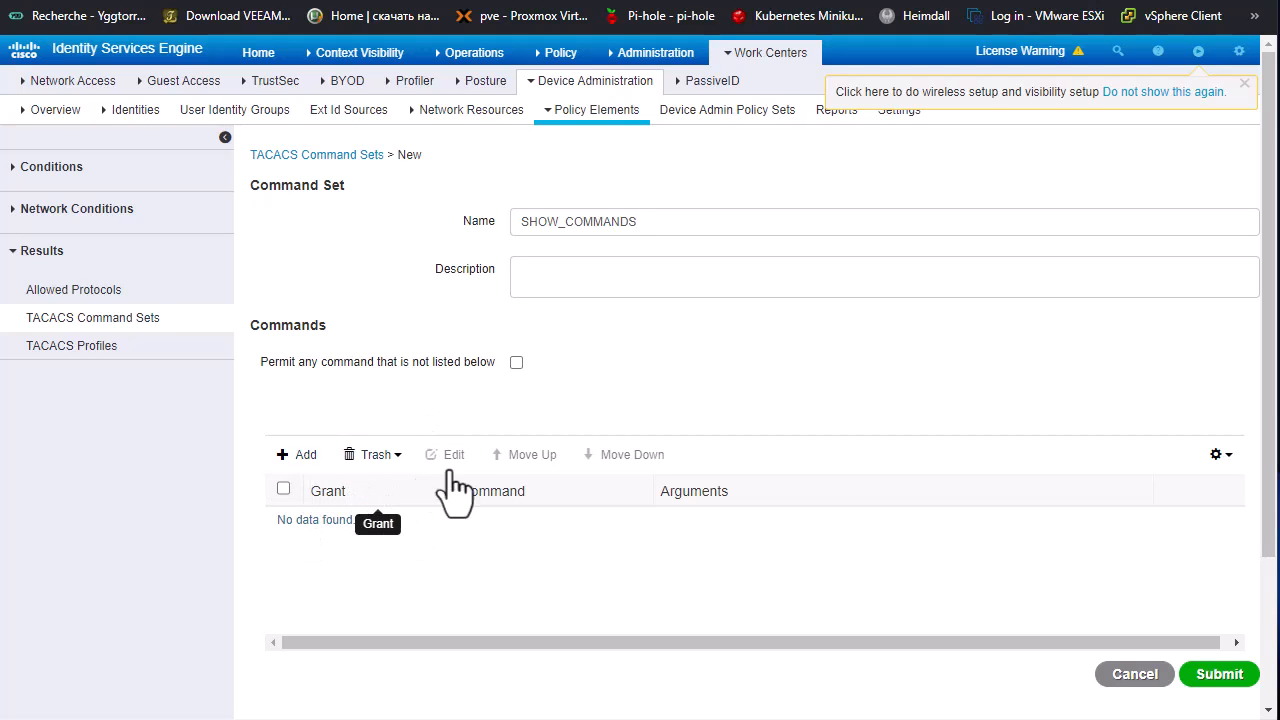
{"action": "scroll", "coordinate": [532, 475], "scroll_direction": "down", "scroll_amount": 1}
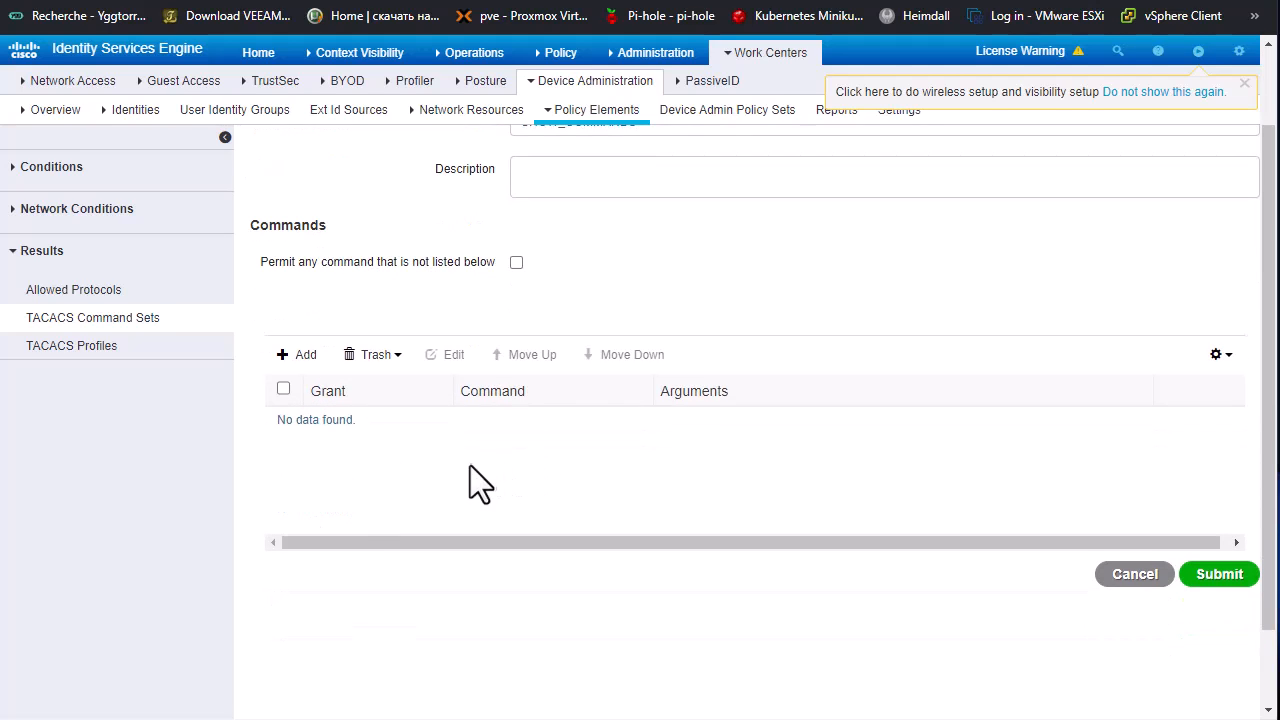
{"action": "scroll", "coordinate": [474, 466], "scroll_direction": "up", "scroll_amount": 1}
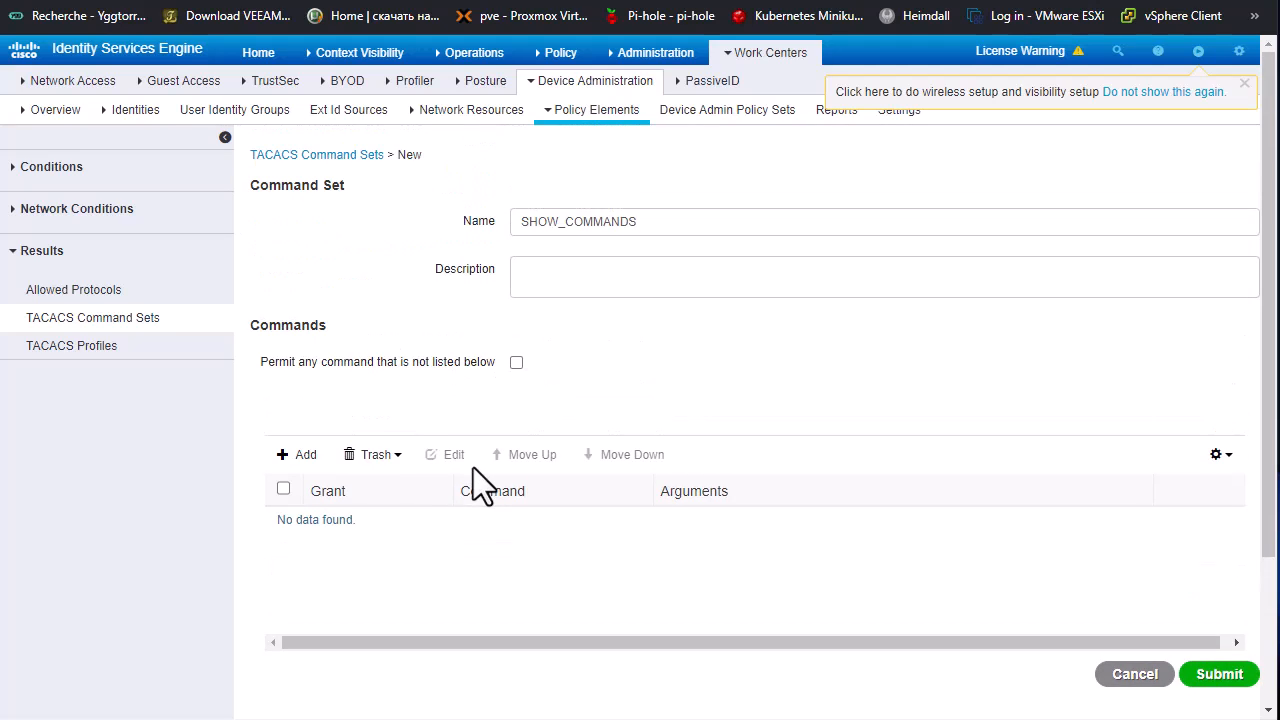
Step: Add a Permit entry for the show command to the SHOW_COMMANDS set
{"action": "left_click", "coordinate": [322, 457]}
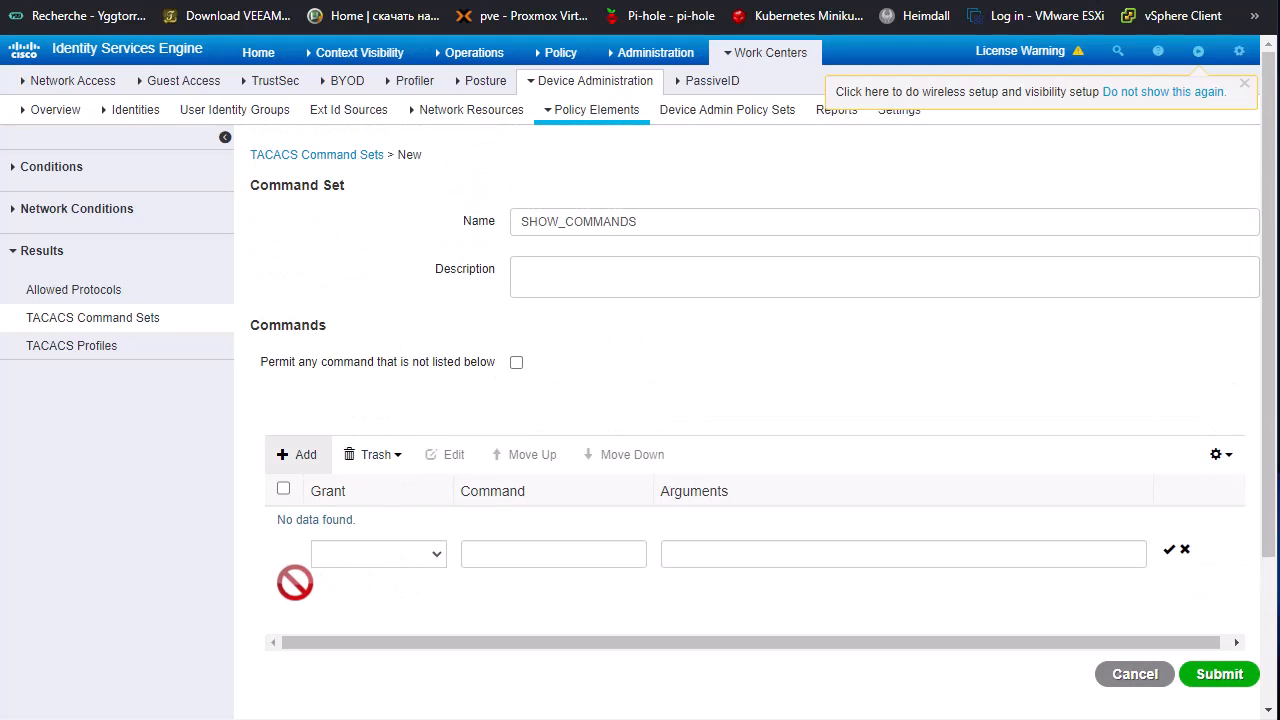
{"action": "left_click", "coordinate": [433, 554]}
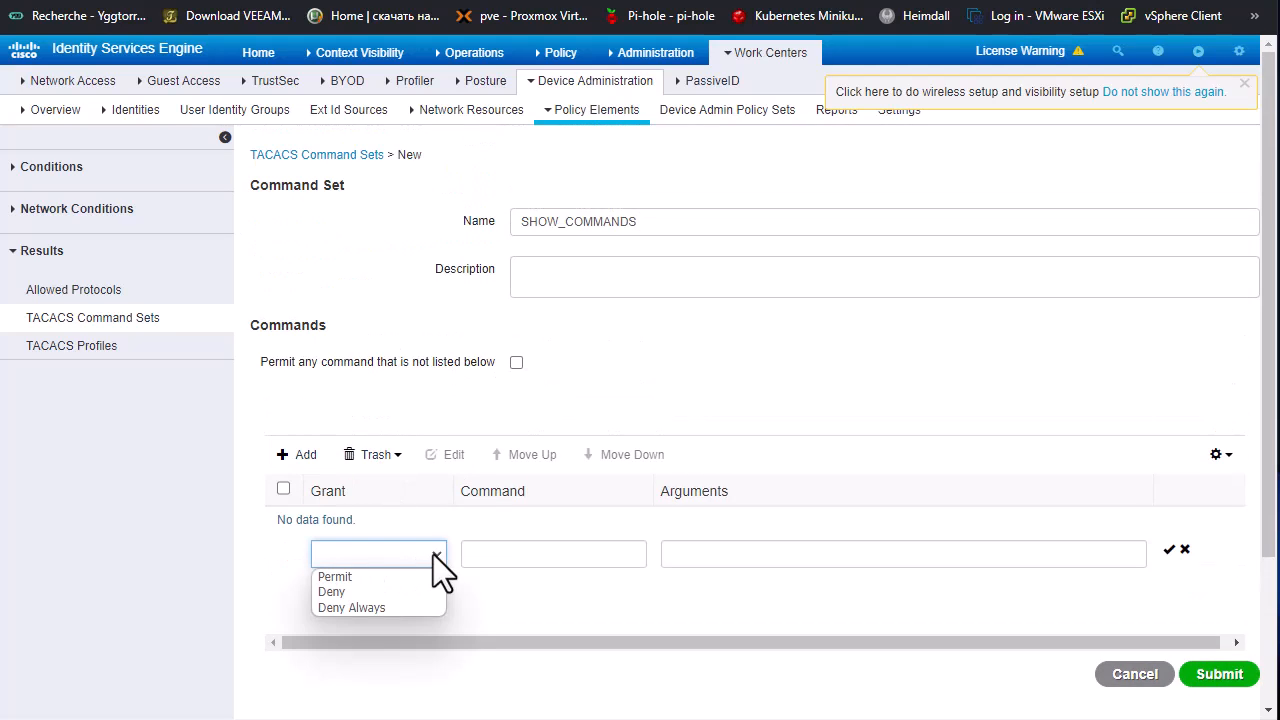
{"action": "left_click", "coordinate": [353, 578]}
{"action": "left_click", "coordinate": [511, 560]}
{"action": "type", "text": "sh"}
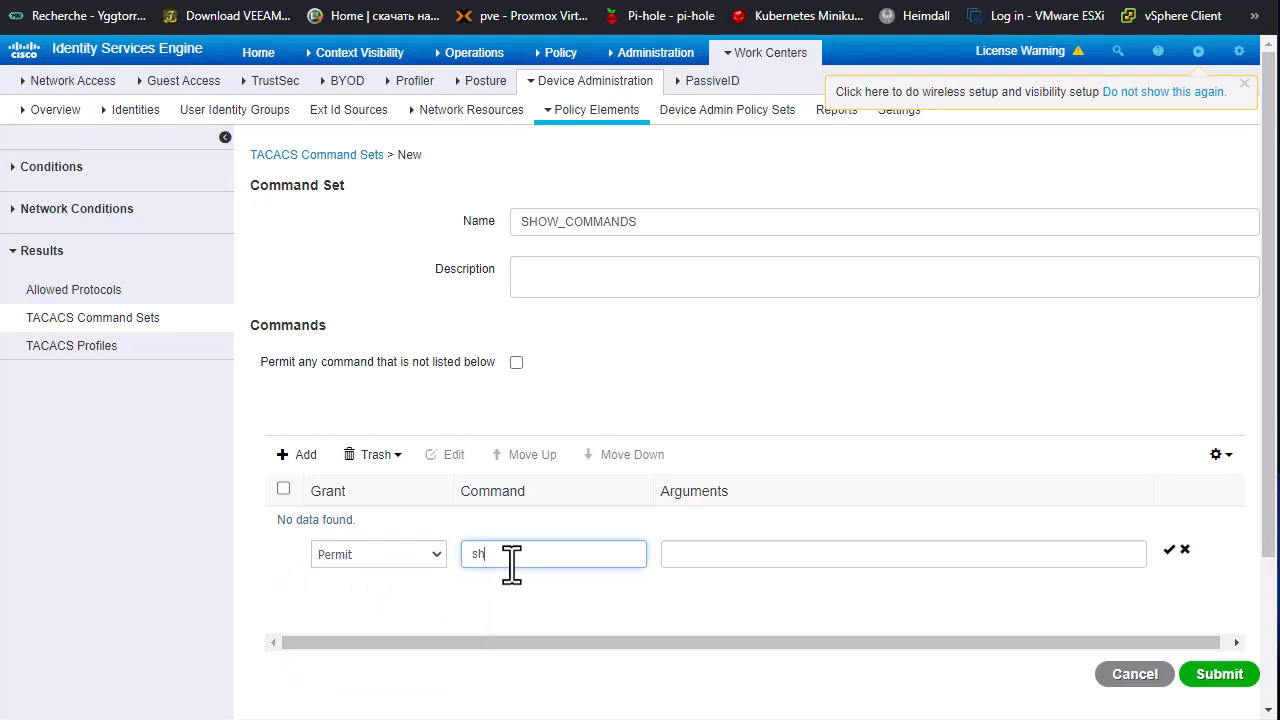
{"action": "type", "text": "ow"}
{"action": "left_click", "coordinate": [1169, 551]}
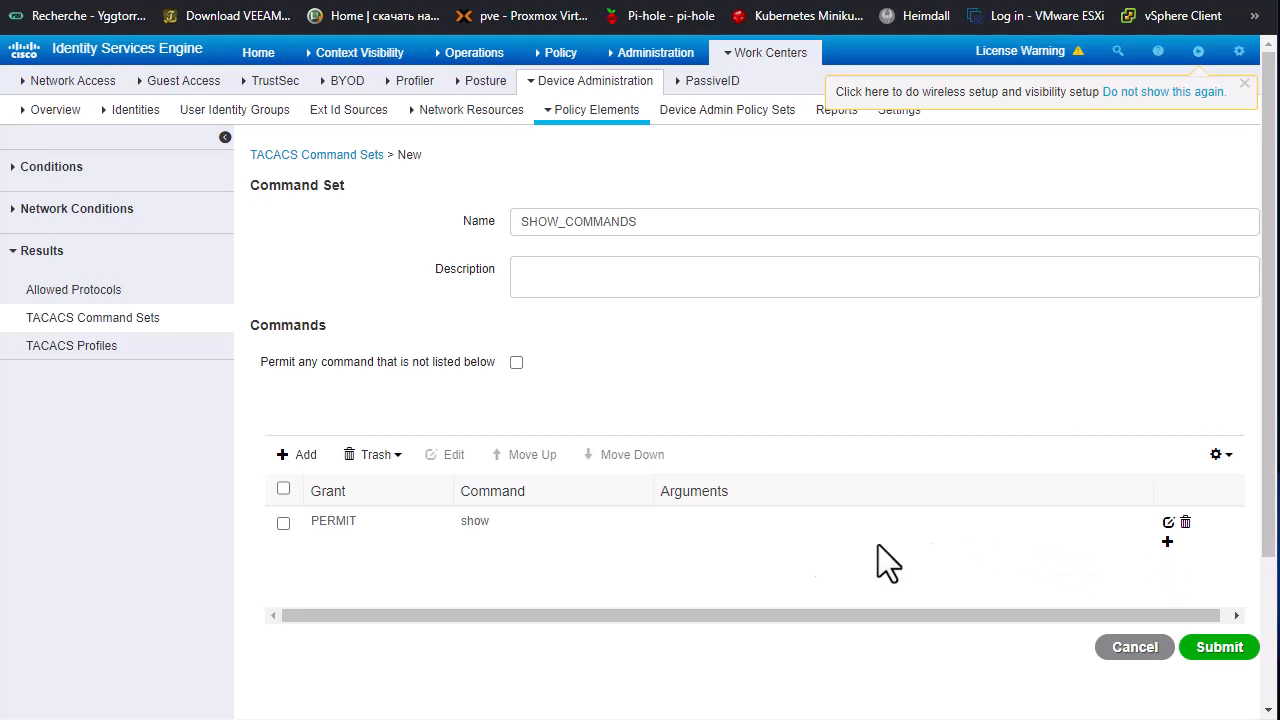
Step: Add a Permit entry for the ping command to the SHOW_COMMANDS set
{"action": "left_click", "coordinate": [298, 455]}
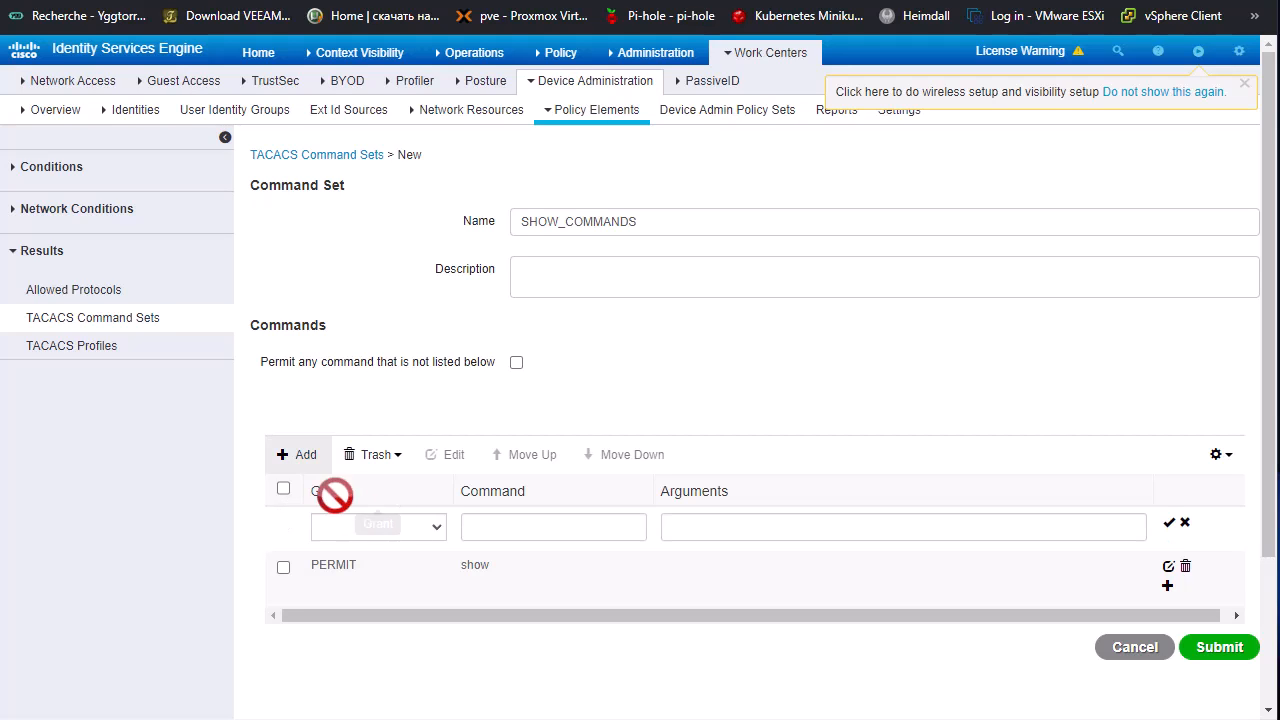
{"action": "left_click", "coordinate": [434, 529]}
{"action": "left_click", "coordinate": [368, 549]}
{"action": "left_click", "coordinate": [533, 538]}
{"action": "type", "text": "ping"}
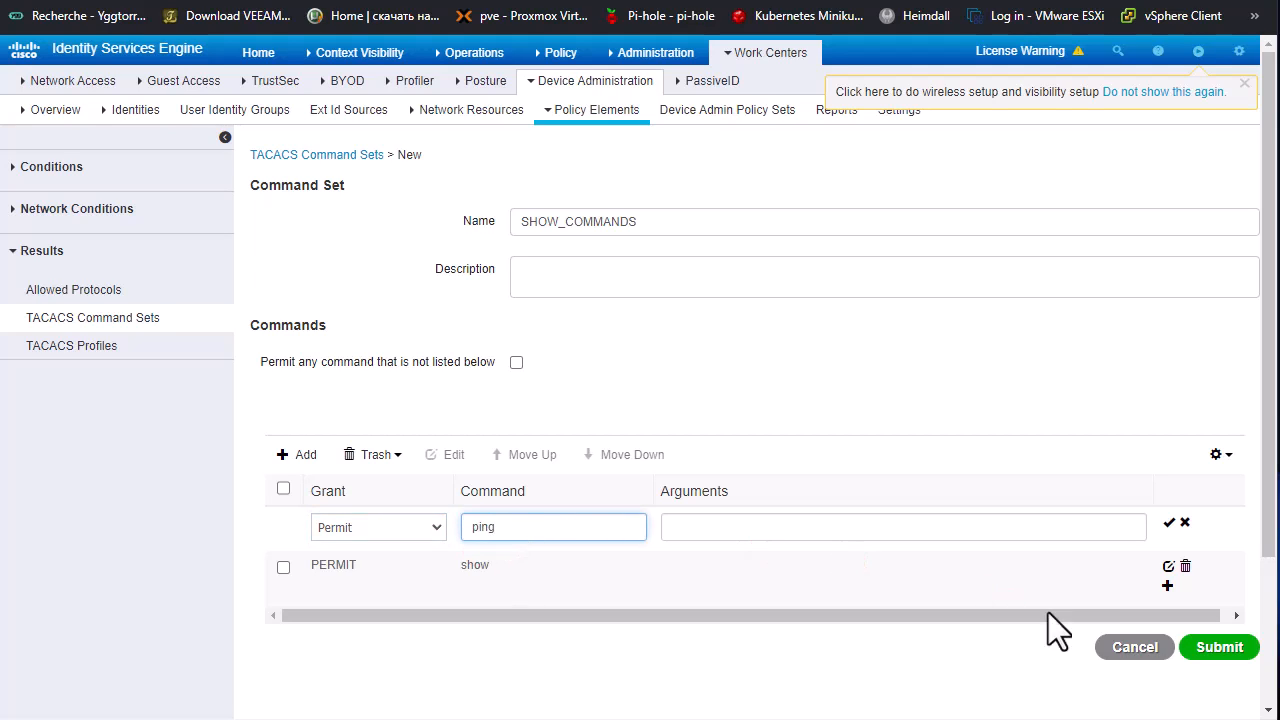
{"action": "left_click", "coordinate": [1169, 523]}
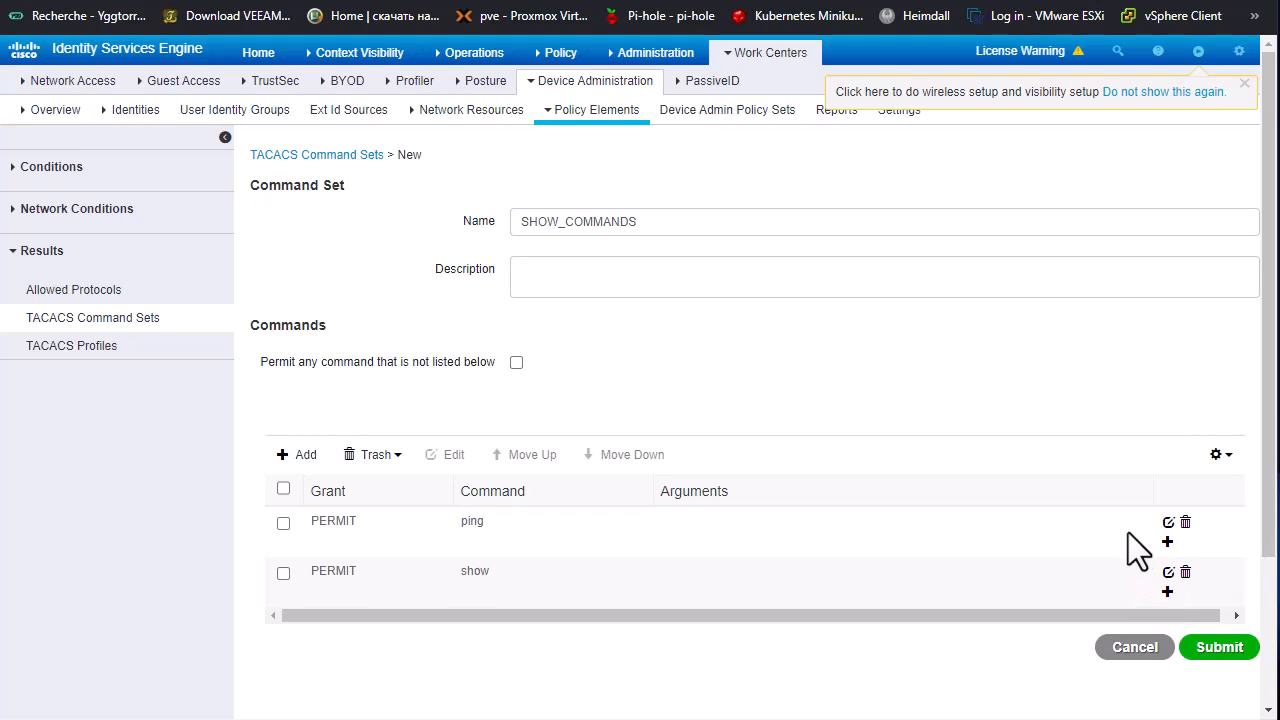
Step: Add a Permit entry for the exit command to the SHOW_COMMANDS set
{"action": "left_click", "coordinate": [299, 455]}
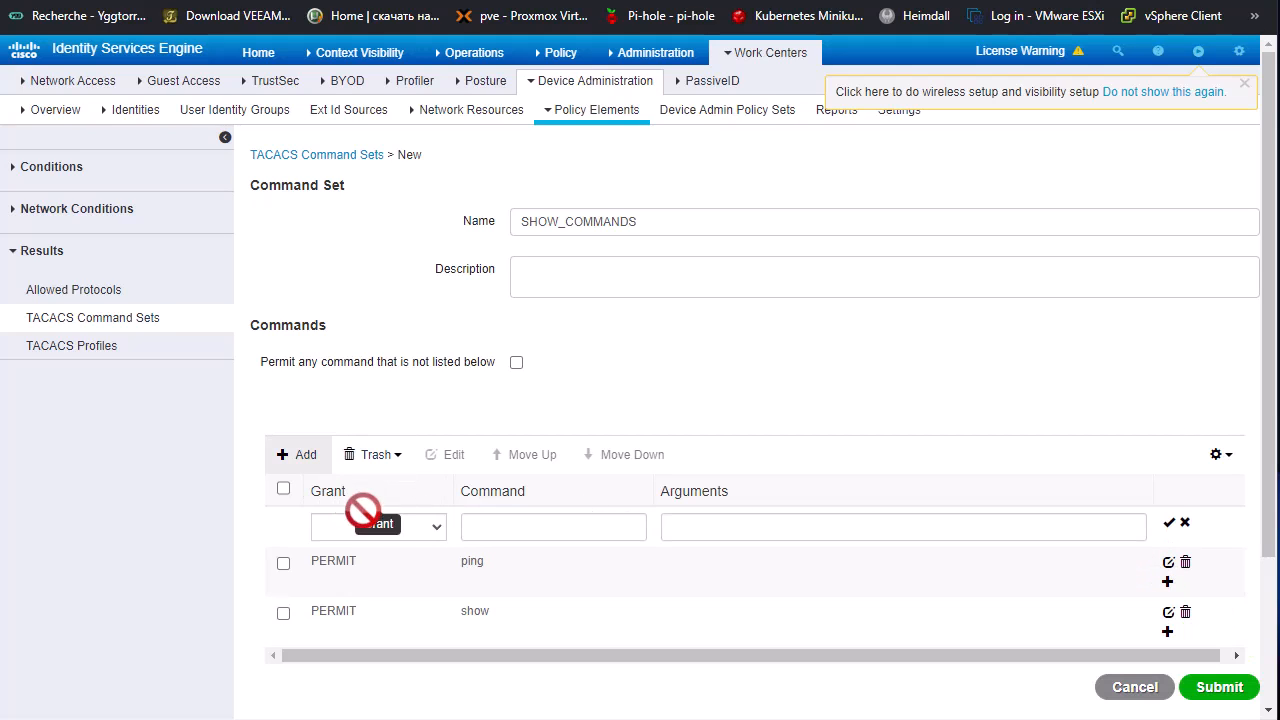
{"action": "left_click", "coordinate": [425, 528]}
{"action": "left_click", "coordinate": [360, 548]}
{"action": "left_click", "coordinate": [521, 534]}
{"action": "type", "text": "exit"}
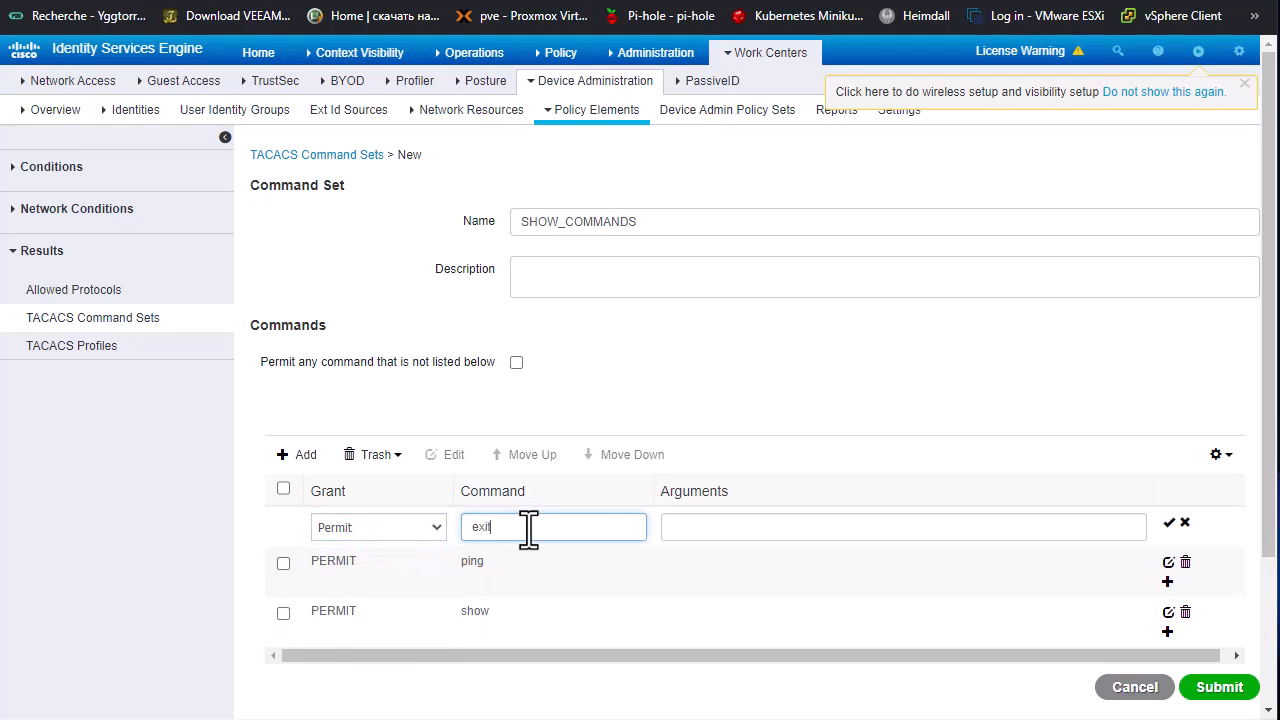
{"action": "left_click", "coordinate": [1169, 524]}
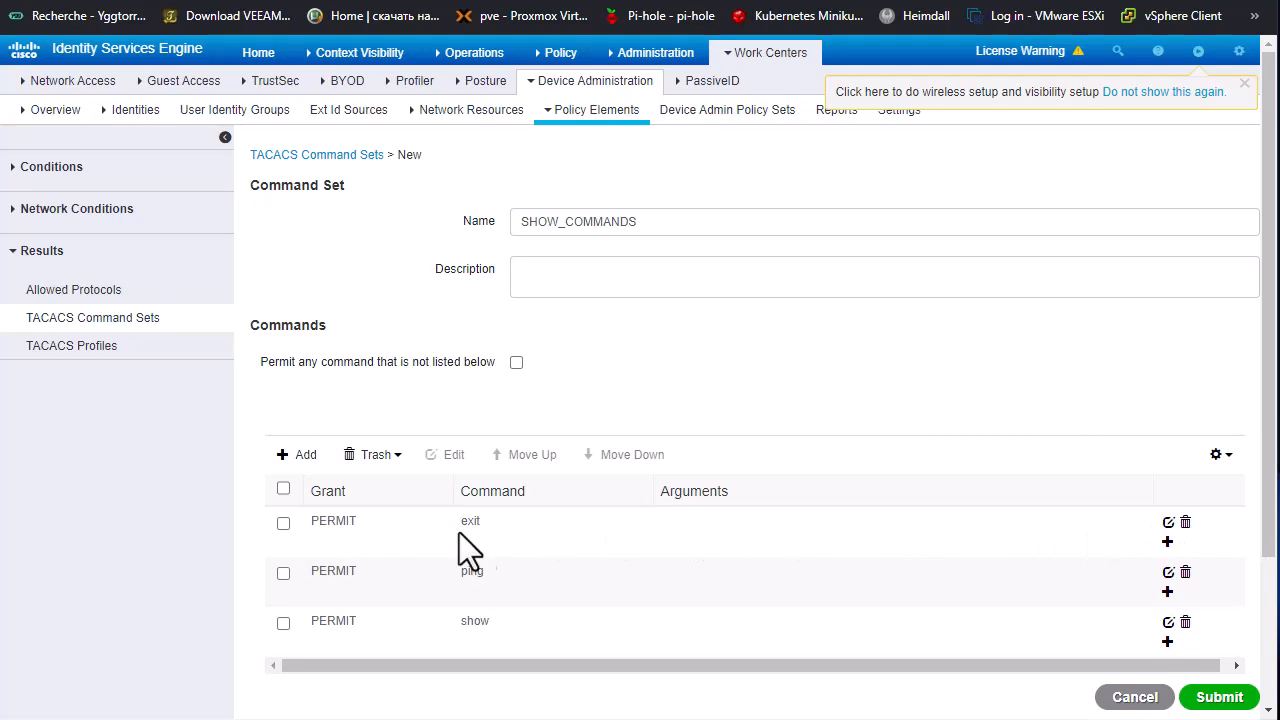
Step: Add a Permit entry for the logout command to the SHOW_COMMANDS set
{"action": "left_click", "coordinate": [298, 455]}
{"action": "left_click", "coordinate": [436, 527]}
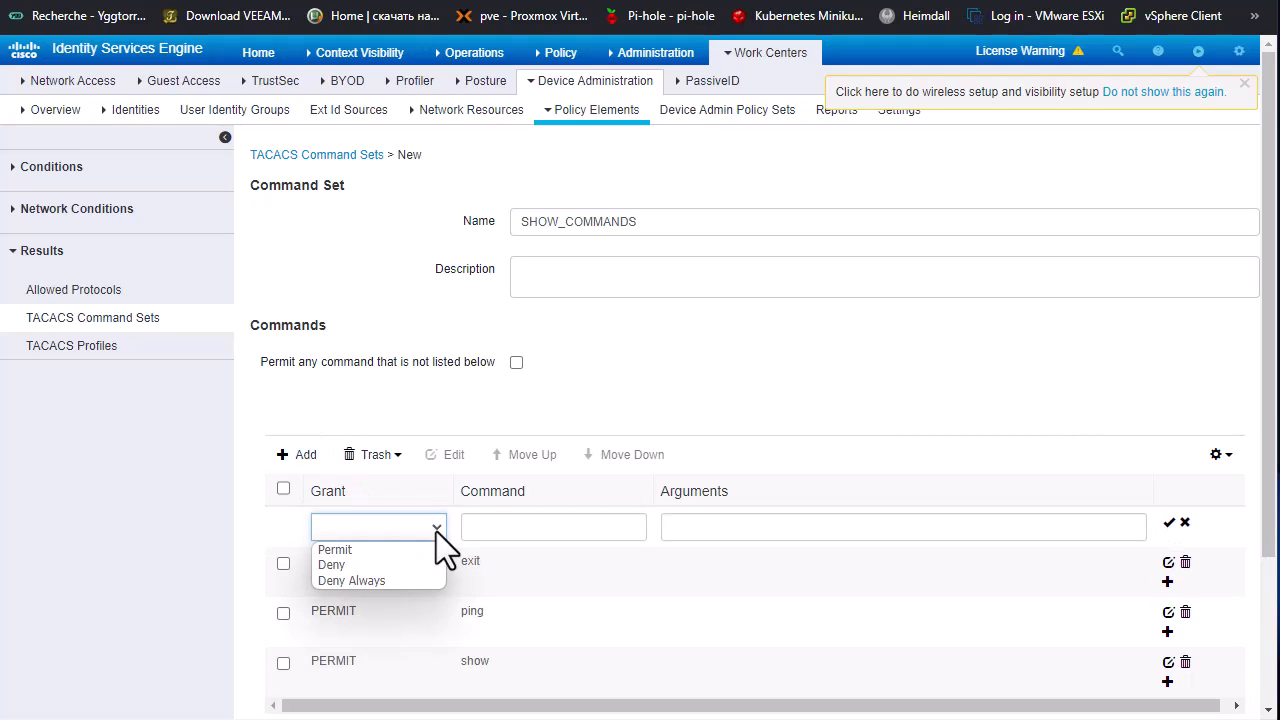
{"action": "left_click", "coordinate": [361, 551]}
{"action": "left_click", "coordinate": [559, 531]}
{"action": "type", "text": "logout"}
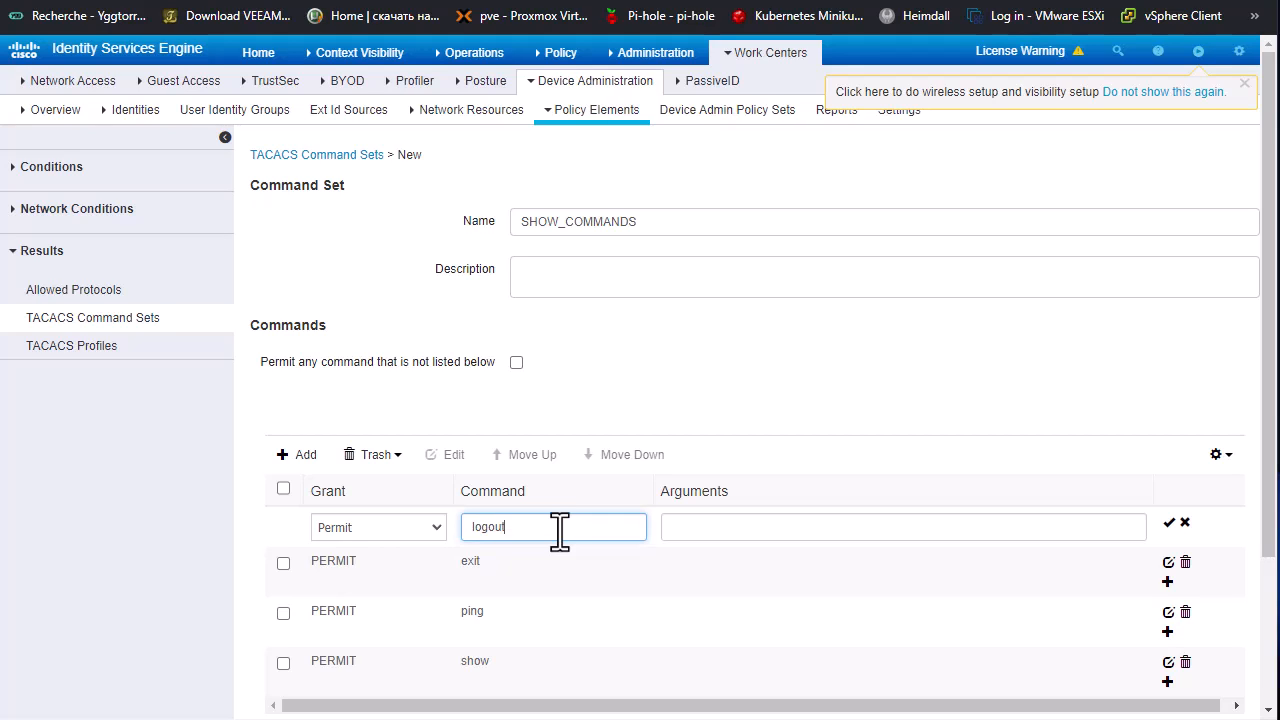
{"action": "left_click", "coordinate": [1169, 522]}
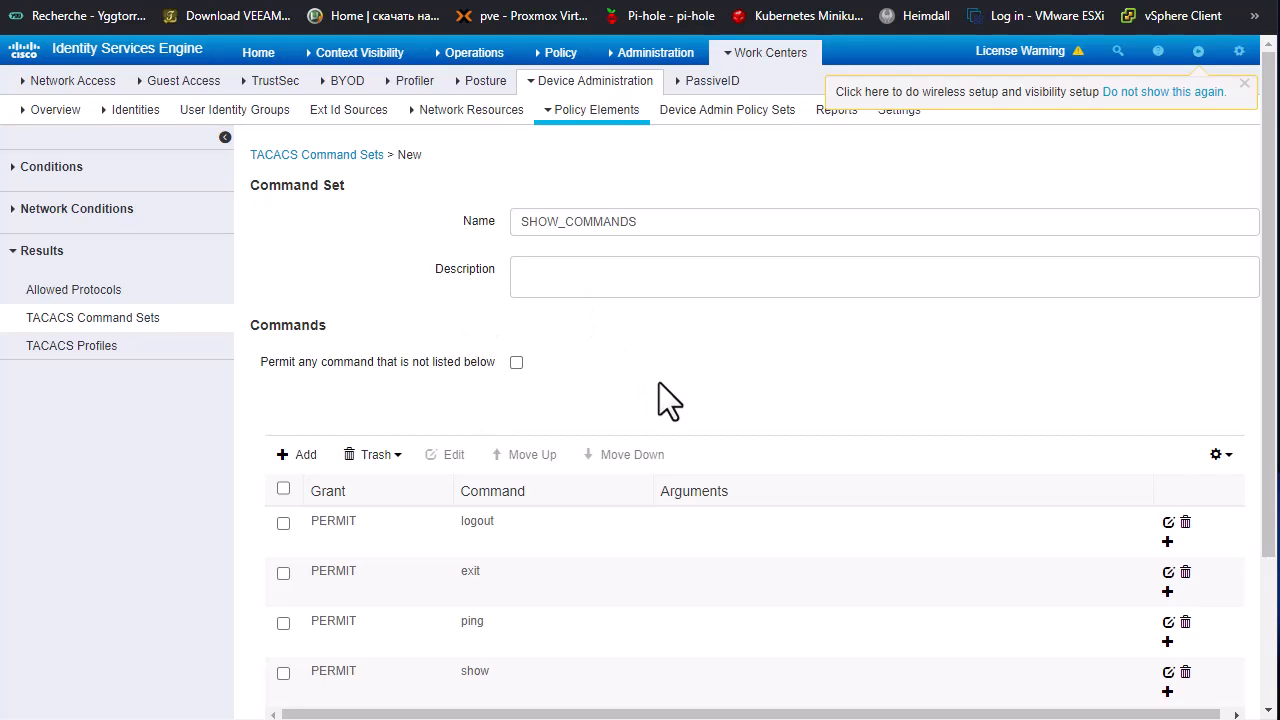
Step: Review the permitted commands and submit the SHOW_COMMANDS command set
{"action": "scroll", "coordinate": [659, 382], "scroll_direction": "down", "scroll_amount": 3}
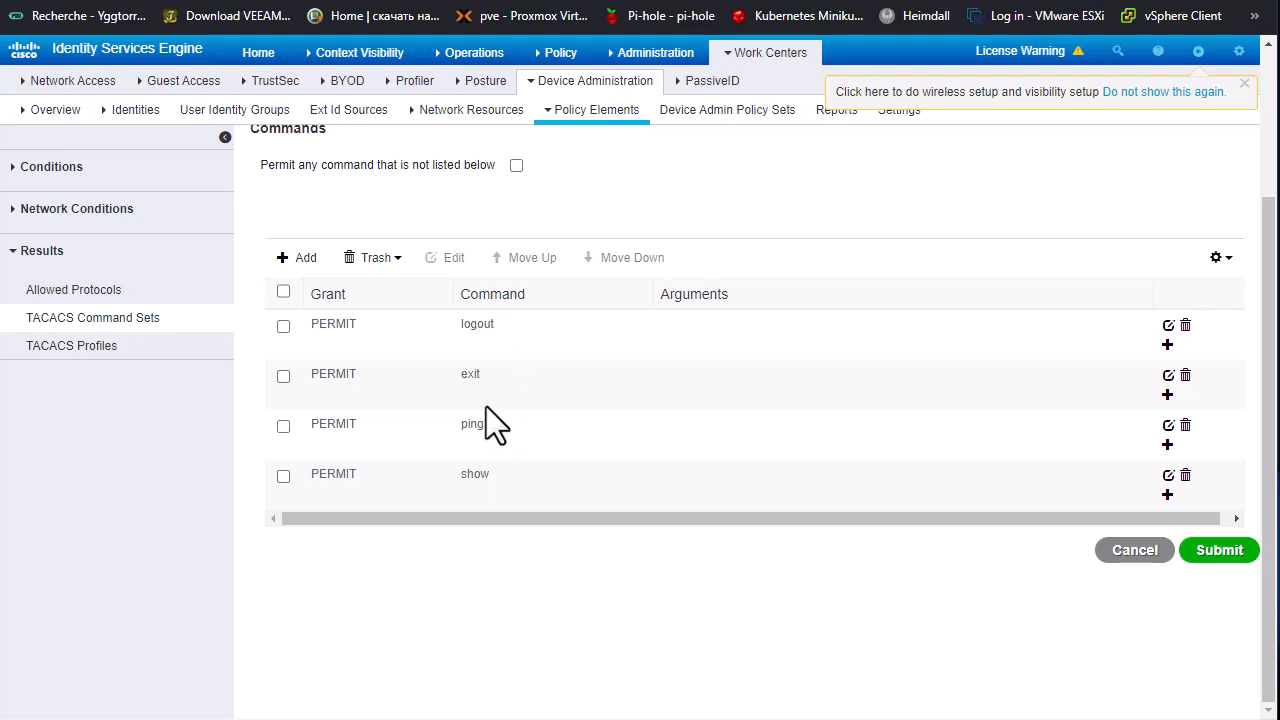
{"action": "scroll", "coordinate": [486, 369], "scroll_direction": "up", "scroll_amount": 1}
{"action": "left_click", "coordinate": [1219, 651]}
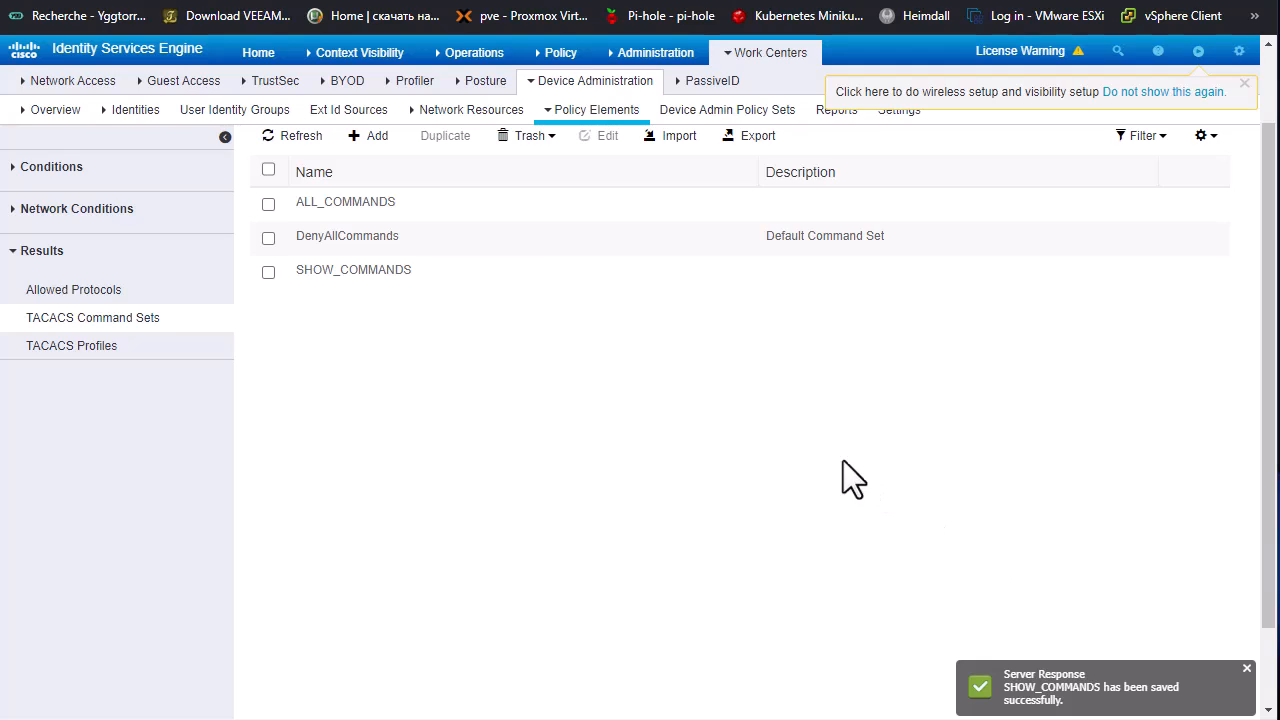
Step: Open the Default policy set in Device Admin Policy Sets and expand its Authorization Policy
{"action": "left_click", "coordinate": [86, 358]}
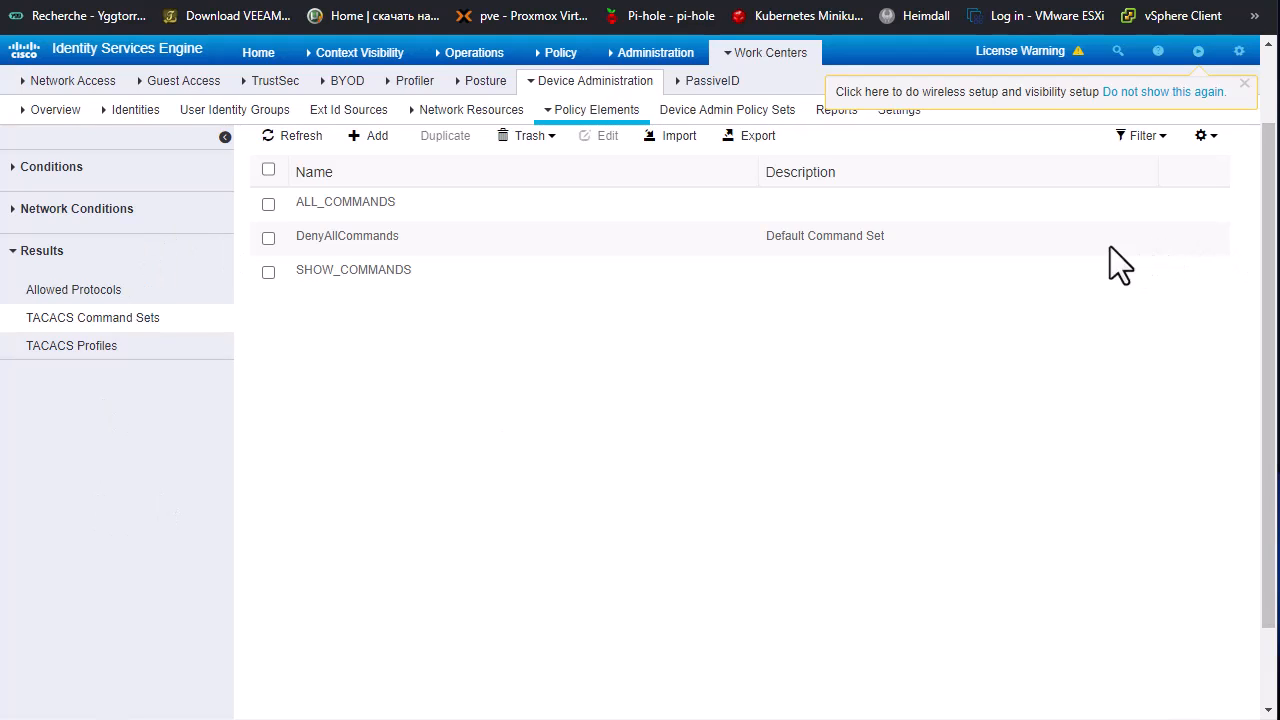
{"action": "left_click", "coordinate": [766, 60]}
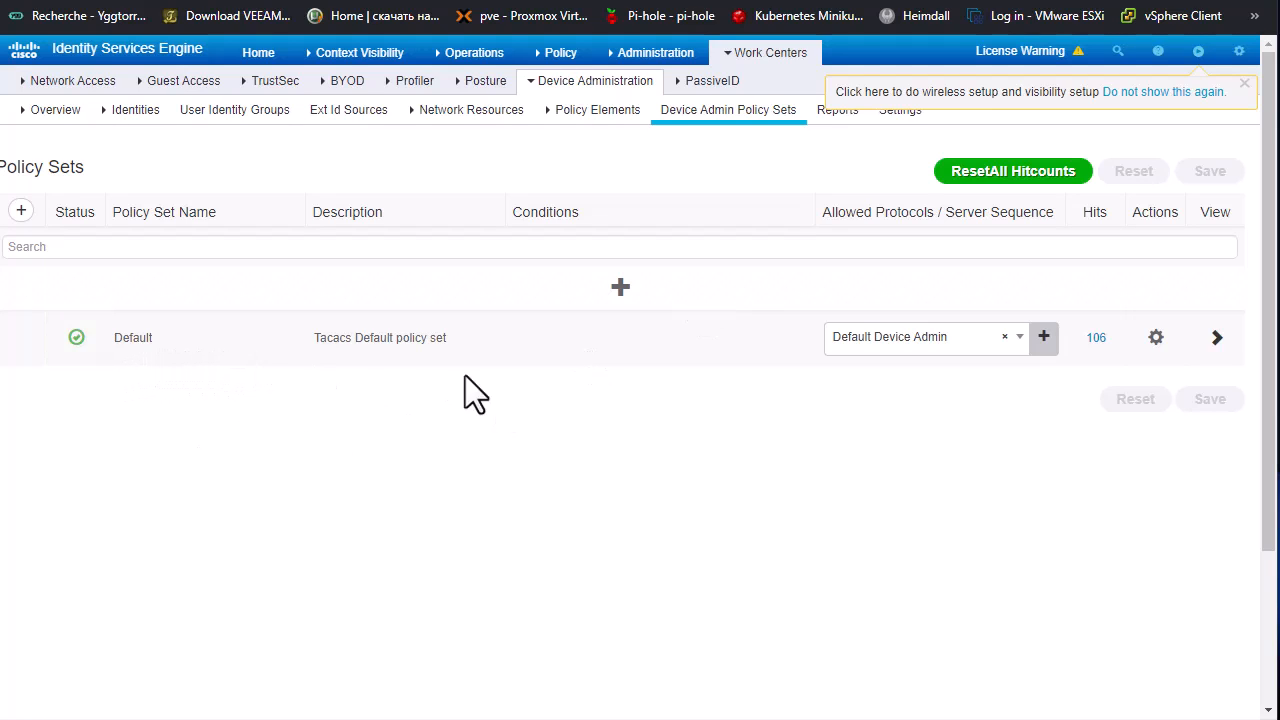
{"action": "left_click", "coordinate": [1217, 338]}
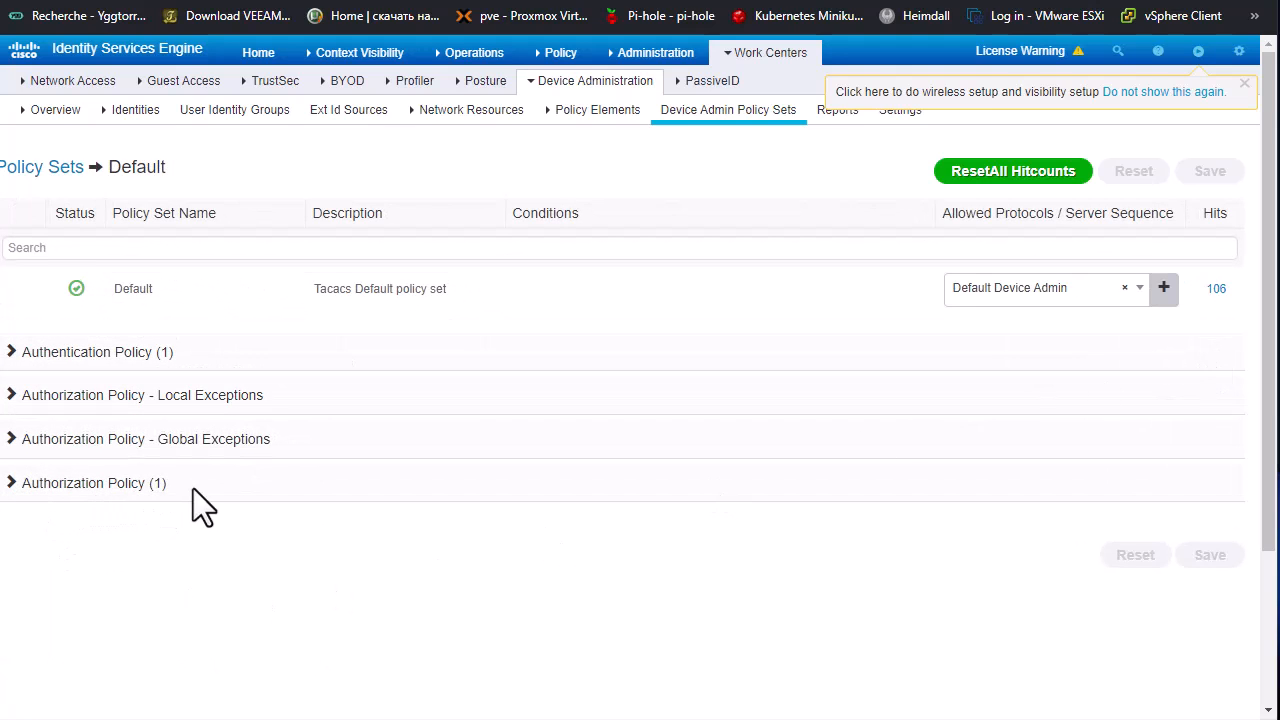
{"action": "left_click", "coordinate": [128, 484]}
{"action": "scroll", "coordinate": [800, 478], "scroll_direction": "down", "scroll_amount": 2}
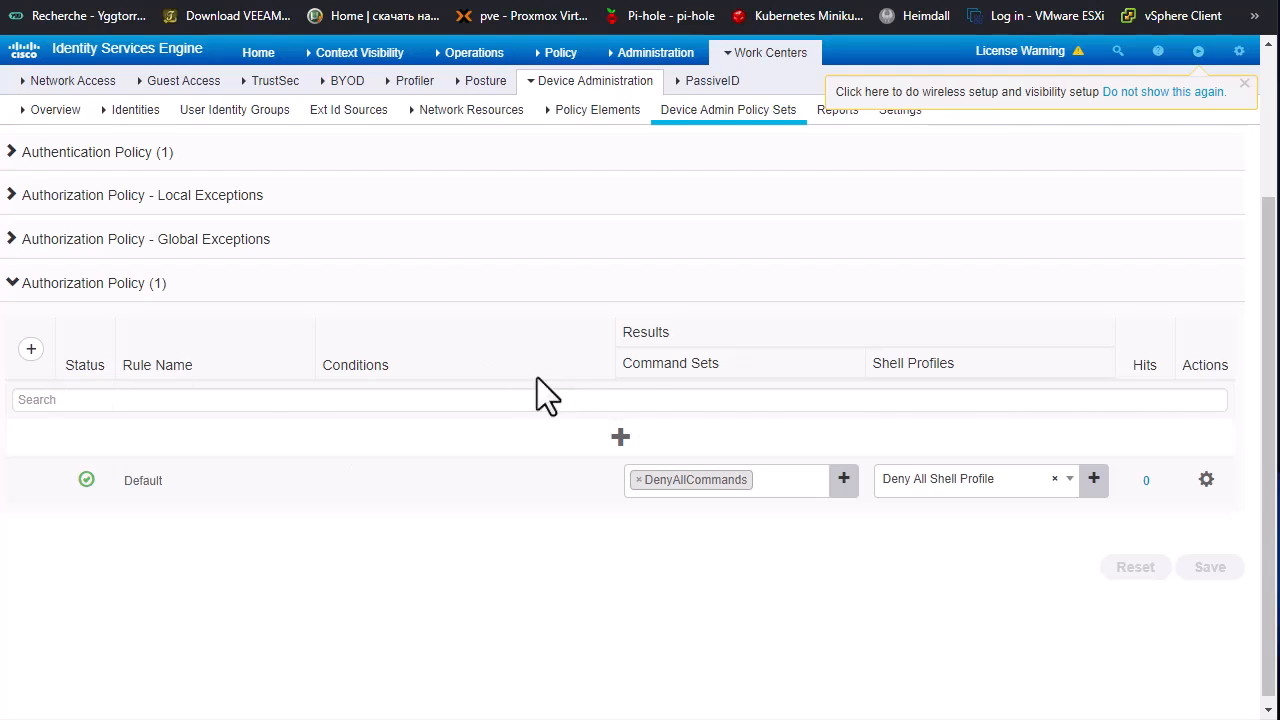
Step: Insert a new authorization rule above the Default rule and name it ADMINS
{"action": "left_click", "coordinate": [620, 437]}
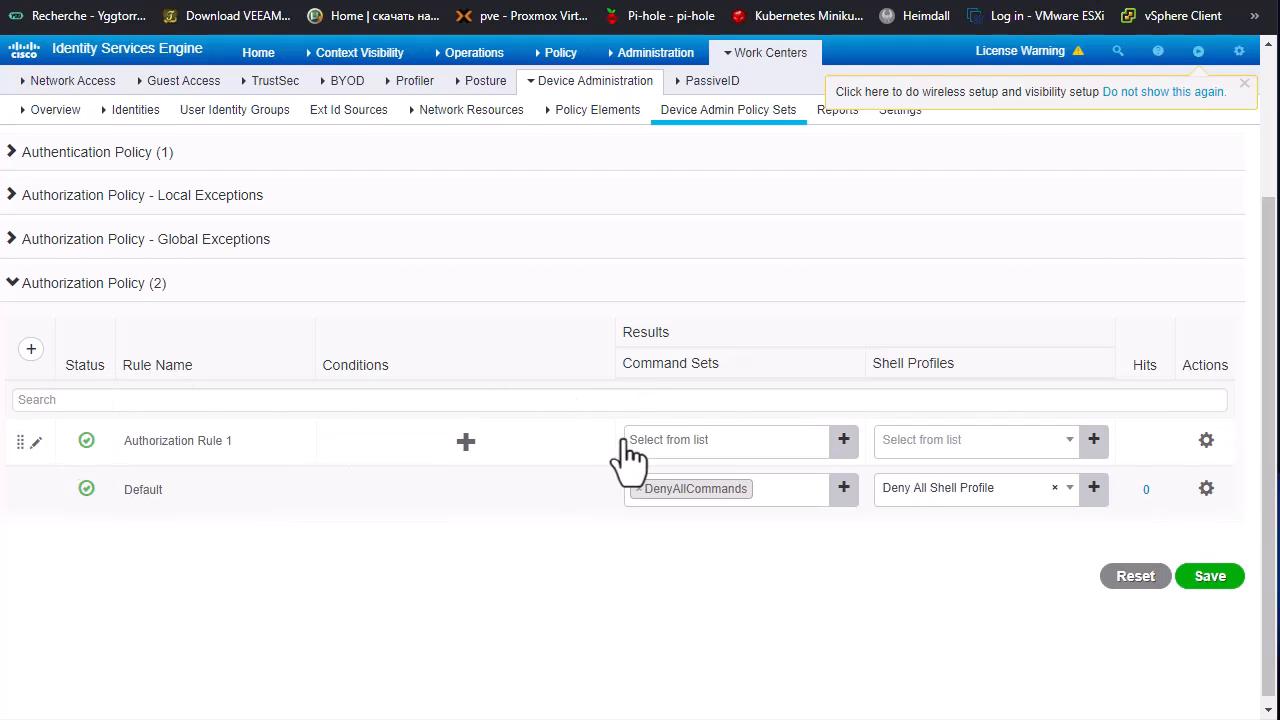
{"action": "left_click", "coordinate": [228, 436]}
{"action": "key", "text": "BackSpace"}
{"action": "key", "text": "BackSpace"}
{"action": "type", "text": "ADMINS"}
Step: Give the ADMINS authorization rule a condition where IdentityGroup Name equals User Identity Groups:ADMINS
{"action": "left_click", "coordinate": [466, 442]}
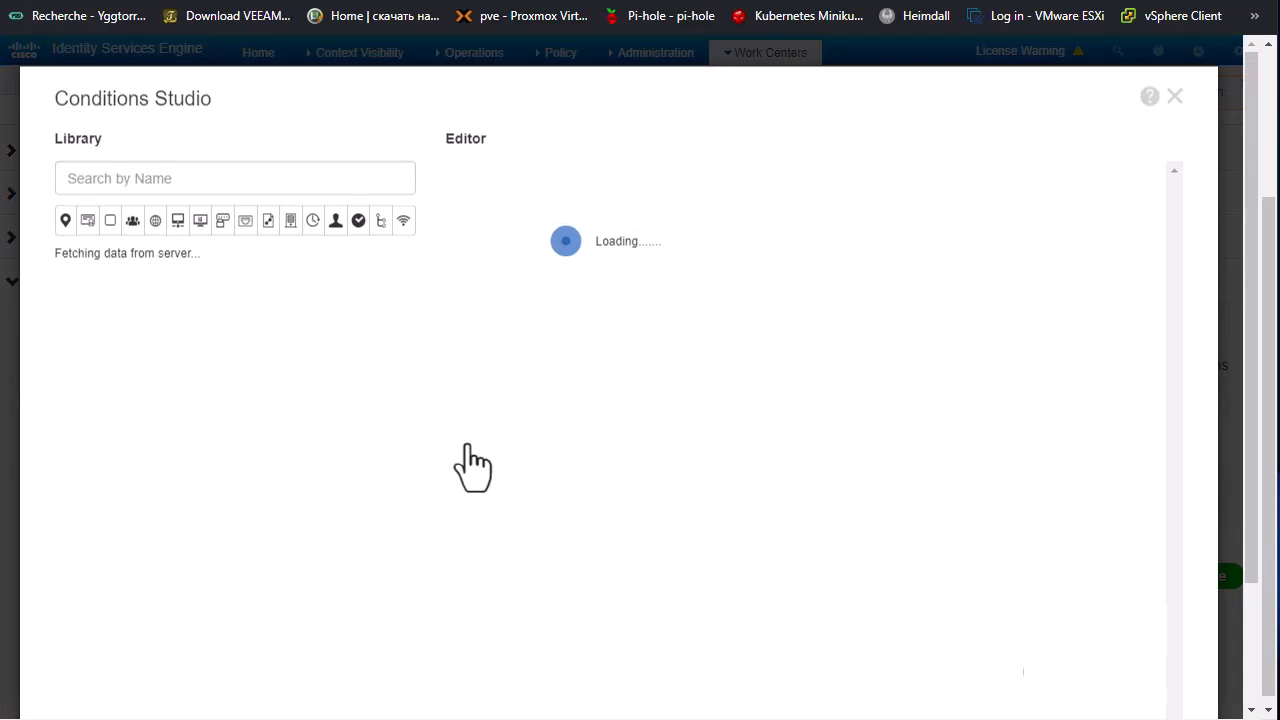
{"action": "left_click", "coordinate": [134, 224]}
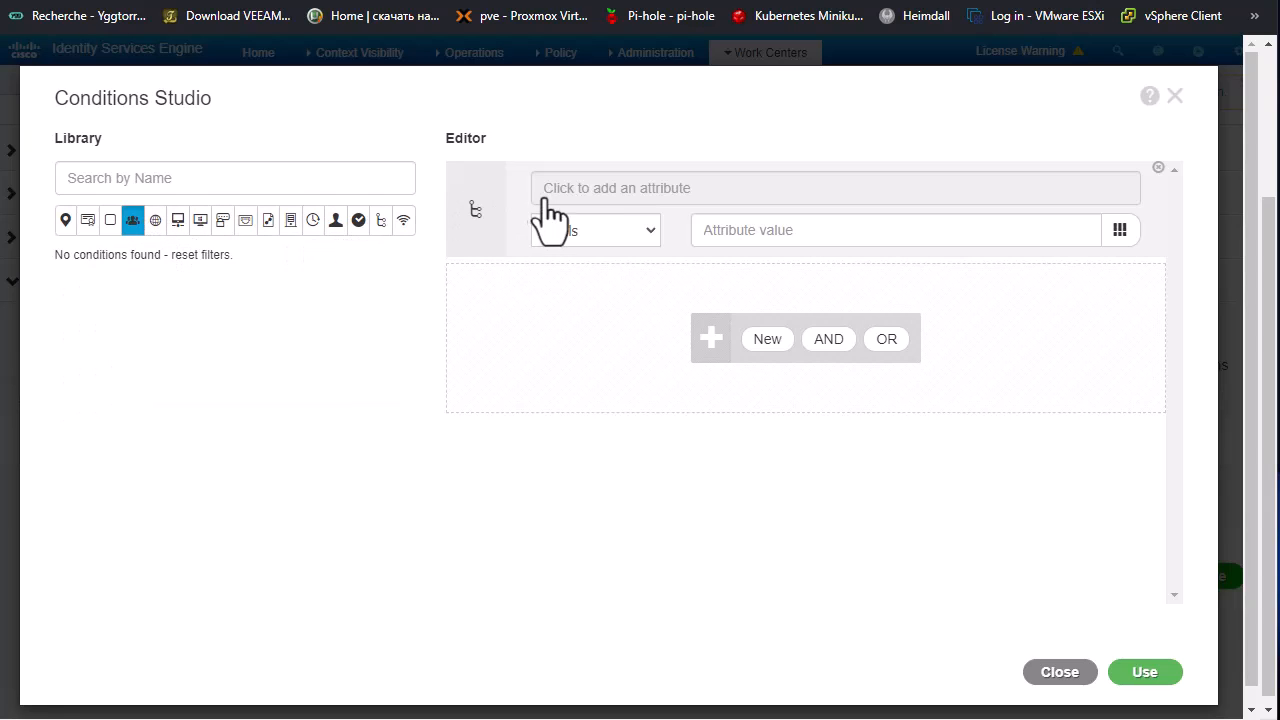
{"action": "left_click", "coordinate": [578, 195]}
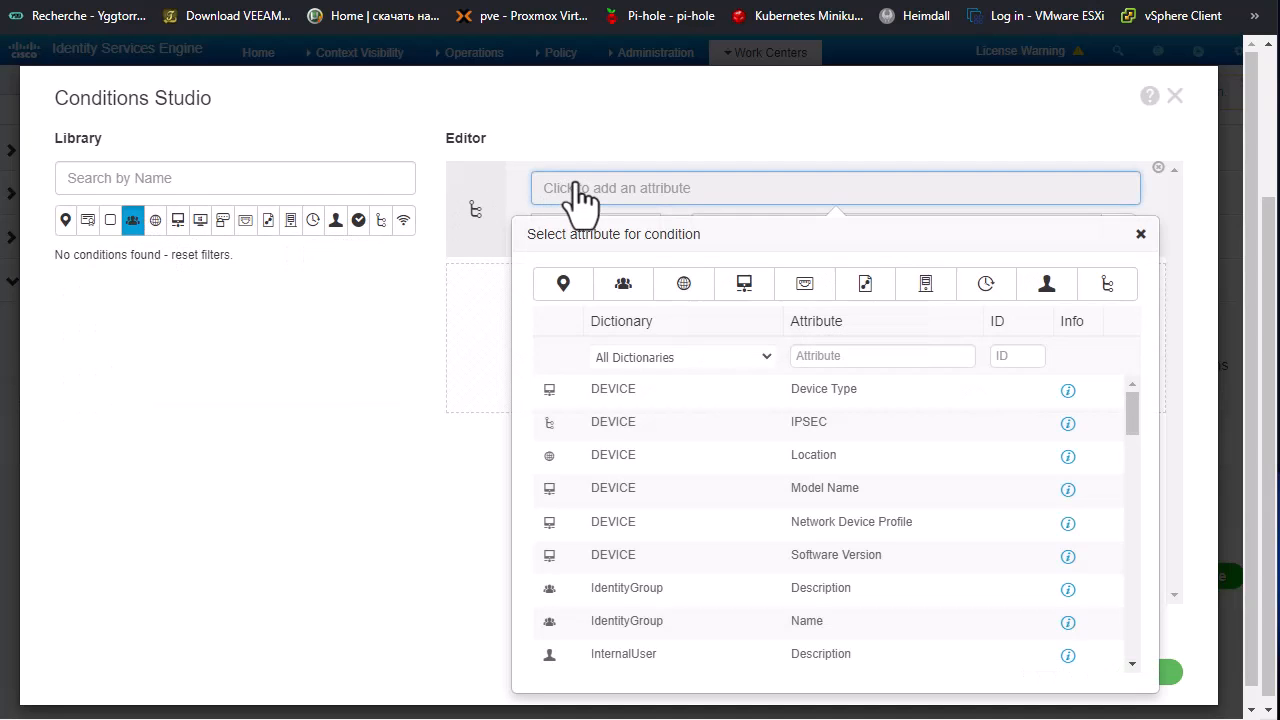
{"action": "left_click", "coordinate": [624, 292]}
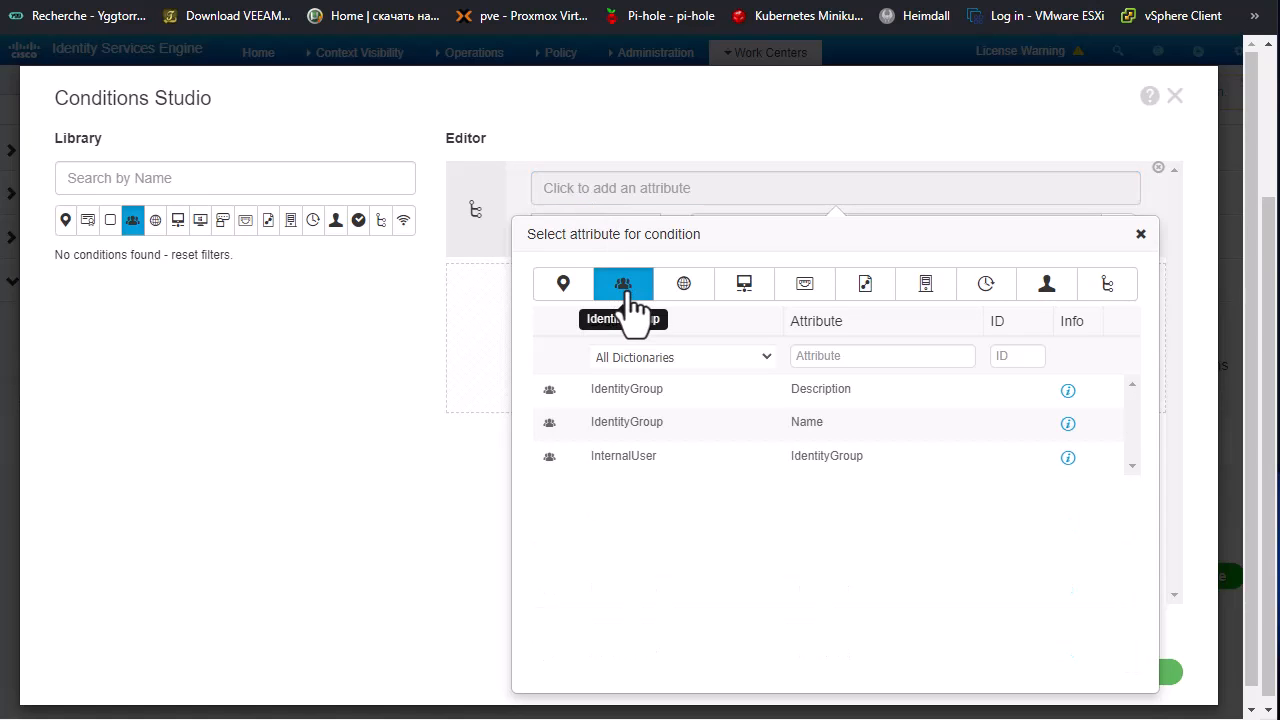
{"action": "left_click", "coordinate": [658, 425]}
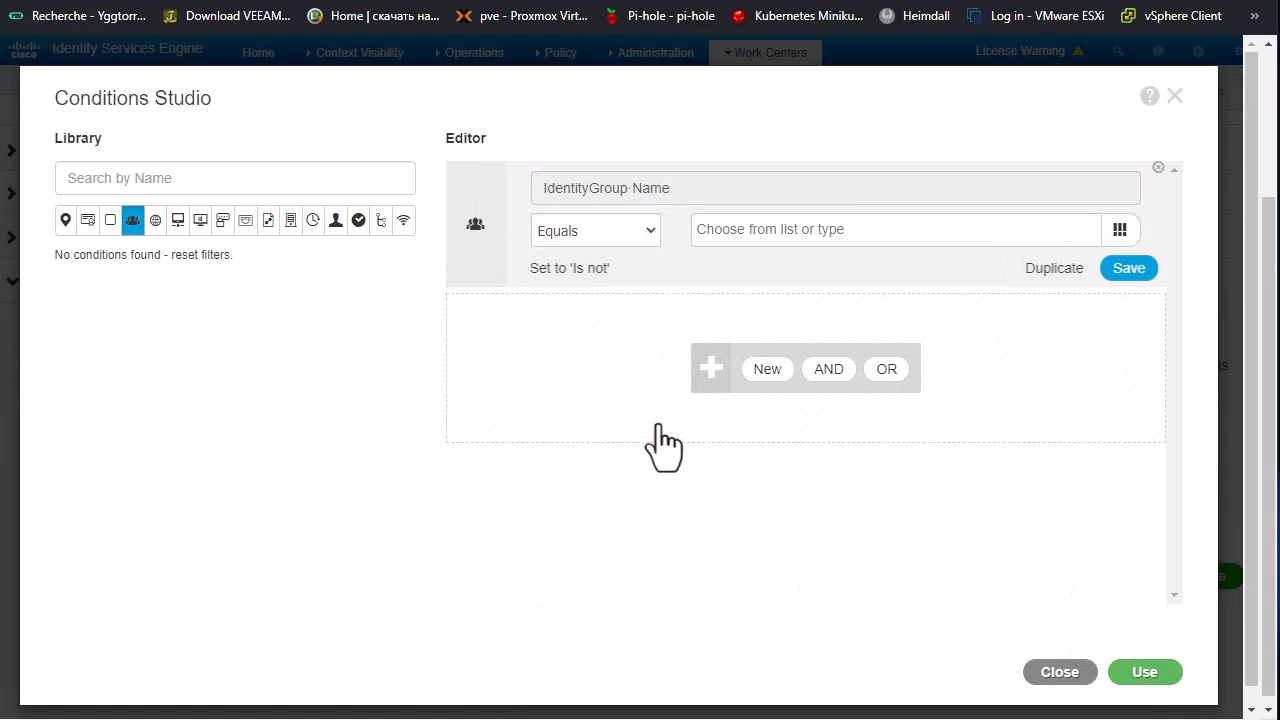
{"action": "left_click", "coordinate": [1055, 230]}
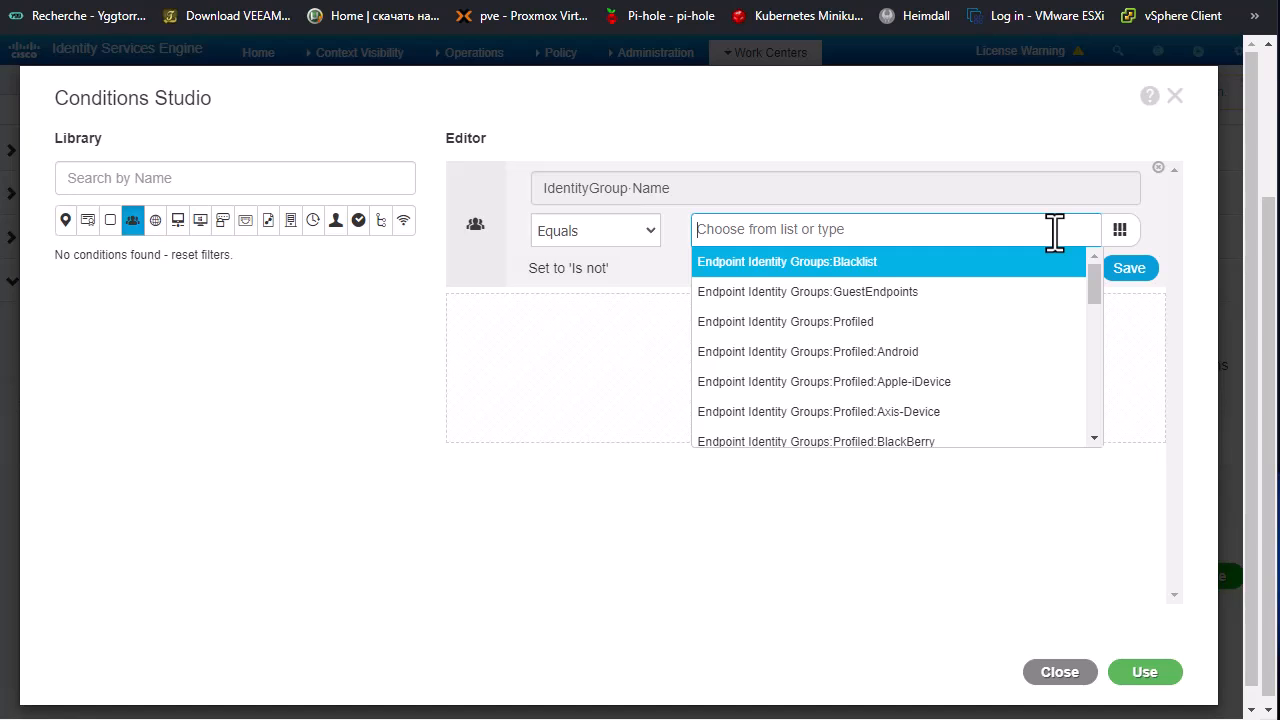
{"action": "type", "text": "ad"}
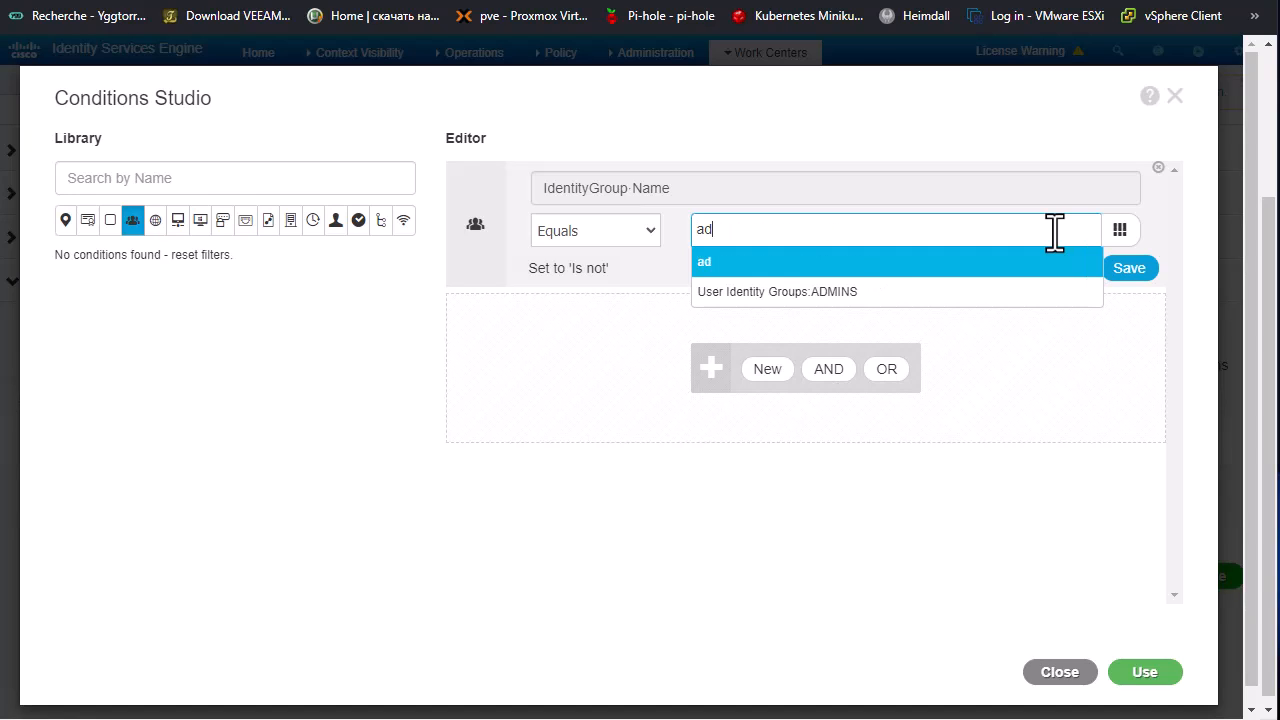
{"action": "left_click", "coordinate": [840, 291]}
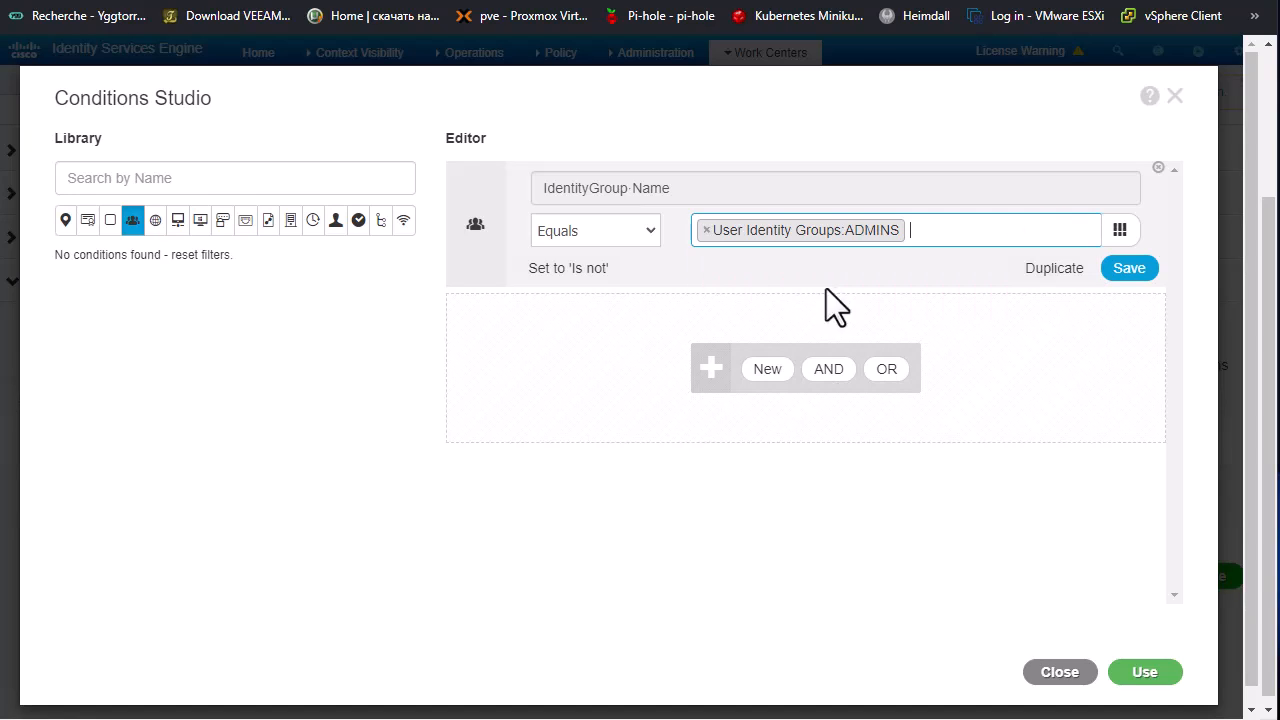
{"action": "left_click", "coordinate": [1130, 668]}
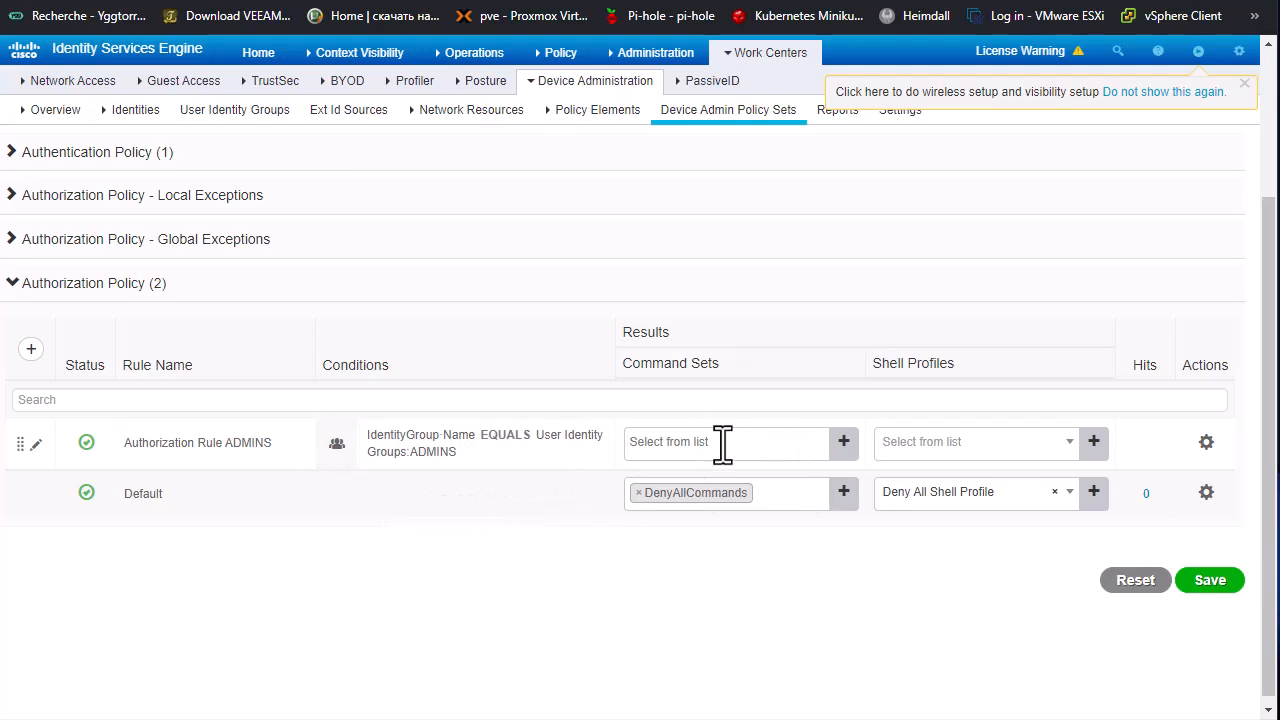
Step: Assign the ALL_COMMANDS command set and the PRIV_15_PROFILE shell profile to the ADMINS authorization rule
{"action": "left_click", "coordinate": [775, 441]}
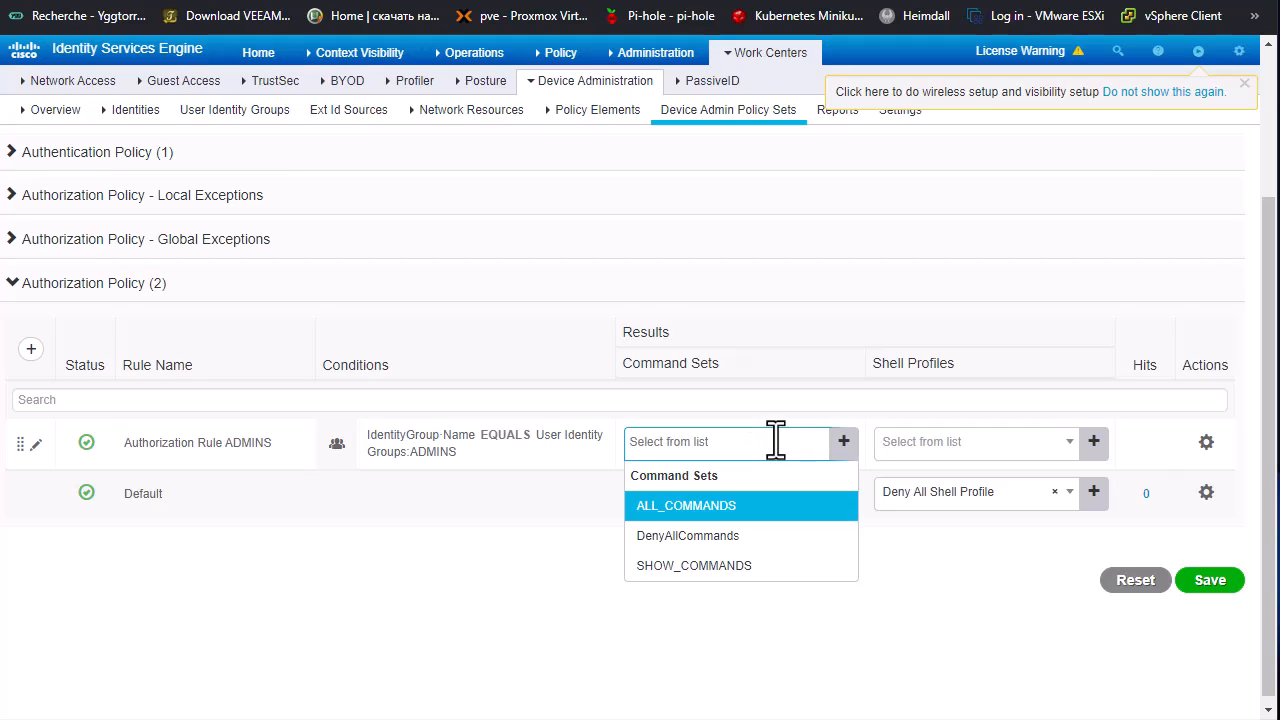
{"action": "left_click", "coordinate": [716, 507]}
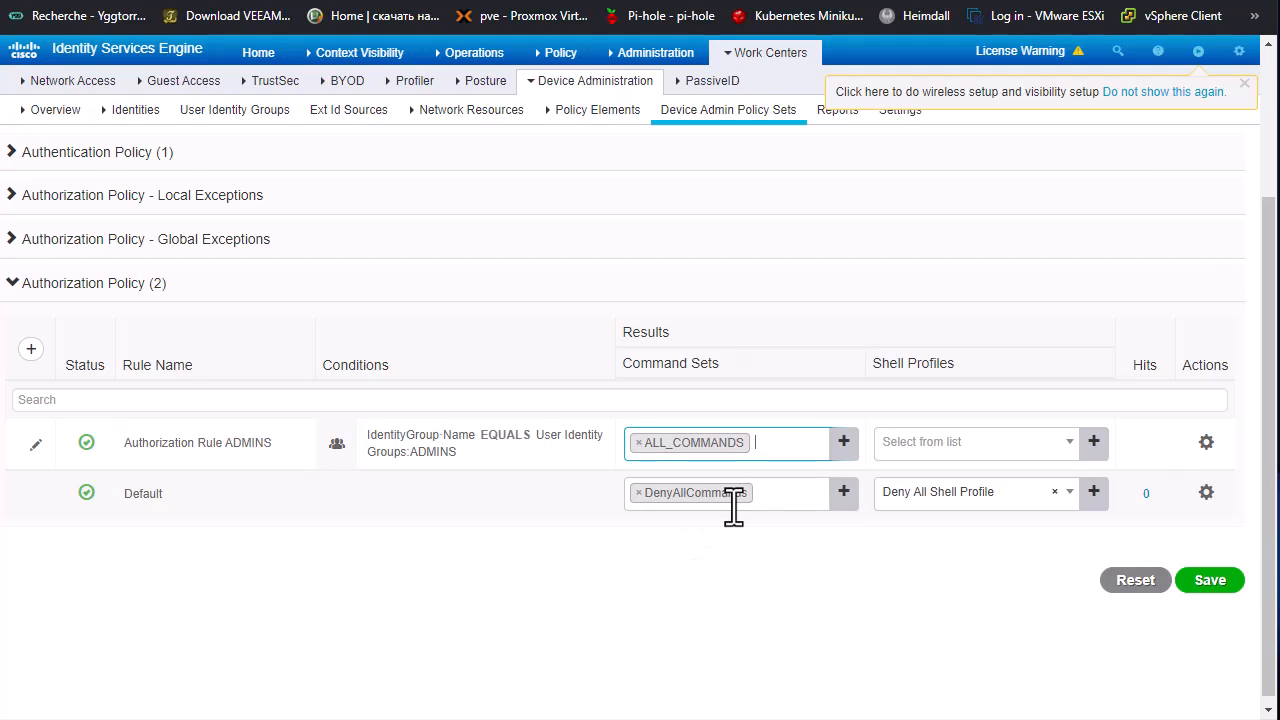
{"action": "left_click", "coordinate": [1025, 450]}
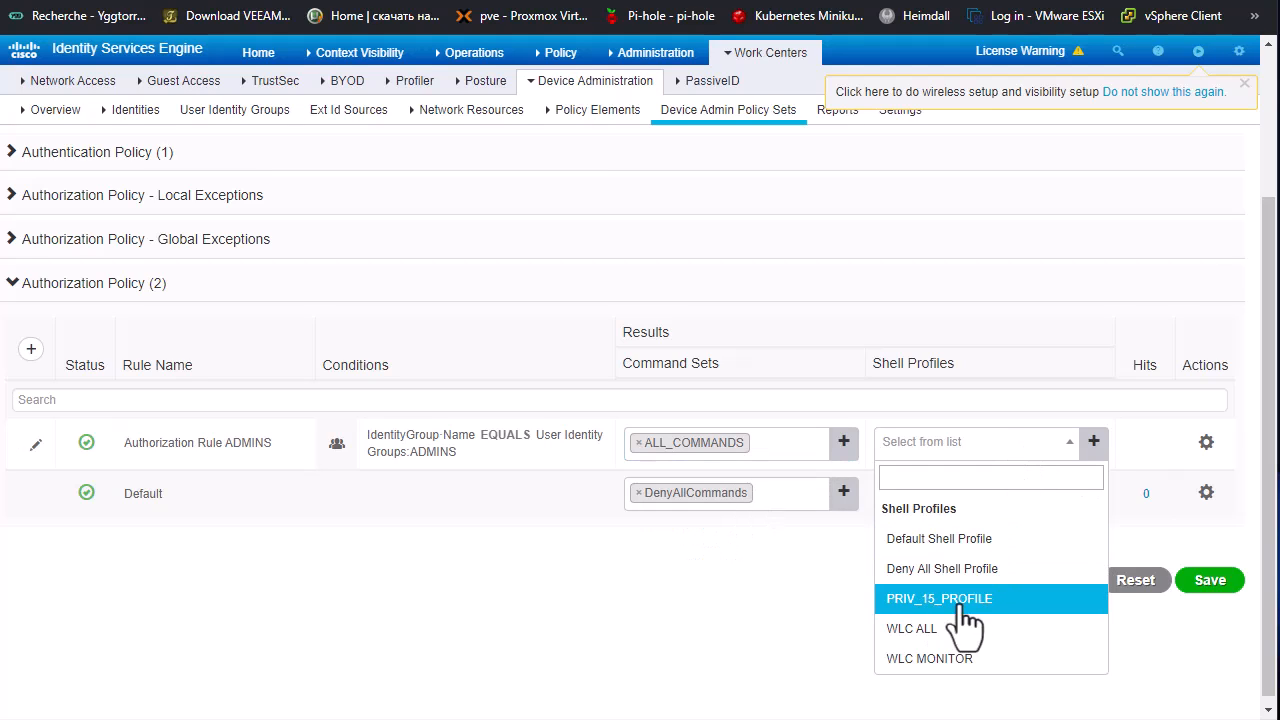
{"action": "left_click", "coordinate": [1015, 608]}
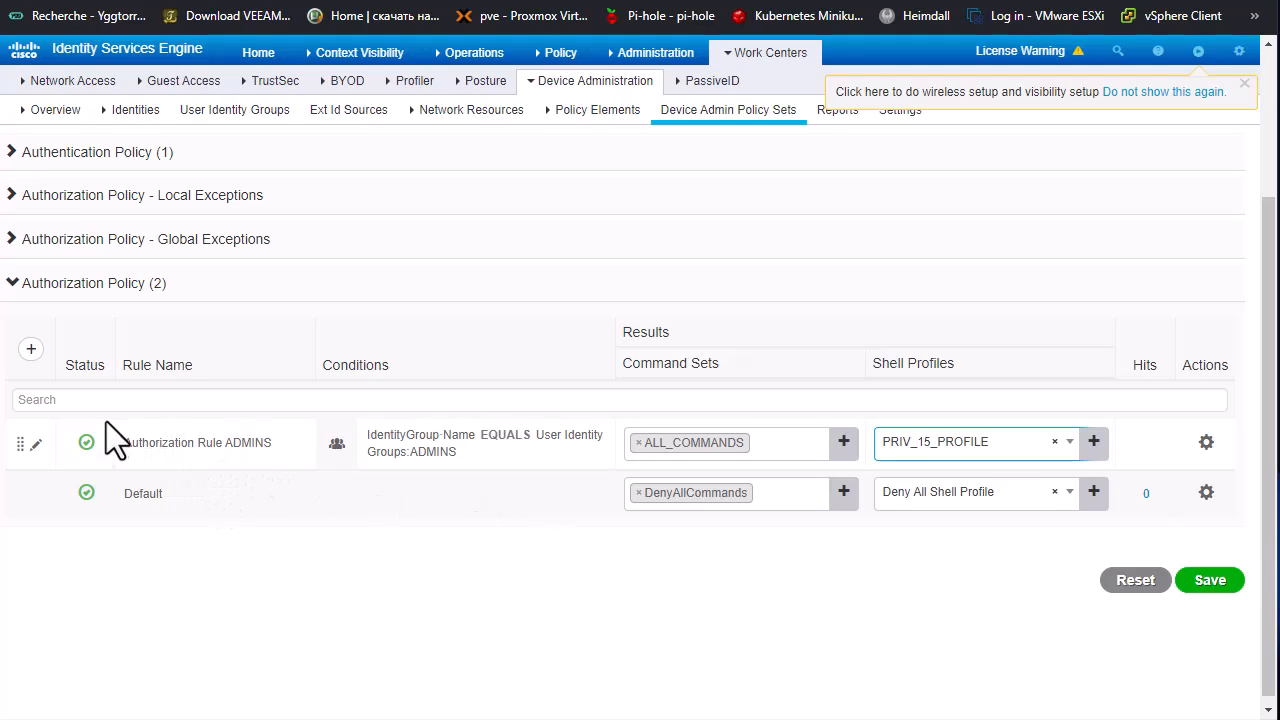
Step: Insert another authorization rule above the ADMINS rule and name it Authorization Rule OPERS
{"action": "left_click", "coordinate": [31, 352]}
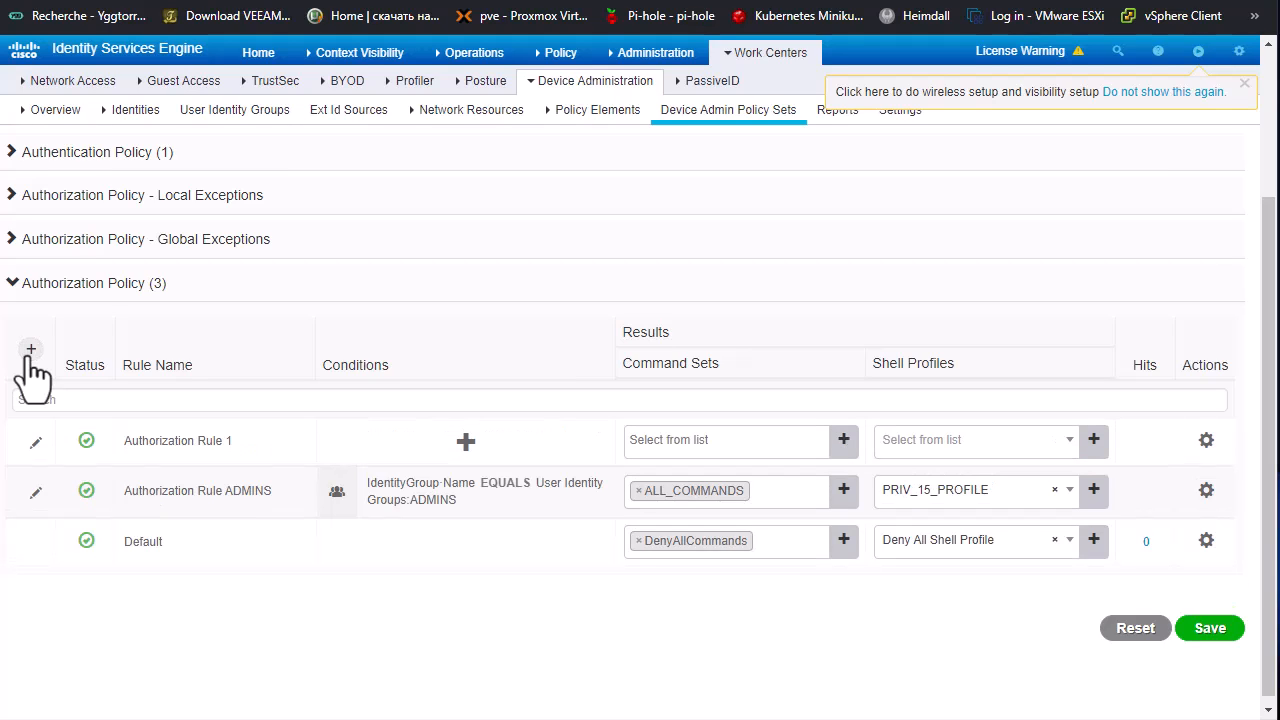
{"action": "key", "text": "BackSpace"}
{"action": "type", "text": "OPERS"}
Step: Give the OPERS authorization rule a condition where IdentityGroup Name equals User Identity Groups:OPERS
{"action": "left_click", "coordinate": [466, 441]}
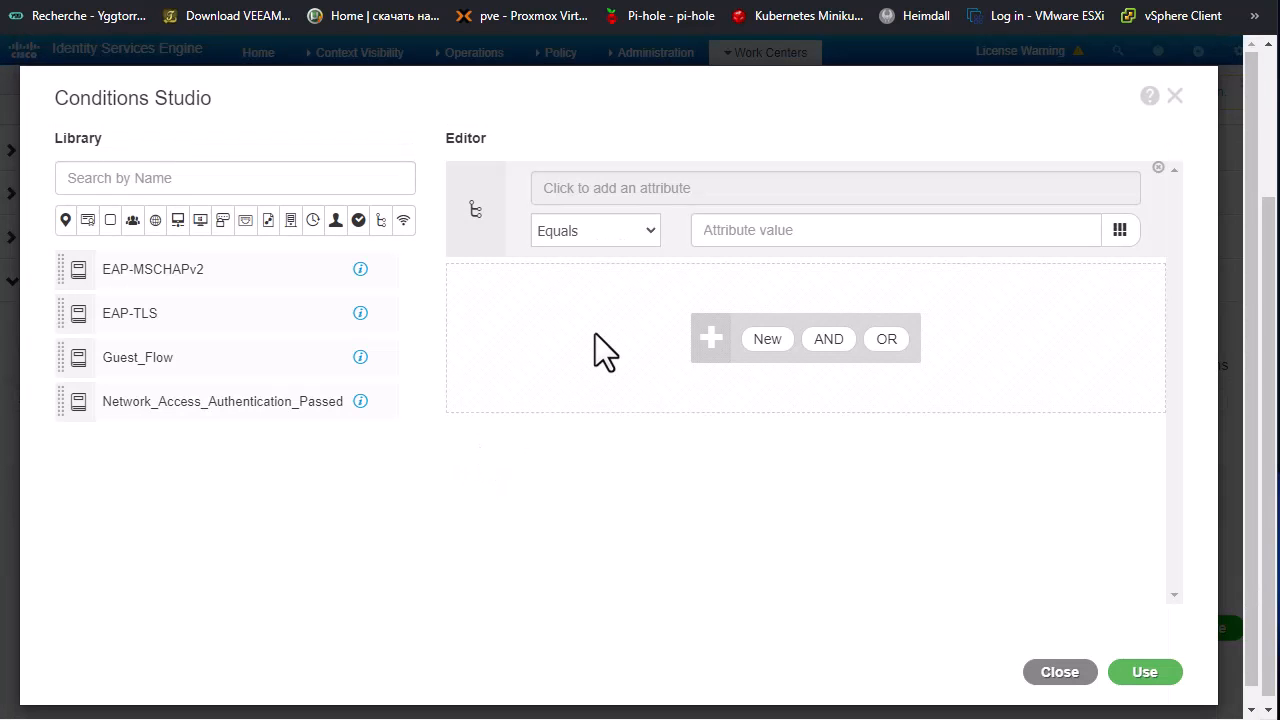
{"action": "left_click", "coordinate": [607, 196]}
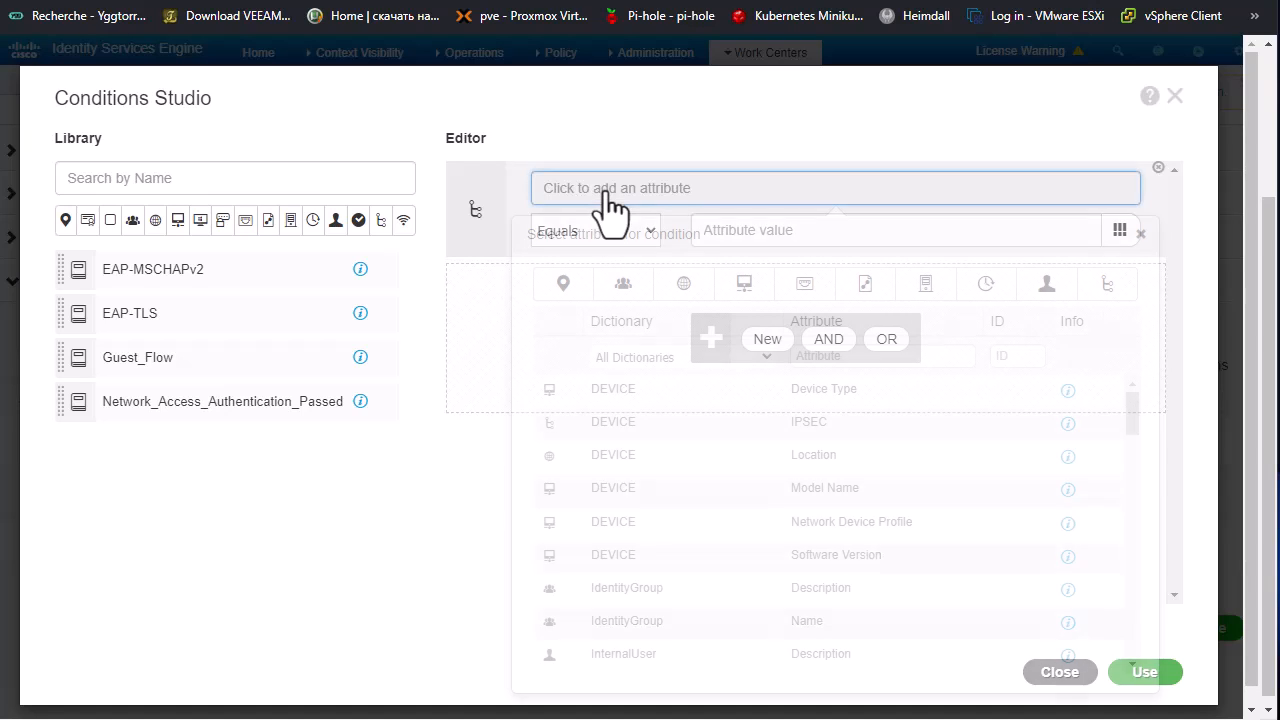
{"action": "left_click", "coordinate": [625, 287]}
{"action": "left_click", "coordinate": [672, 438]}
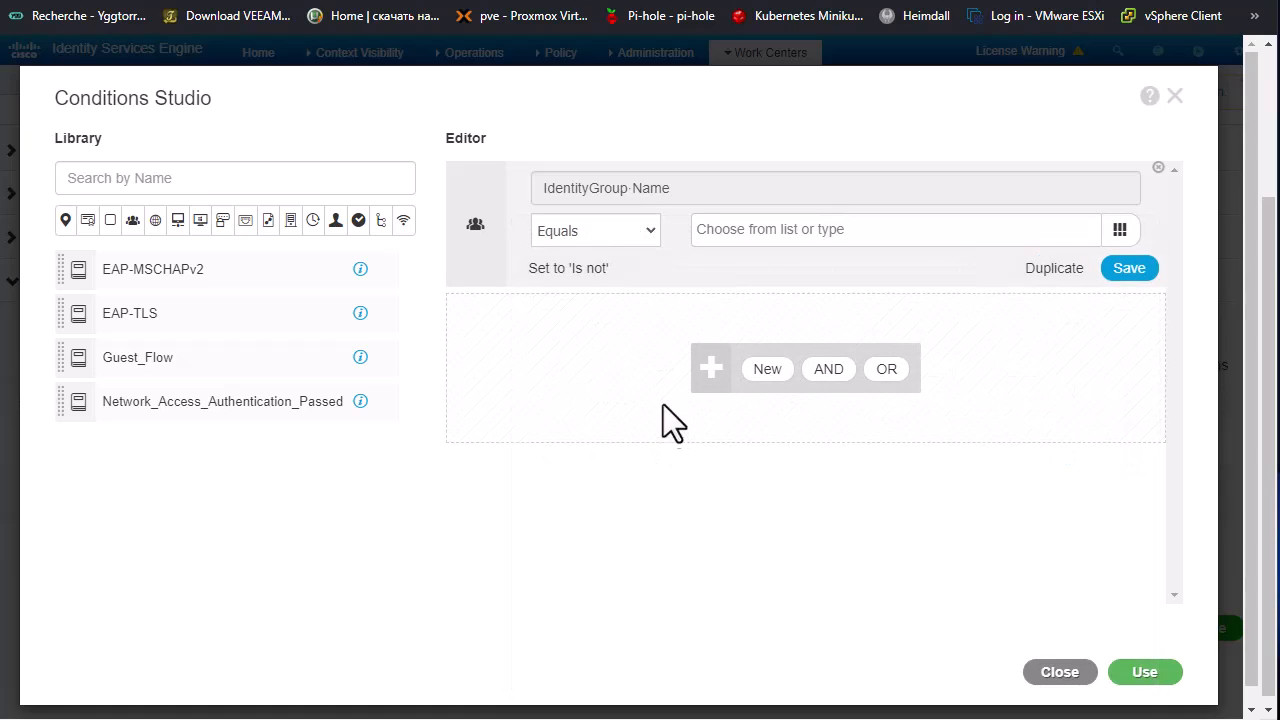
{"action": "left_click", "coordinate": [808, 229]}
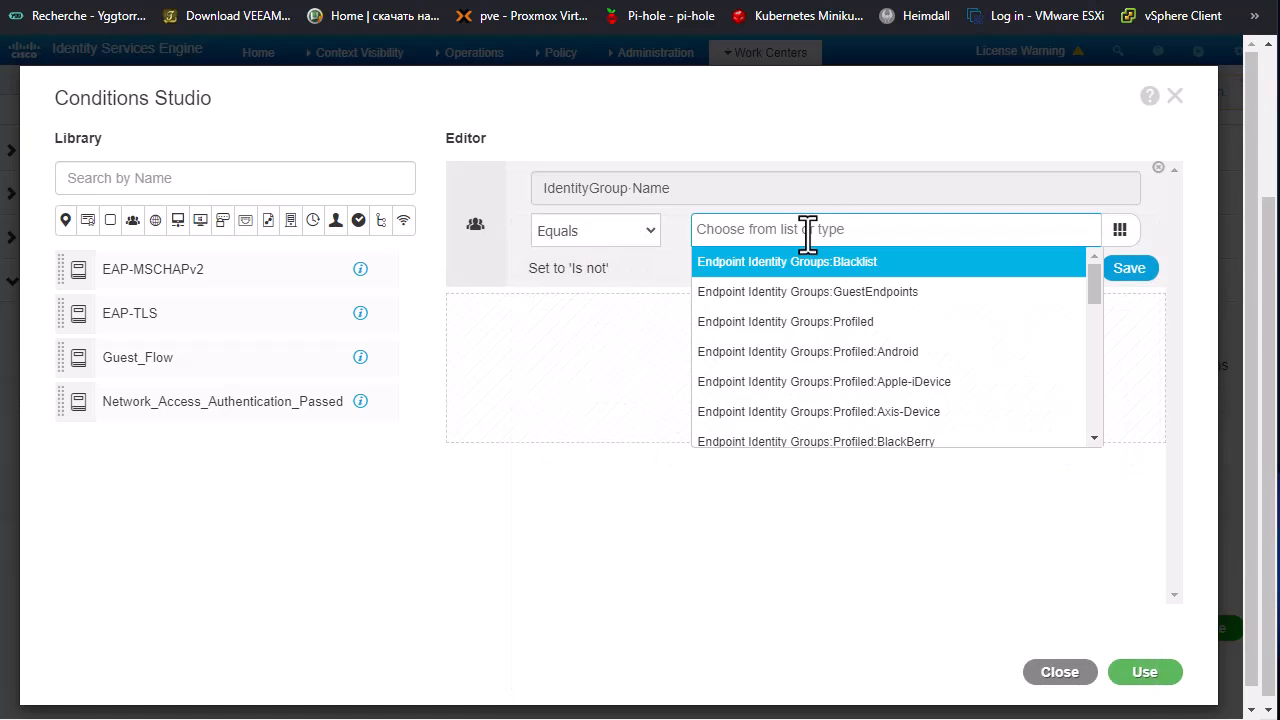
{"action": "type", "text": "ope"}
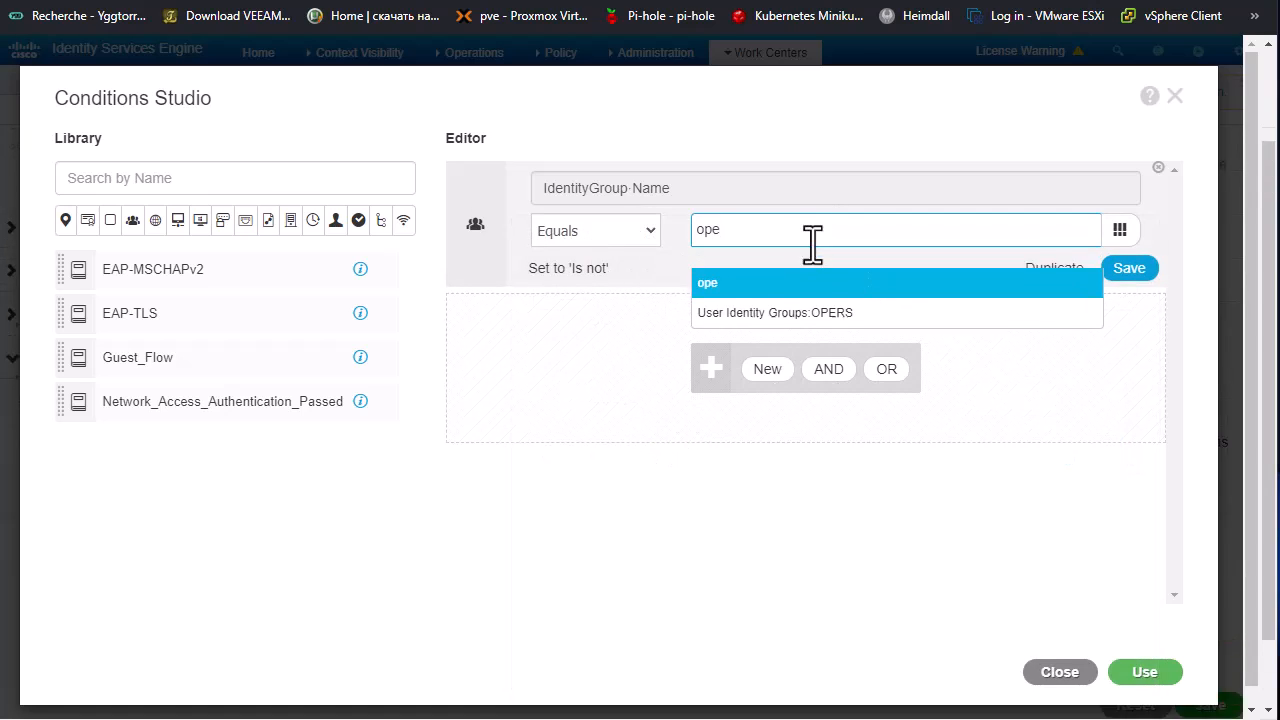
{"action": "left_click", "coordinate": [828, 292]}
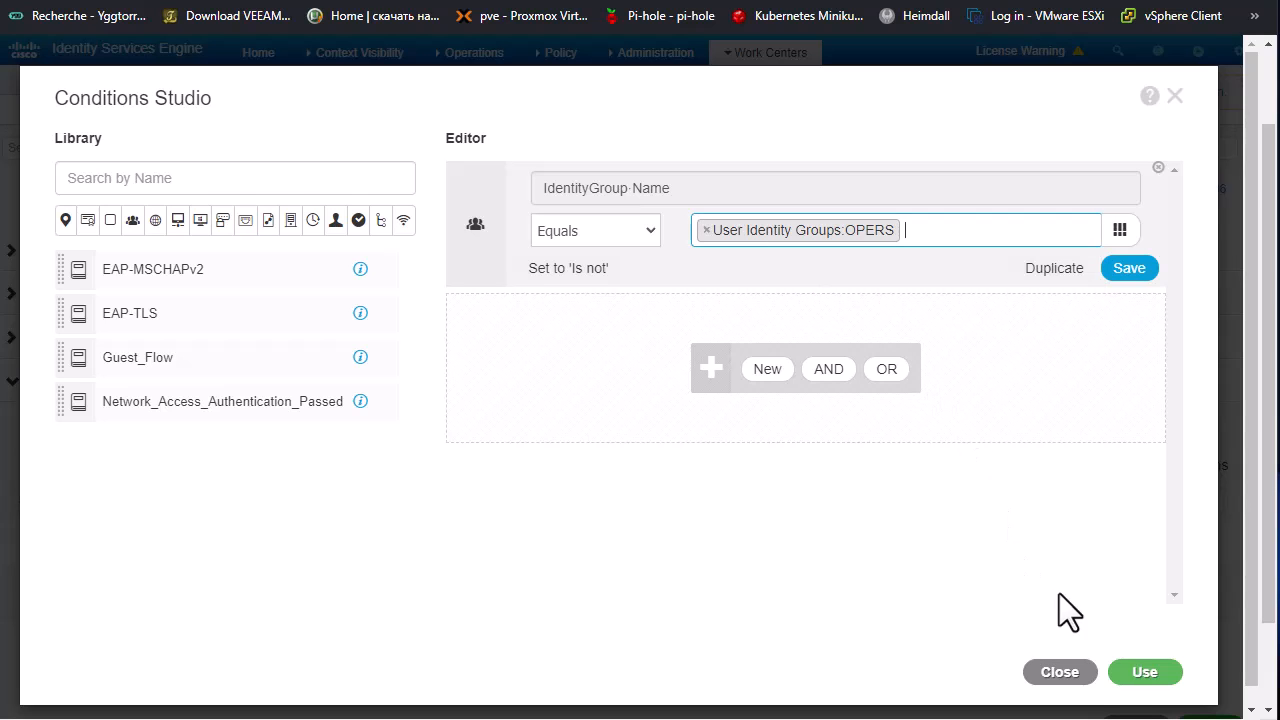
{"action": "left_click", "coordinate": [1143, 672]}
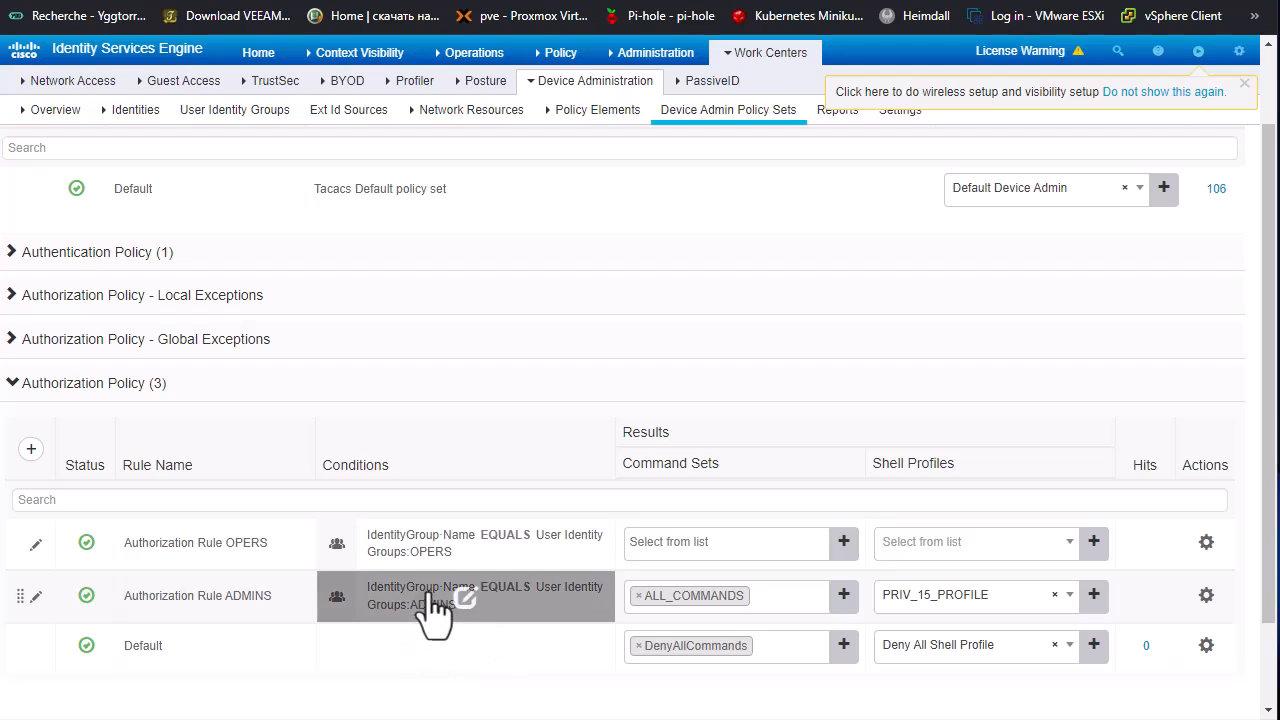
Step: Assign the SHOW_COMMANDS command set and PRIV_15_PROFILE shell profile to the OPERS rule, and save the policy set
{"action": "left_click", "coordinate": [814, 543]}
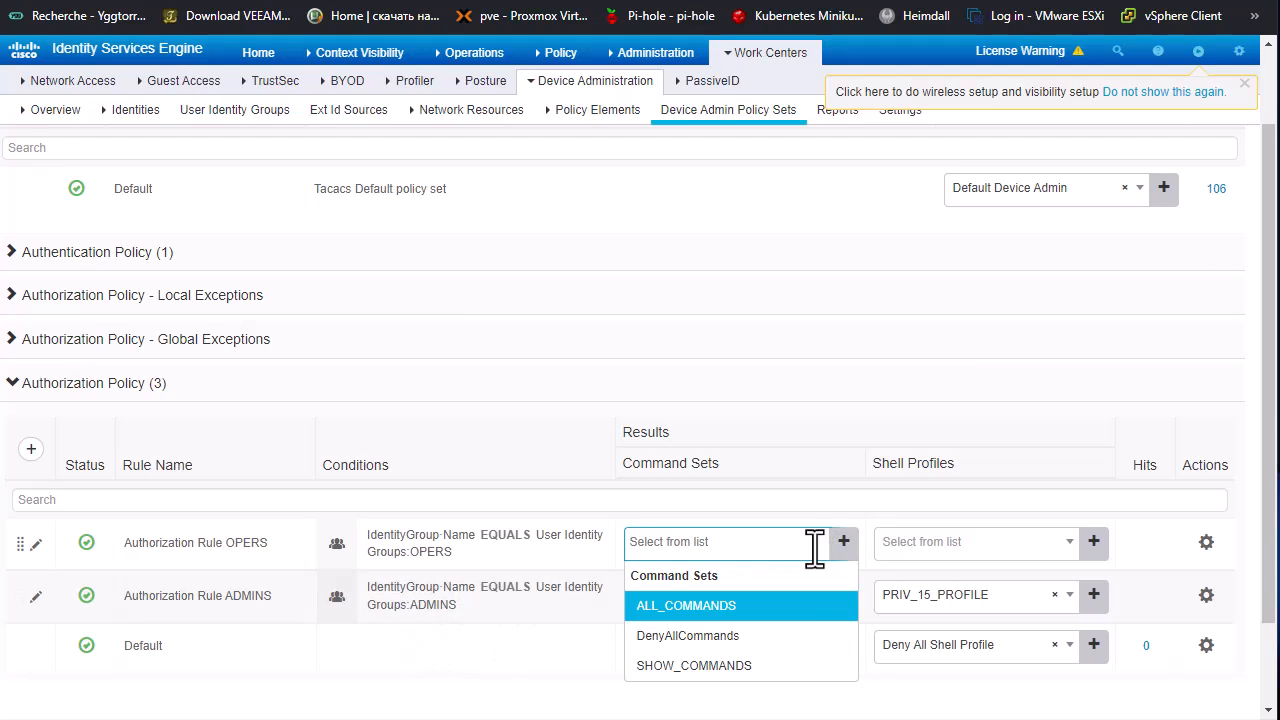
{"action": "left_click", "coordinate": [745, 666]}
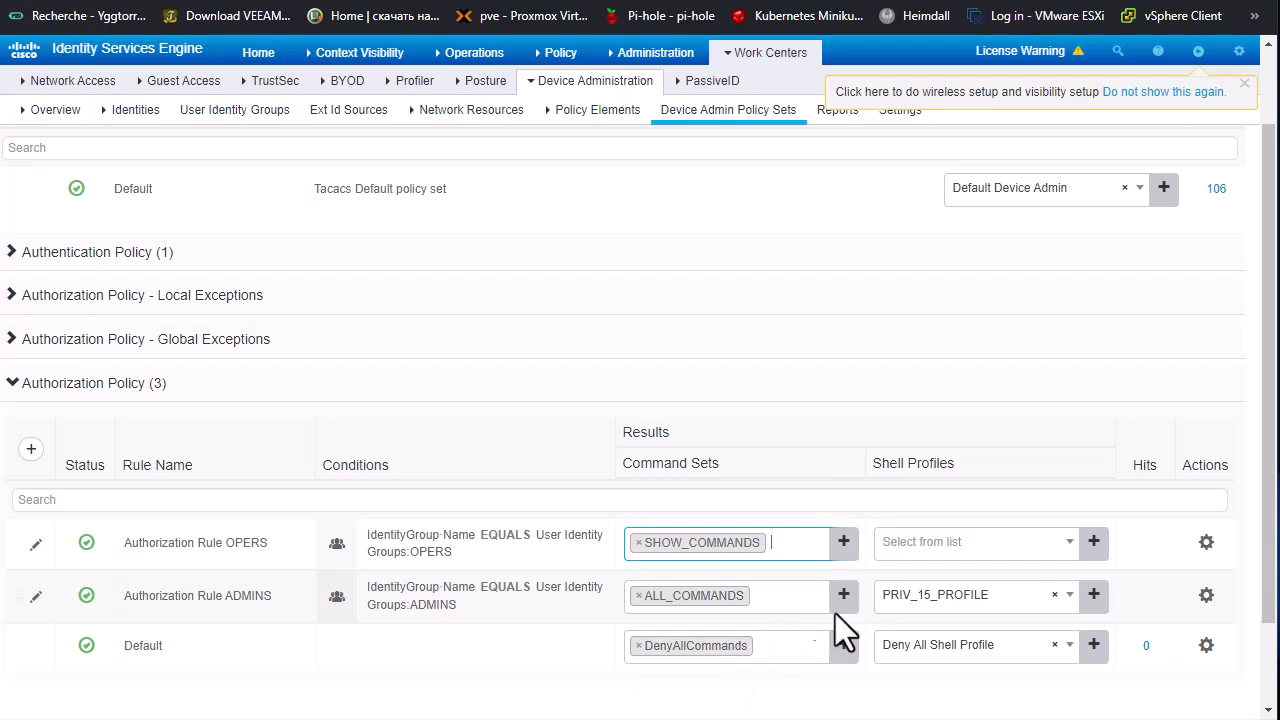
{"action": "left_click", "coordinate": [1020, 552]}
{"action": "left_click", "coordinate": [968, 456]}
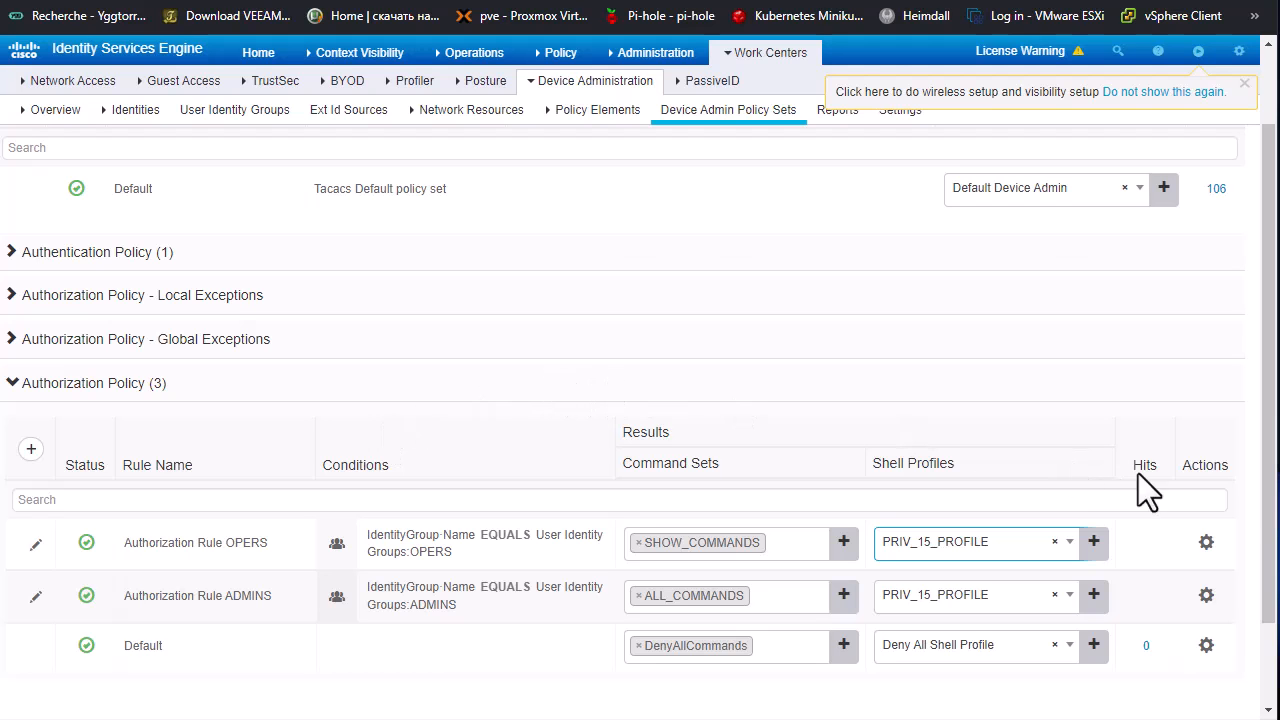
{"action": "scroll", "coordinate": [1200, 560], "scroll_direction": "down", "scroll_amount": 2}
{"action": "left_click", "coordinate": [1210, 626]}
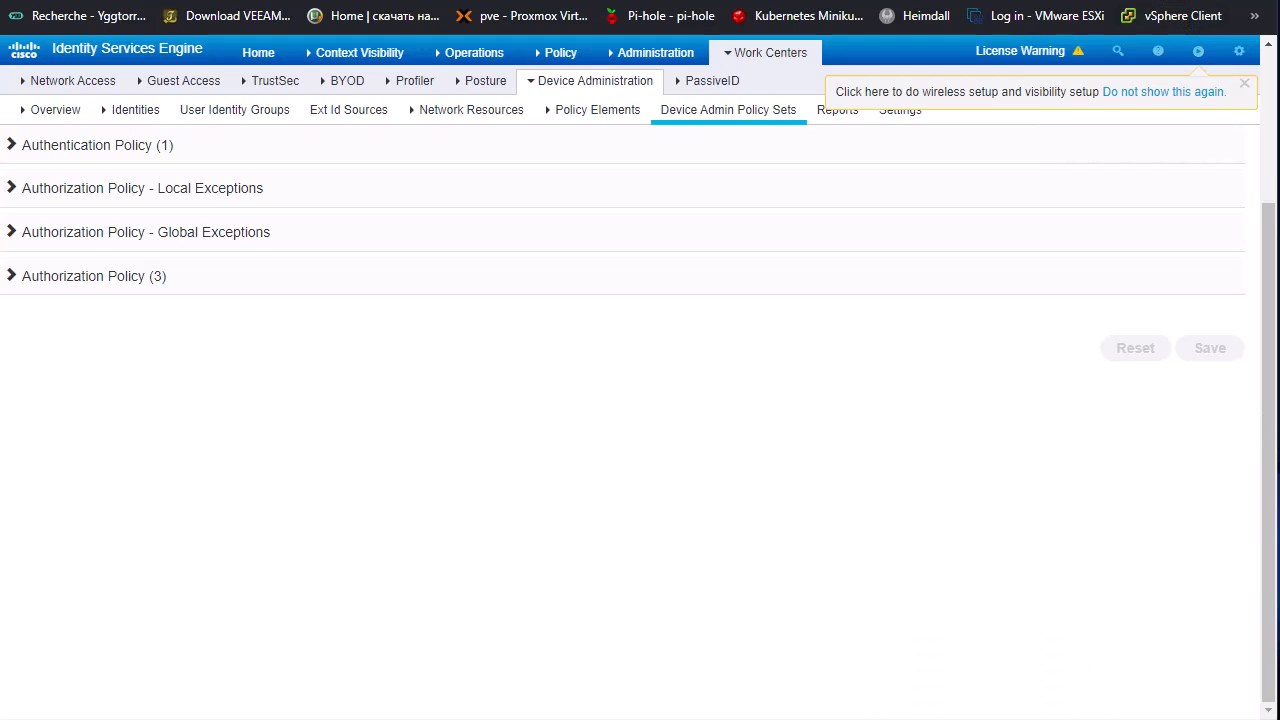
Step: Switch to Cisco ASDM and add an AAA server group named TACACS that uses the TACACS+ protocol
{"action": "left_click", "coordinate": [1034, 718]}
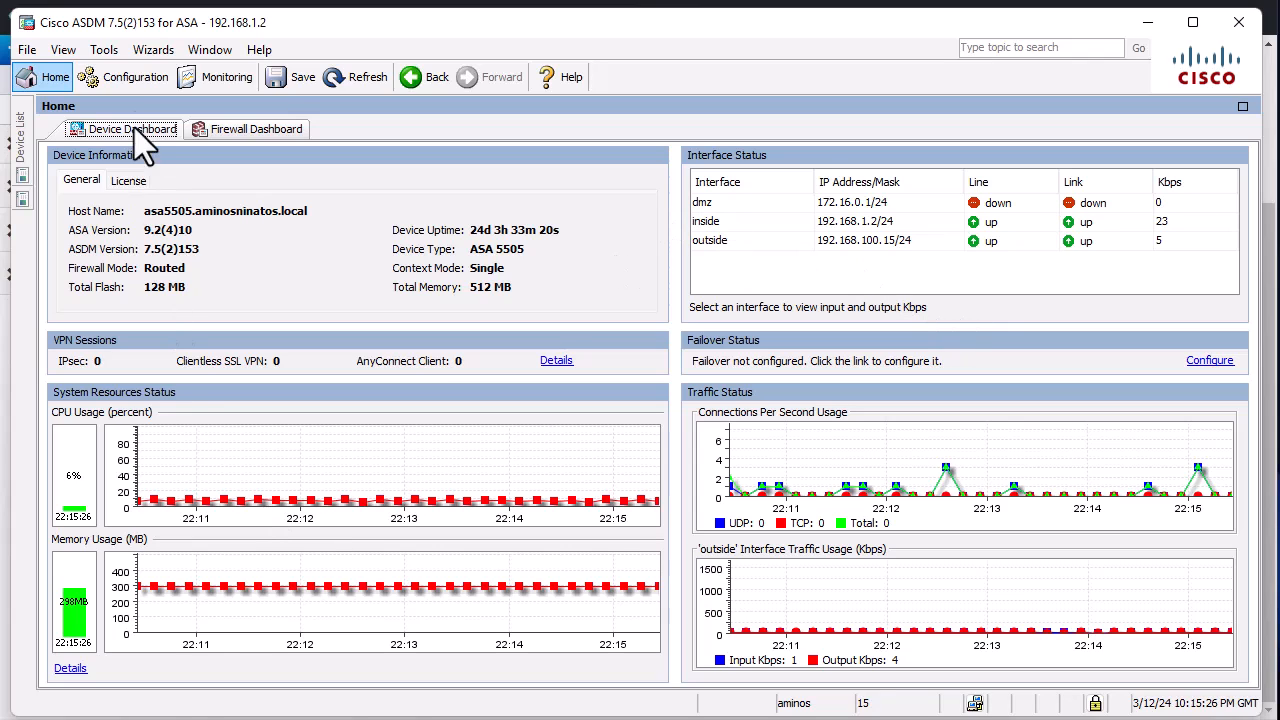
{"action": "left_click", "coordinate": [129, 77]}
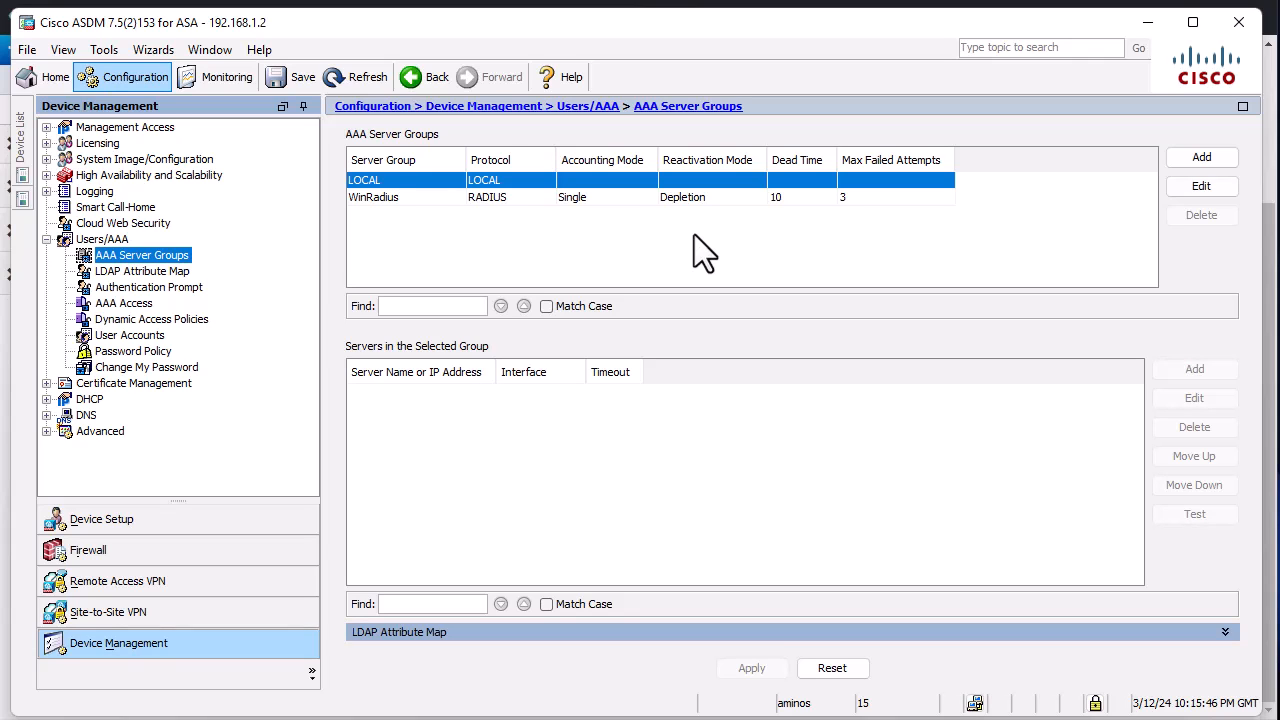
{"action": "left_click", "coordinate": [1189, 161]}
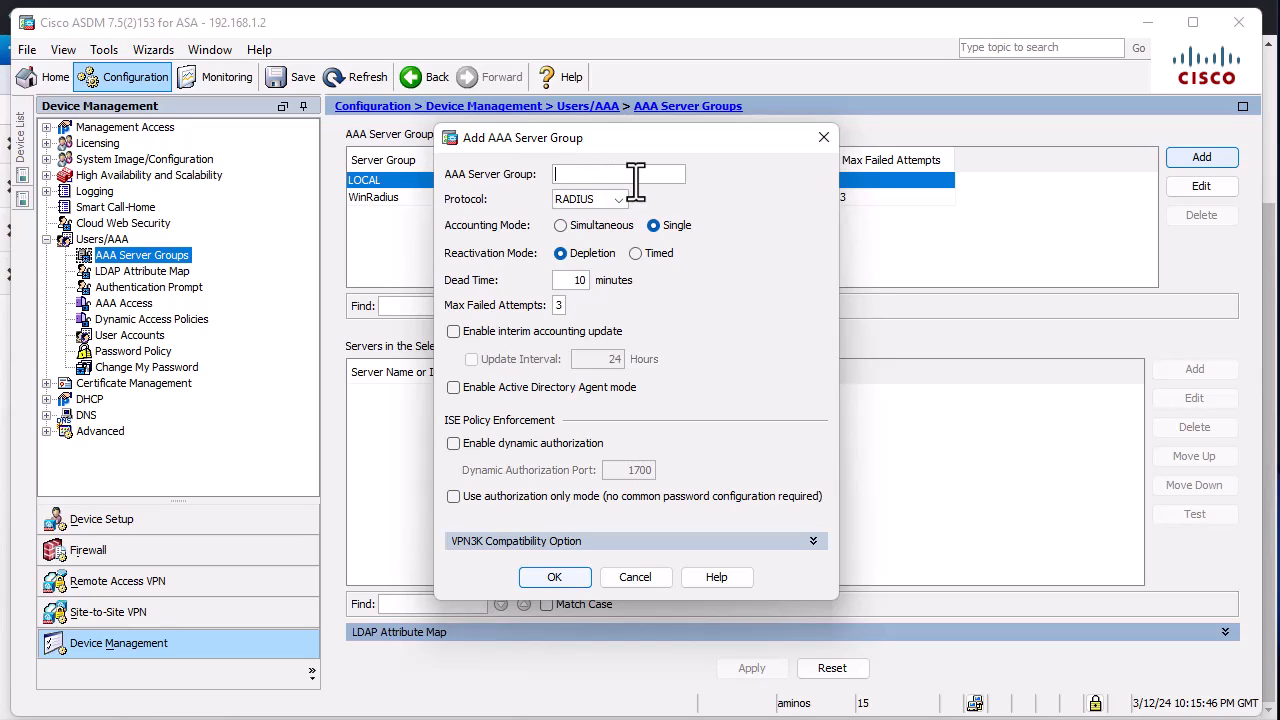
{"action": "type", "text": "TACACS"}
{"action": "left_click", "coordinate": [618, 201]}
{"action": "left_click", "coordinate": [604, 231]}
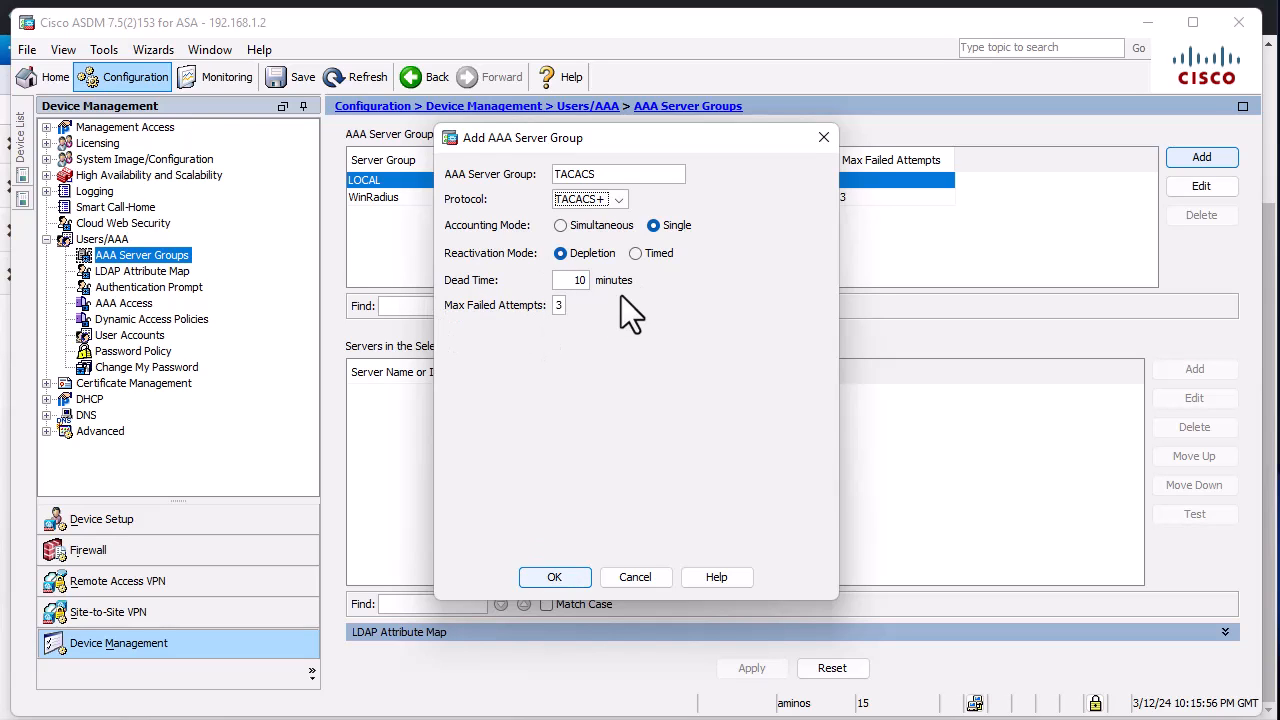
{"action": "left_click", "coordinate": [554, 578]}
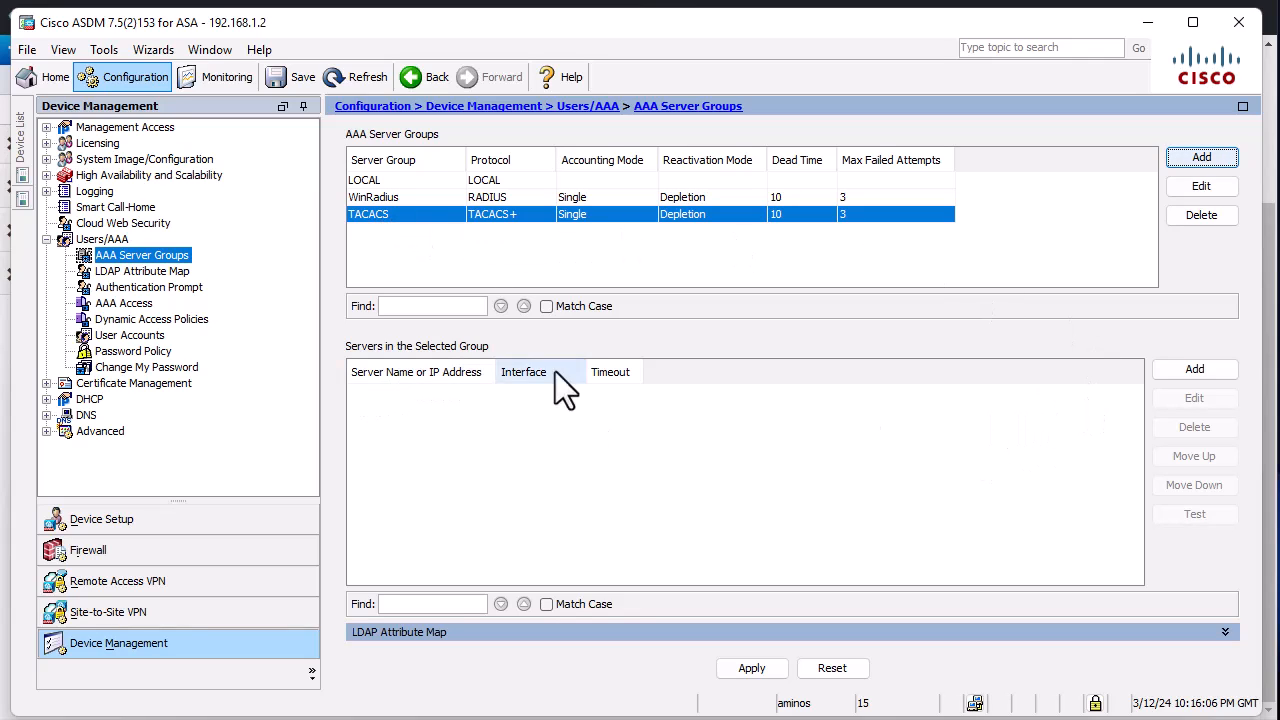
Step: Start a new server entry in the TACACS group on the inside interface with IP address 192.168.1.129
{"action": "left_click", "coordinate": [1179, 370]}
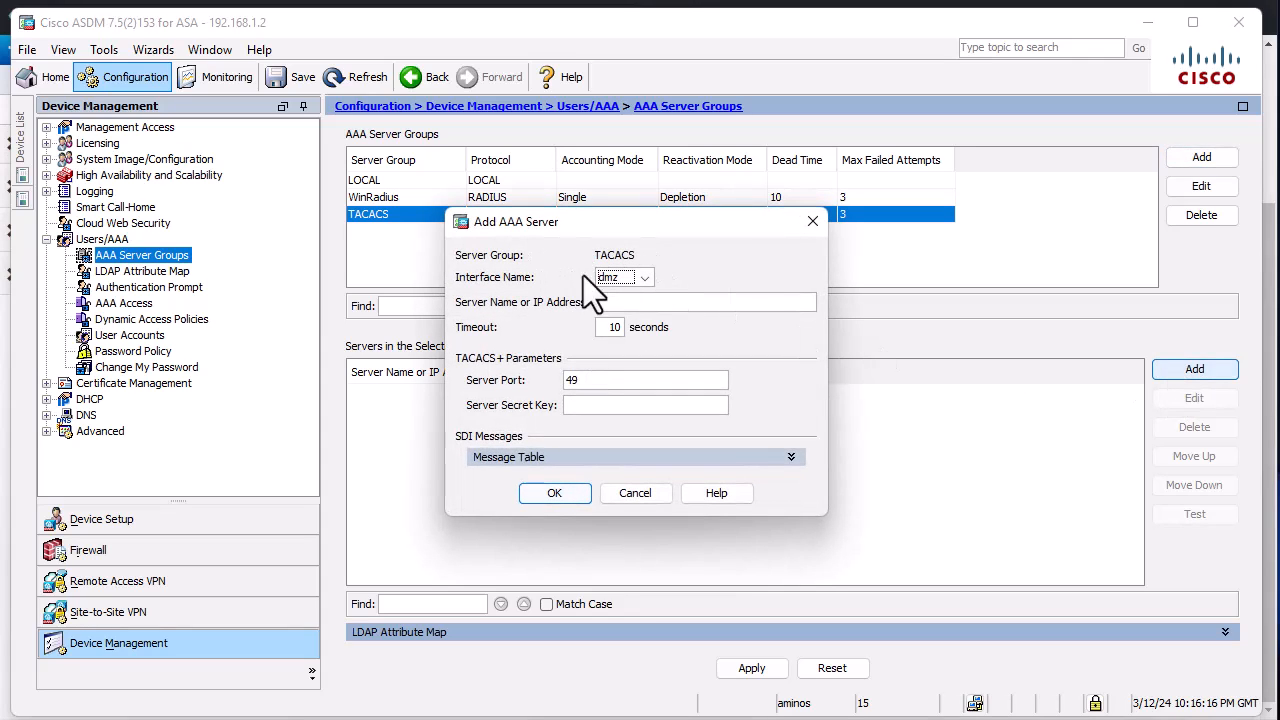
{"action": "left_click", "coordinate": [645, 279]}
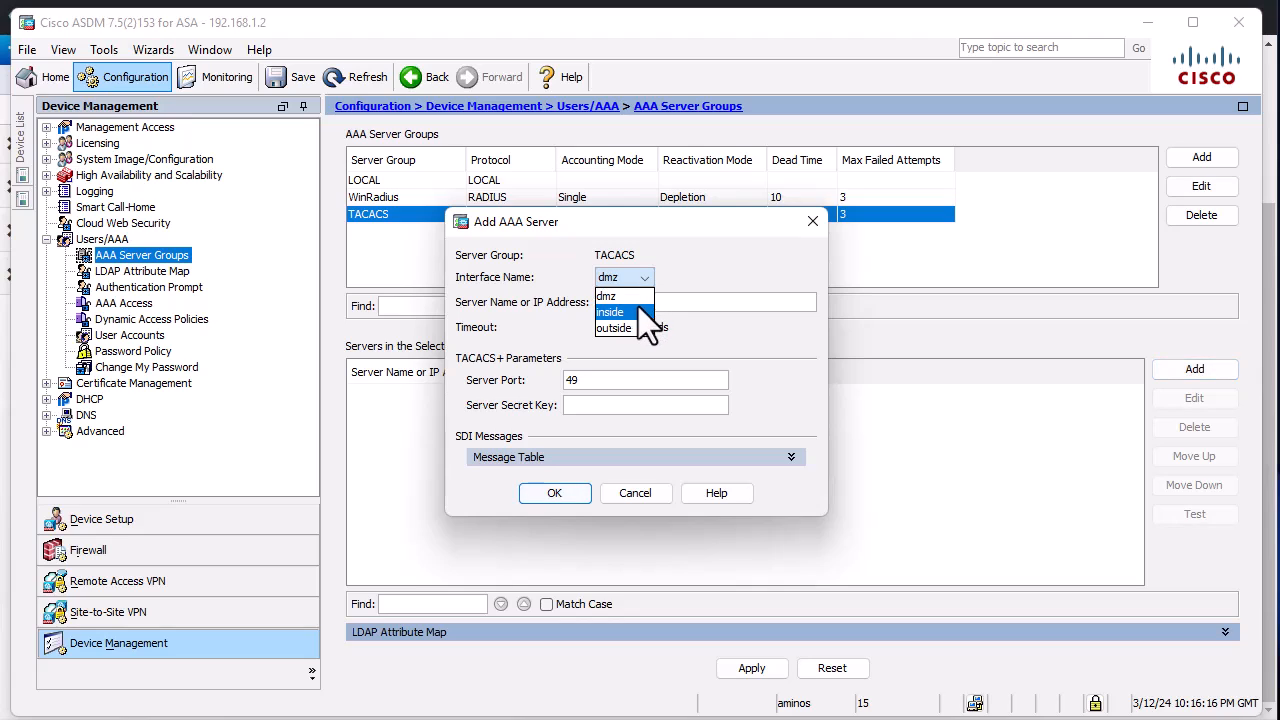
{"action": "left_click", "coordinate": [635, 312]}
{"action": "left_click", "coordinate": [628, 301]}
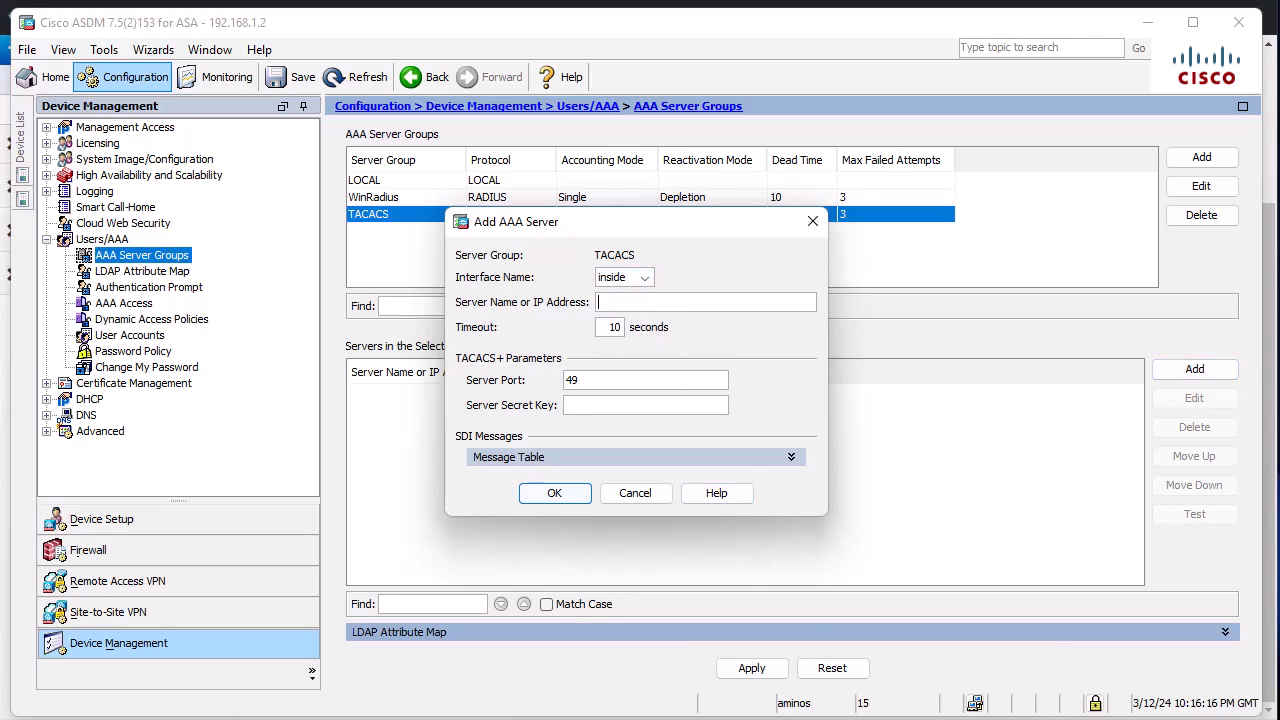
{"action": "left_click", "coordinate": [813, 719]}
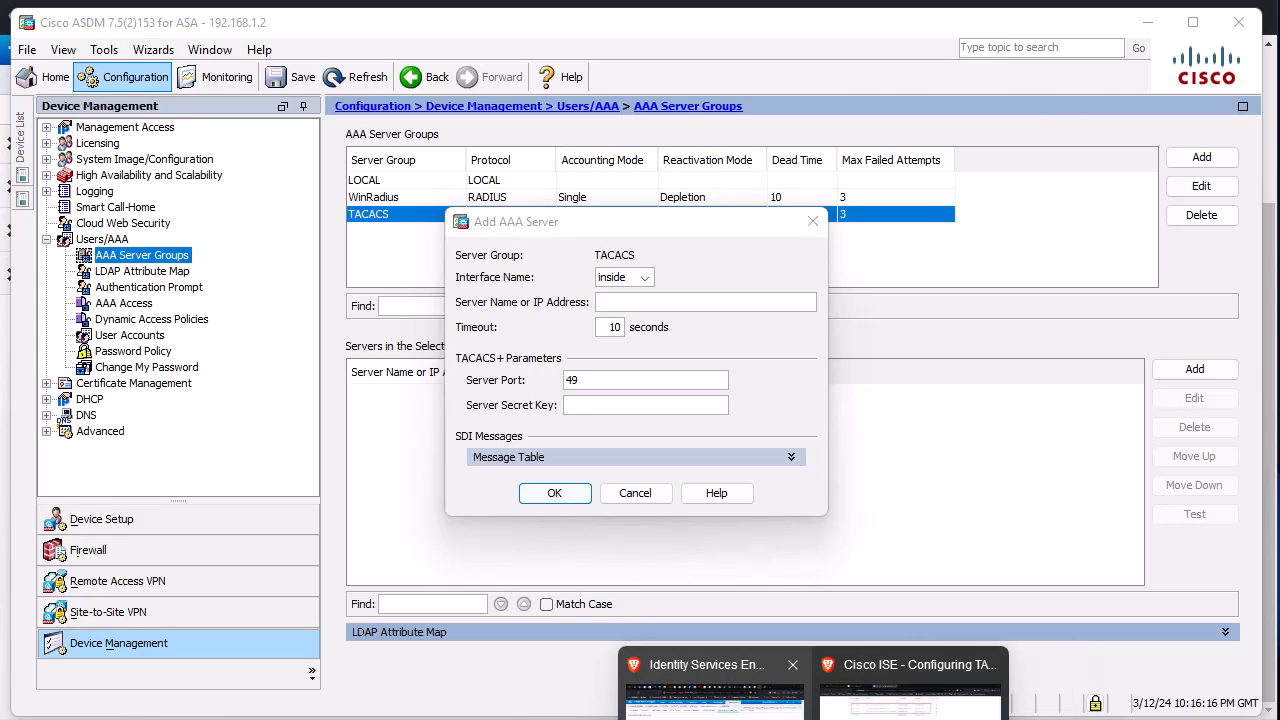
{"action": "left_click", "coordinate": [714, 690]}
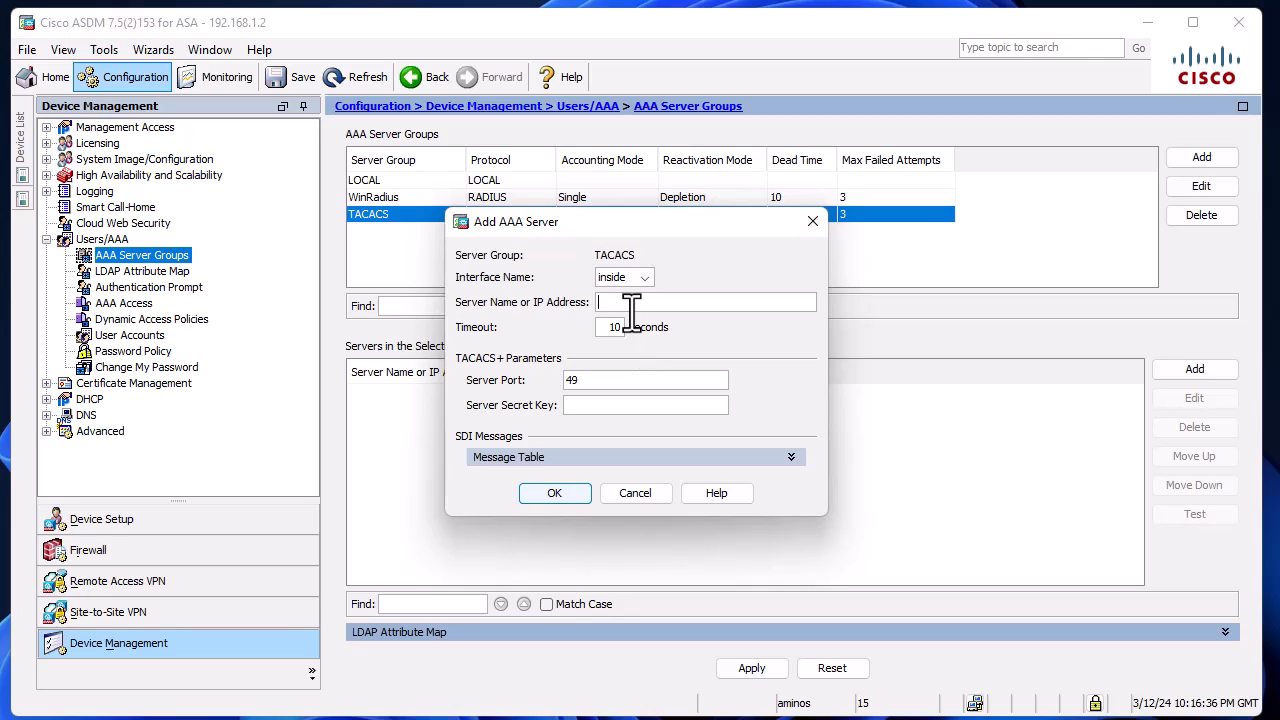
{"action": "type", "text": "192.168.129"}
{"action": "key", "text": "BackSpace"}
{"action": "type", "text": "8.1."}
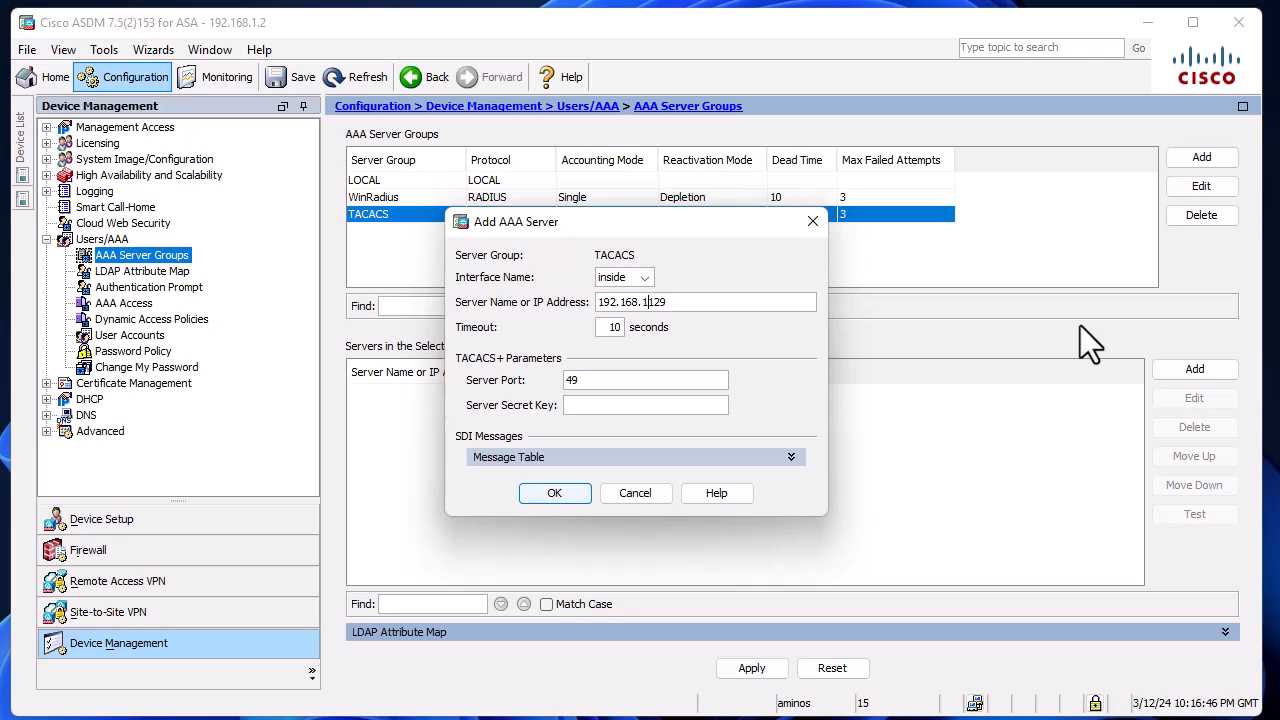
Step: Enter the server secret key for the new TACACS+ server and confirm adding it to the group
{"action": "left_click", "coordinate": [596, 402]}
{"action": "type", "text": "••••••••"}
{"action": "left_click", "coordinate": [538, 487]}
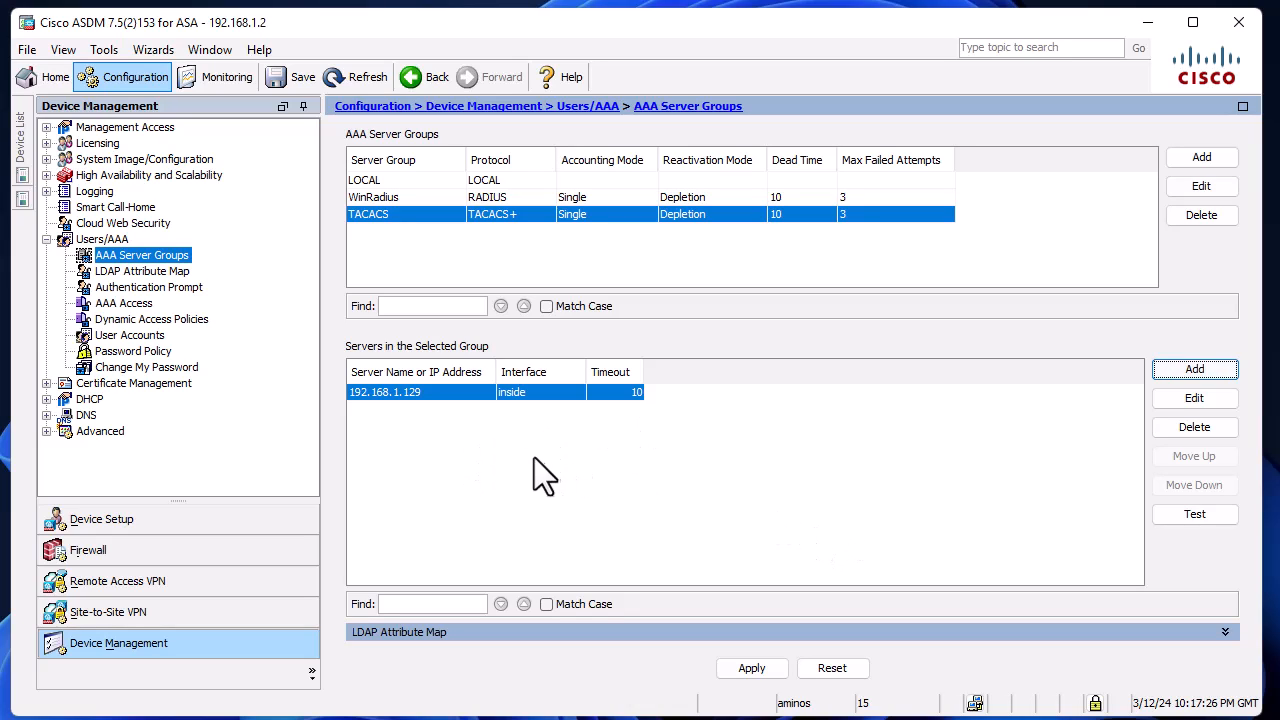
Step: Send the AAA server changes to the ASA, authenticating with the account password, and save the running configuration to flash
{"action": "left_click", "coordinate": [1180, 514]}
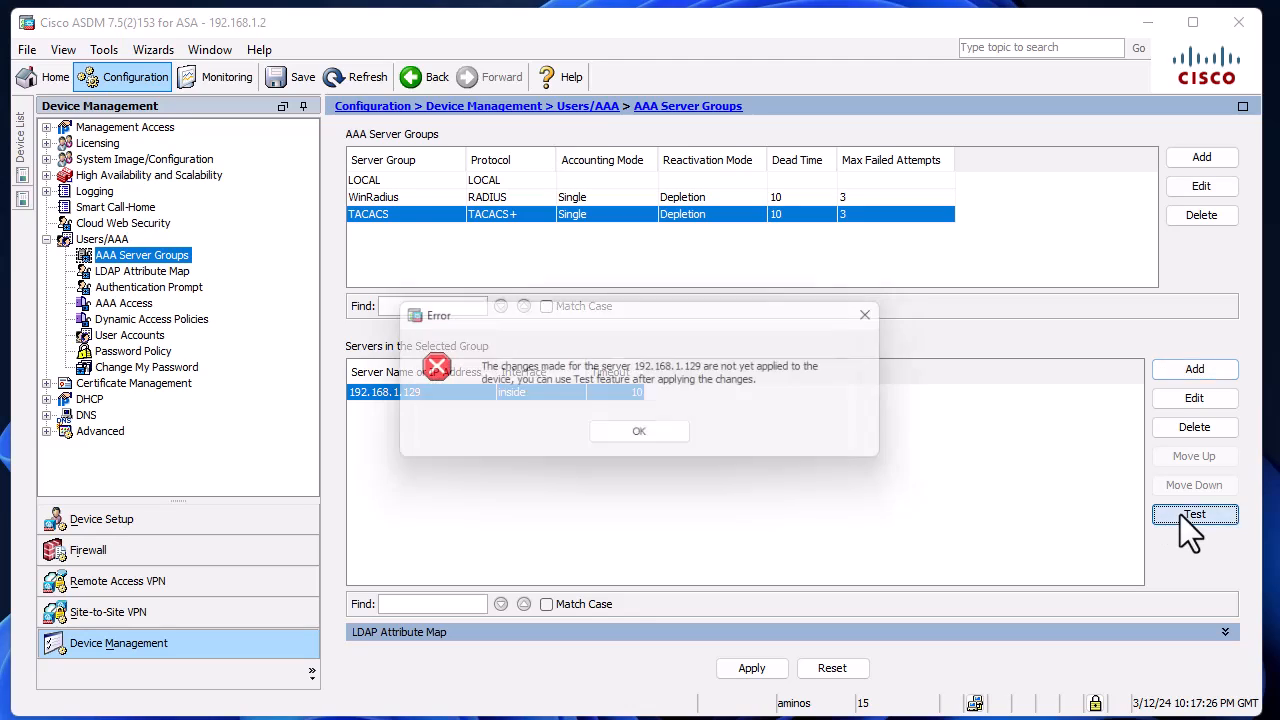
{"action": "left_click", "coordinate": [660, 439]}
{"action": "left_click", "coordinate": [752, 670]}
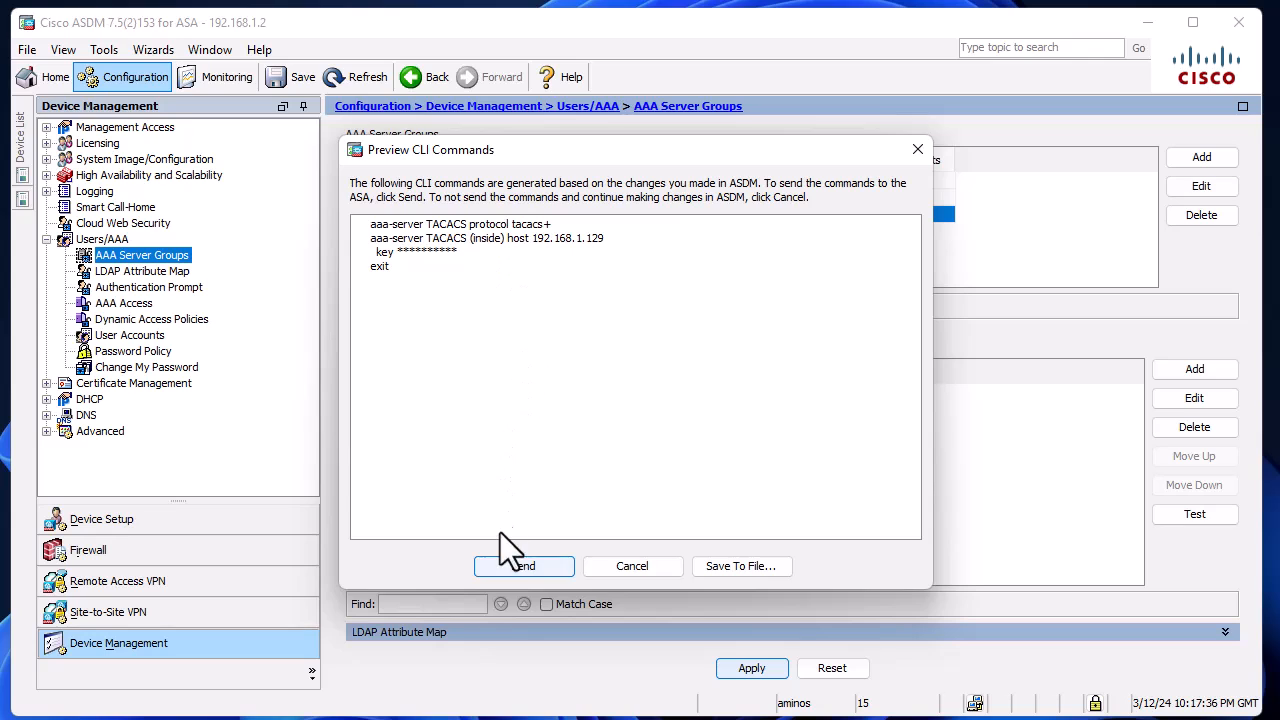
{"action": "left_click", "coordinate": [512, 566]}
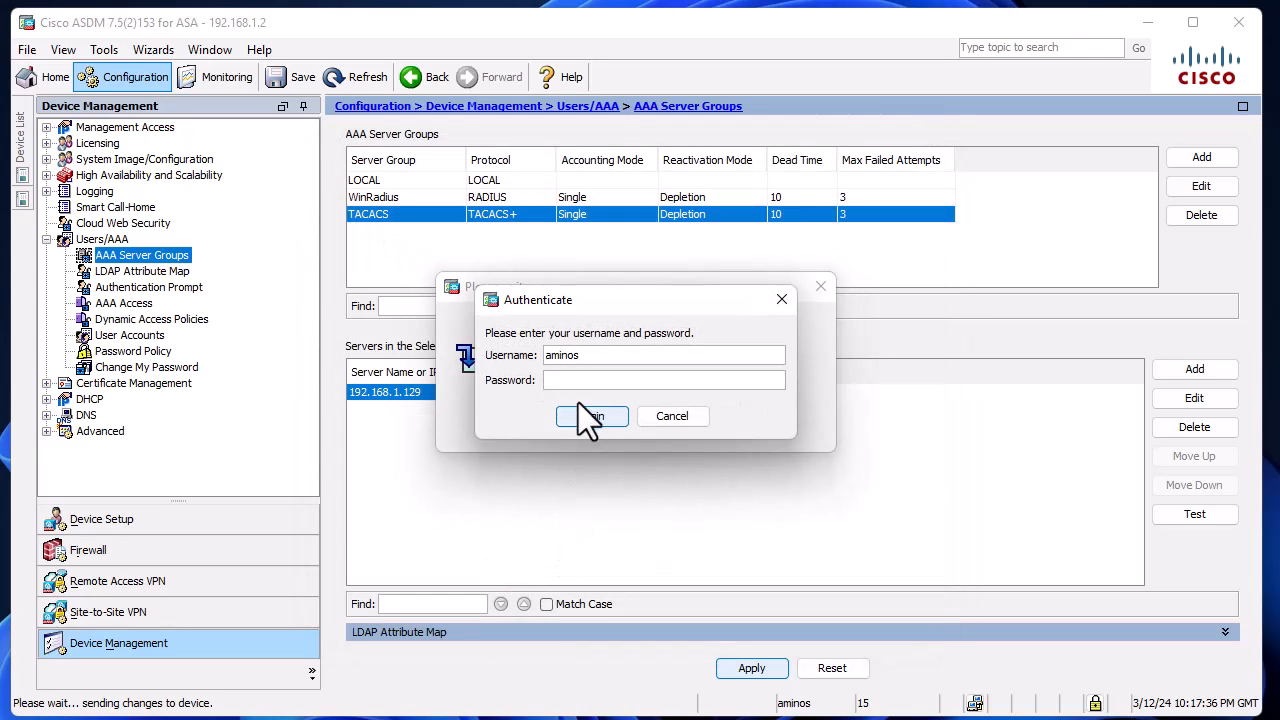
{"action": "type", "text": "********"}
{"action": "left_click", "coordinate": [585, 418]}
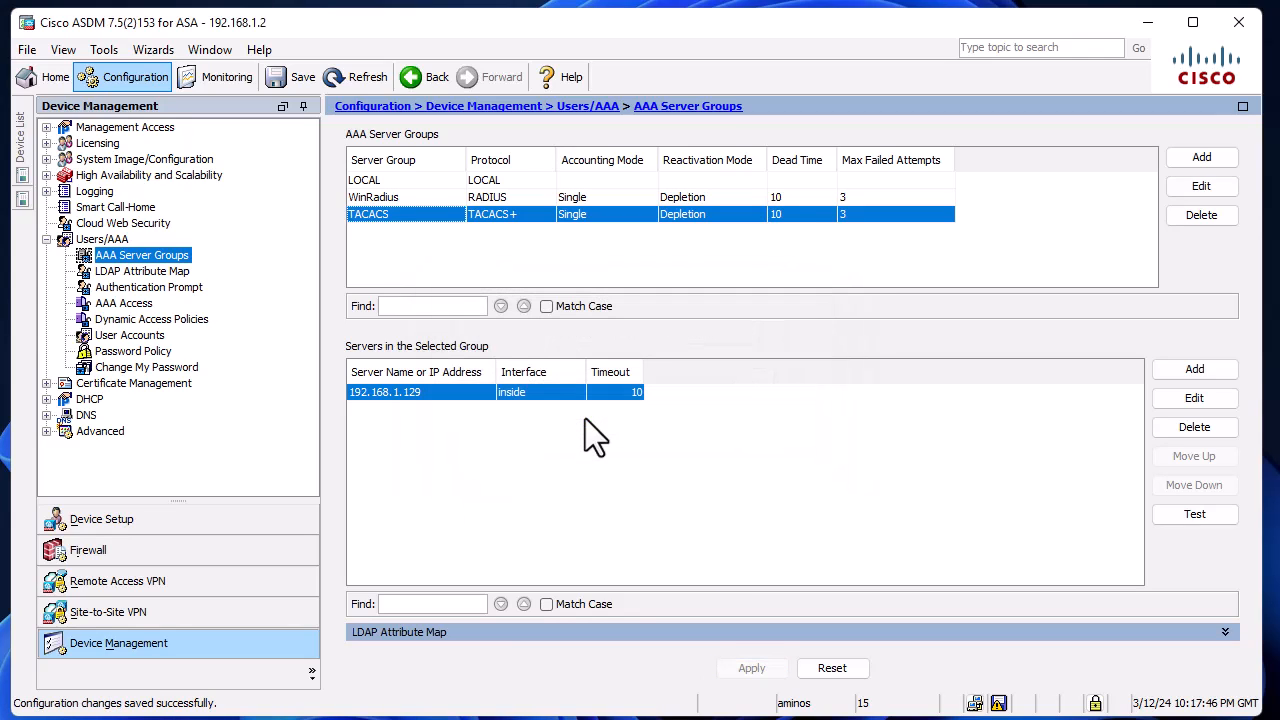
{"action": "left_click", "coordinate": [277, 72]}
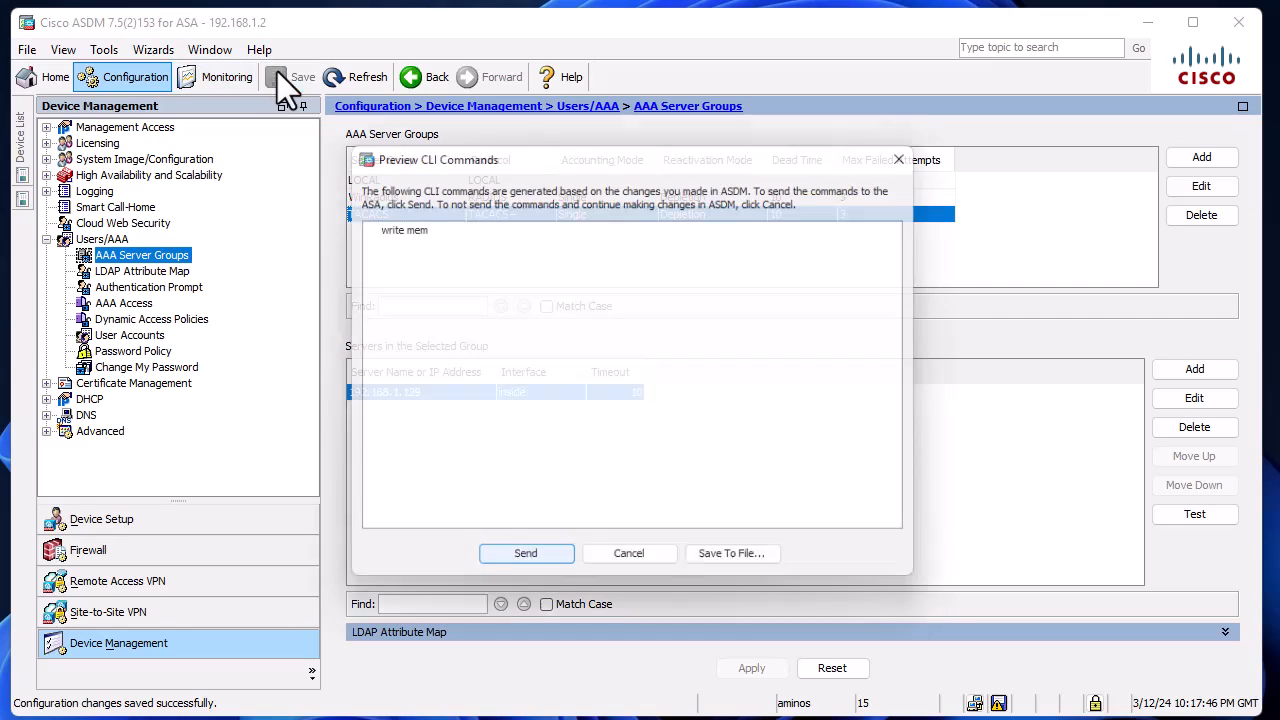
{"action": "left_click", "coordinate": [522, 565]}
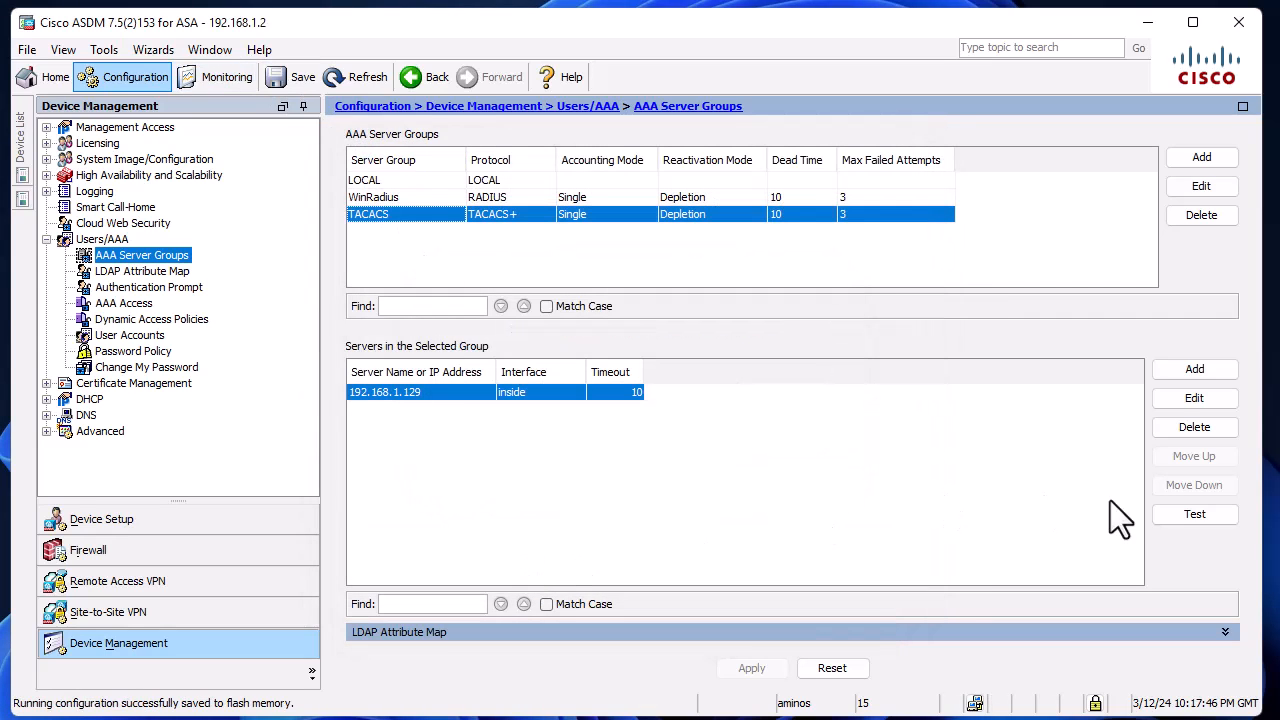
Step: Test authentication against server 192.168.1.129 with username admin01 and the account password
{"action": "left_click", "coordinate": [1187, 513]}
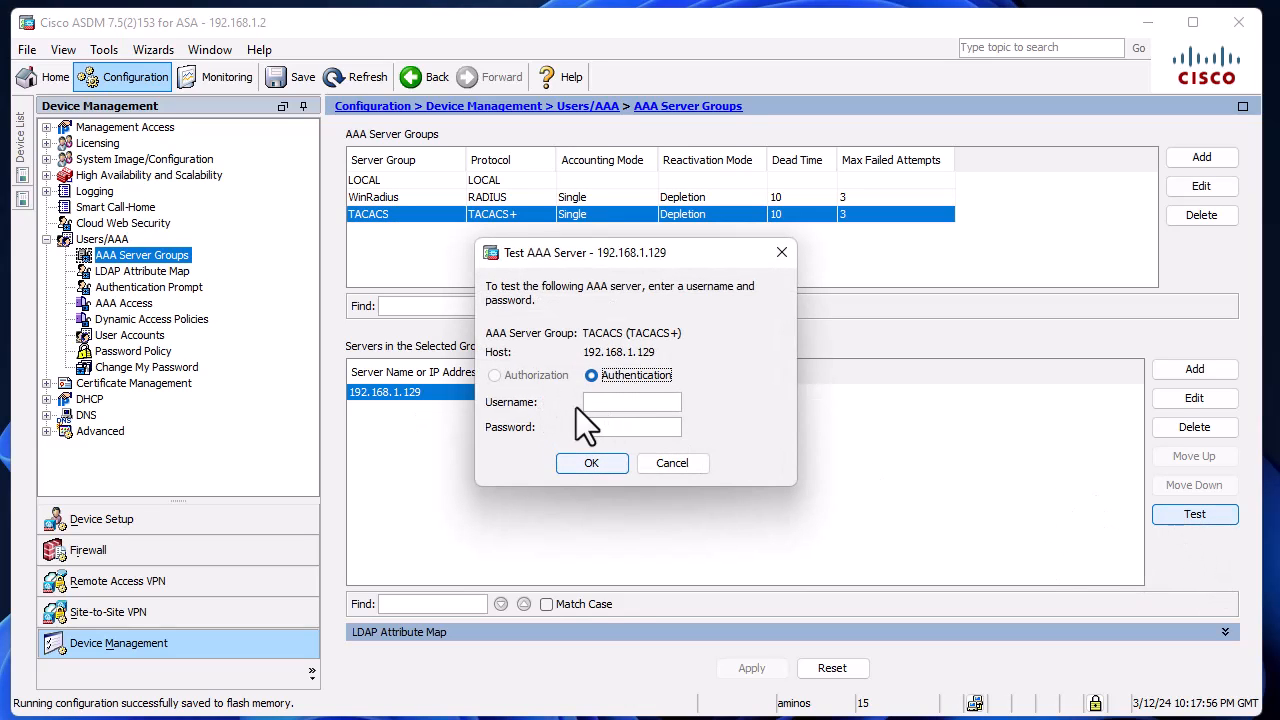
{"action": "left_click", "coordinate": [633, 401]}
{"action": "type", "text": "admin"}
{"action": "type", "text": "01"}
{"action": "type", "text": "*******"}
{"action": "left_click", "coordinate": [603, 458]}
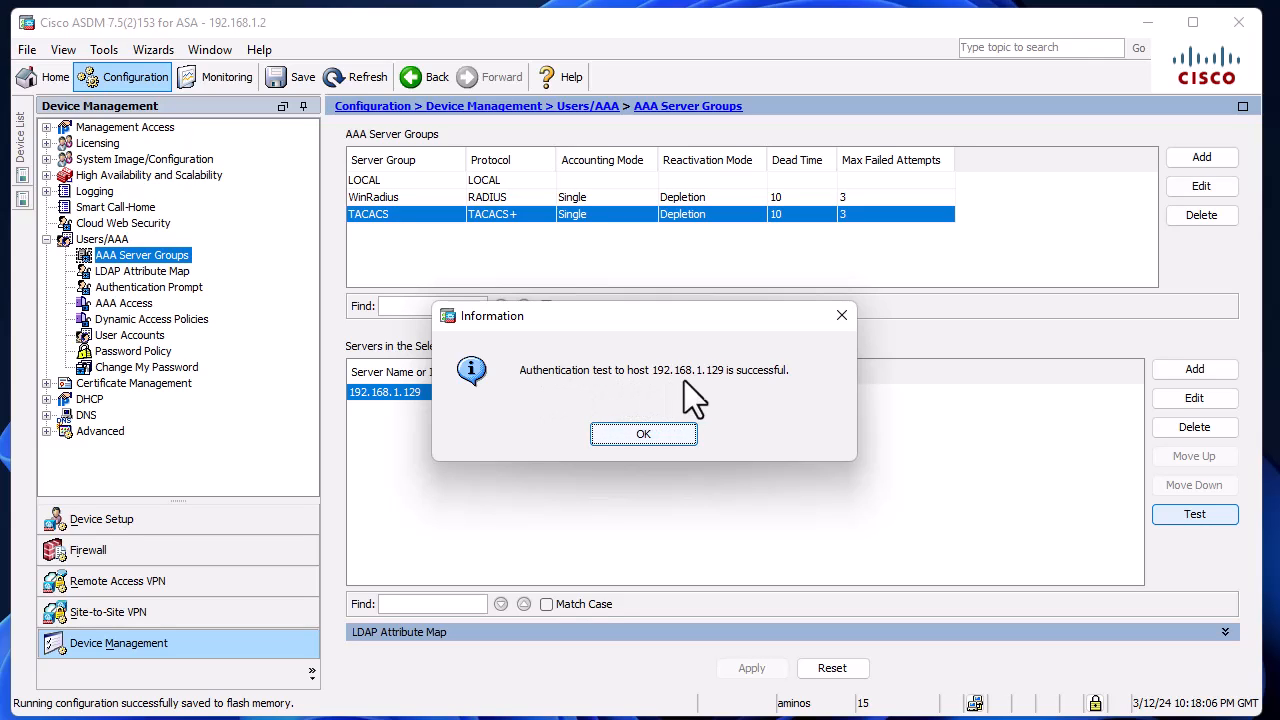
{"action": "left_click", "coordinate": [638, 436]}
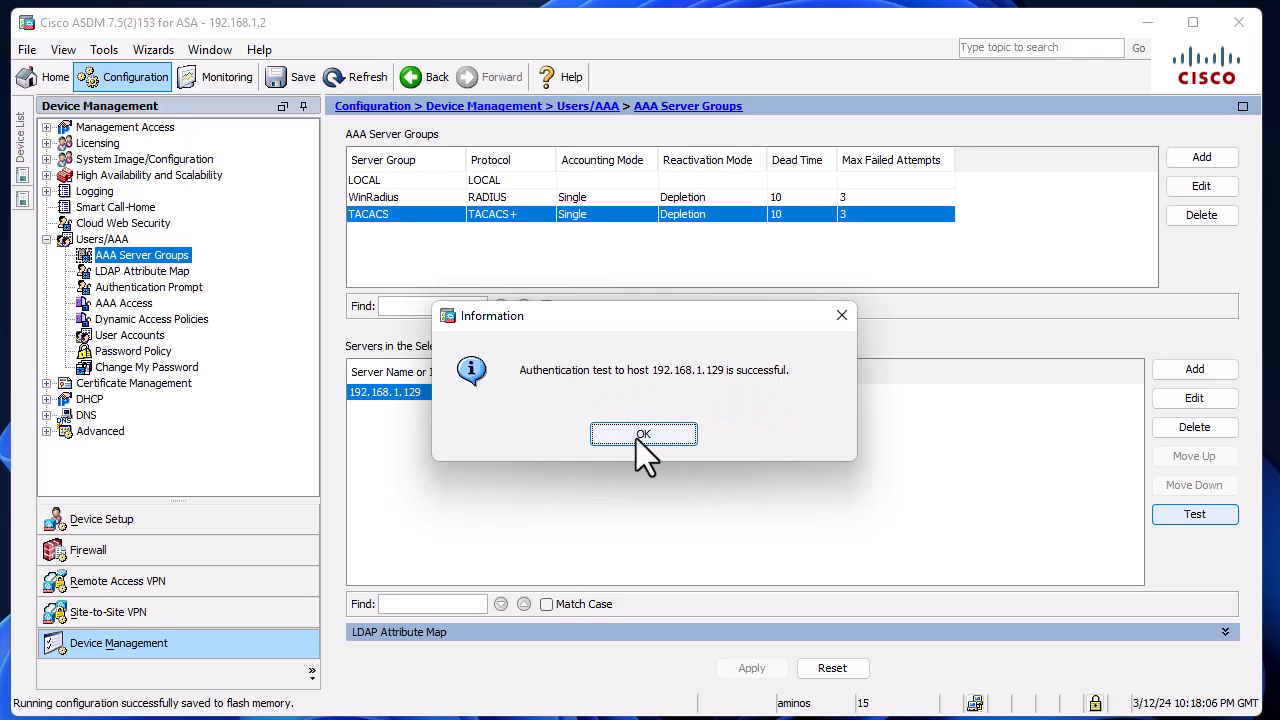
Step: Test authentication against server 192.168.1.129 with username oper01 and the account password
{"action": "left_click", "coordinate": [1202, 513]}
{"action": "type", "text": "oper01"}
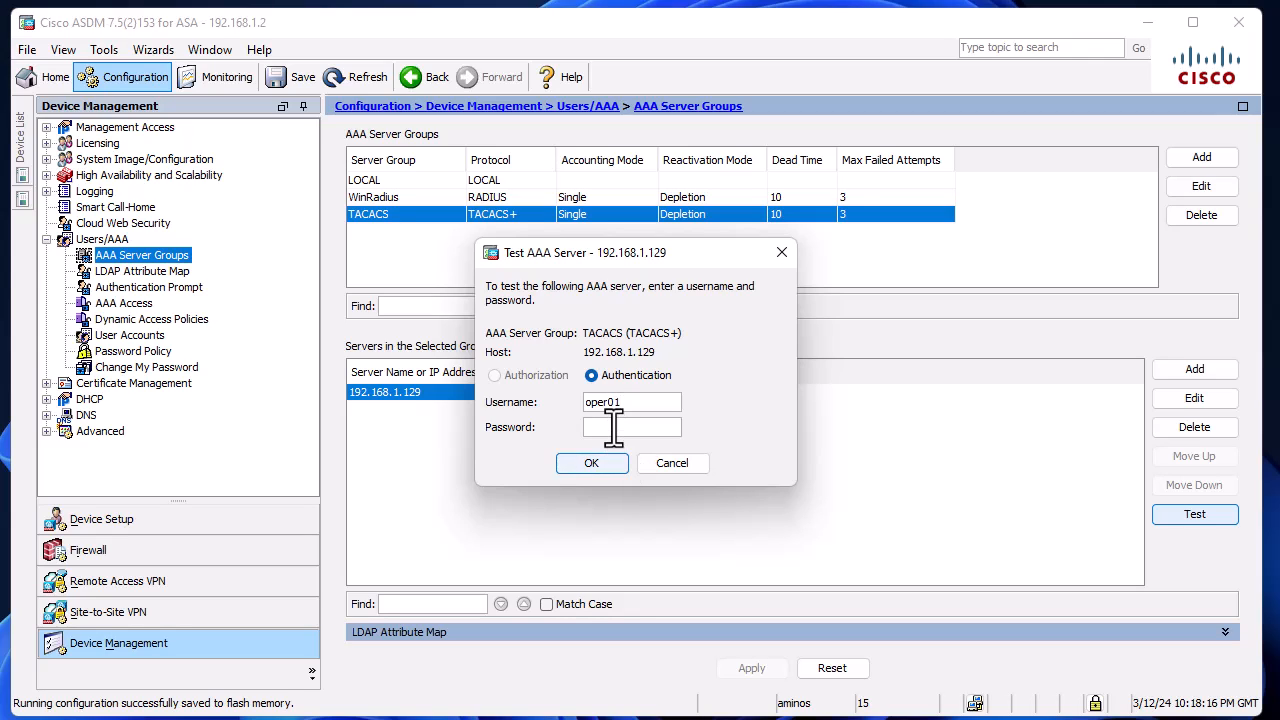
{"action": "type", "text": "********"}
{"action": "left_click", "coordinate": [610, 470]}
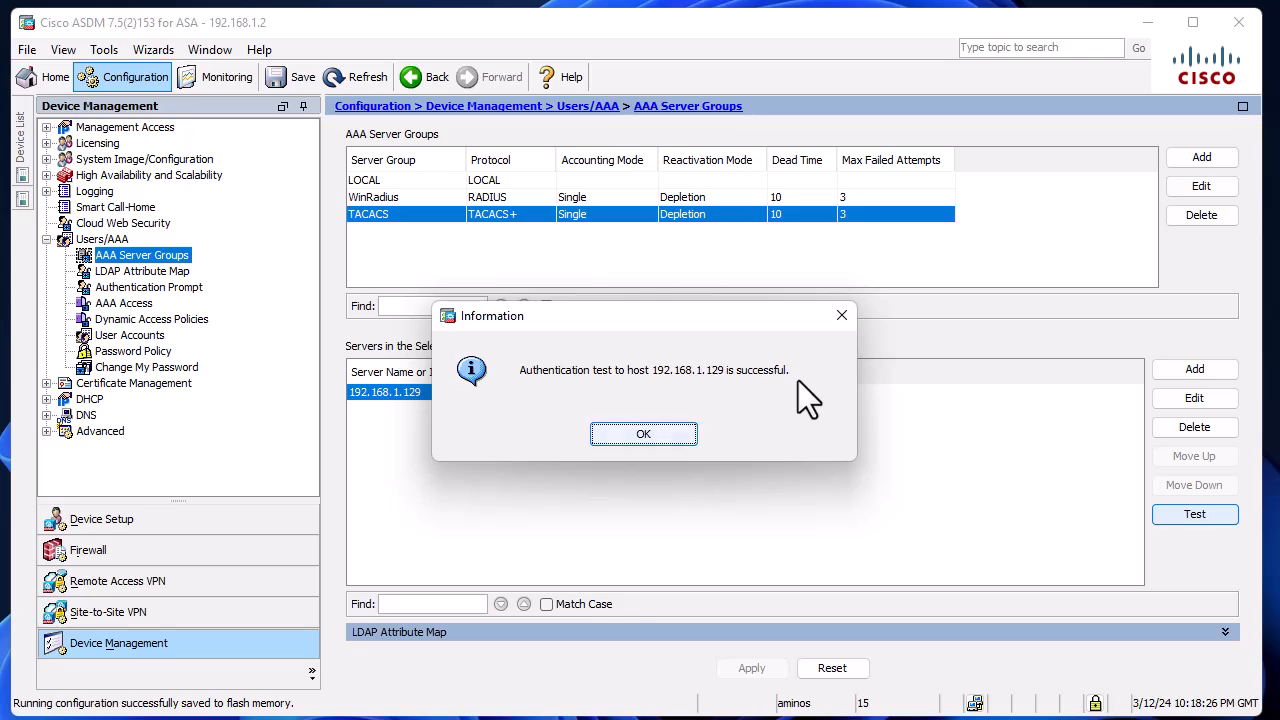
{"action": "left_click", "coordinate": [645, 428]}
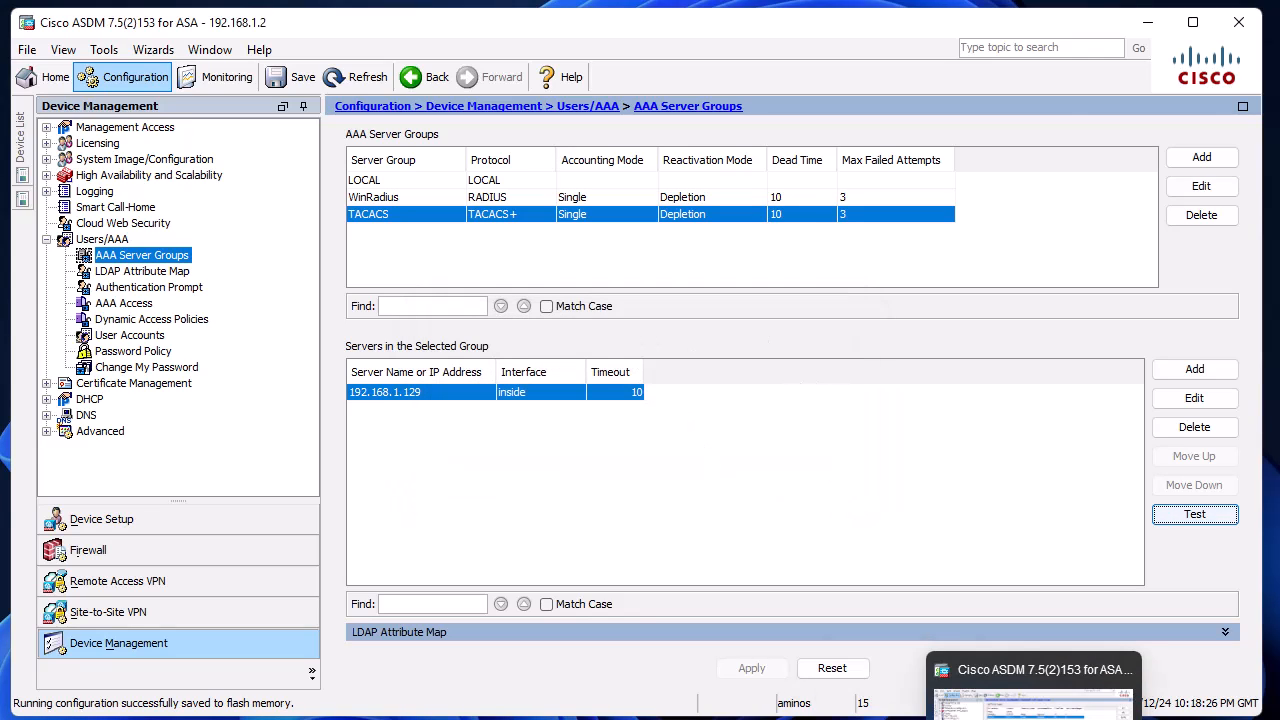
Step: Switch to Cisco ISE and check the TACACS live logs, limited to the last 5 minutes
{"action": "mouse_move", "coordinate": [814, 719]}
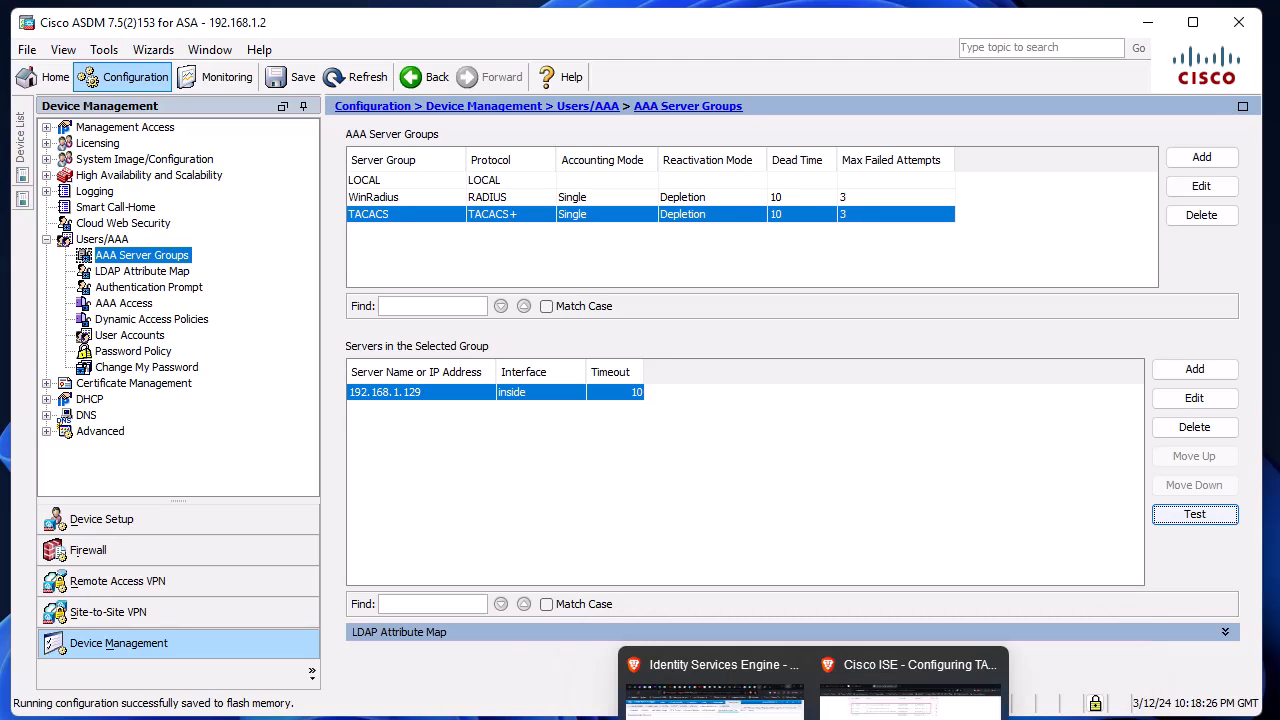
{"action": "left_click", "coordinate": [714, 690]}
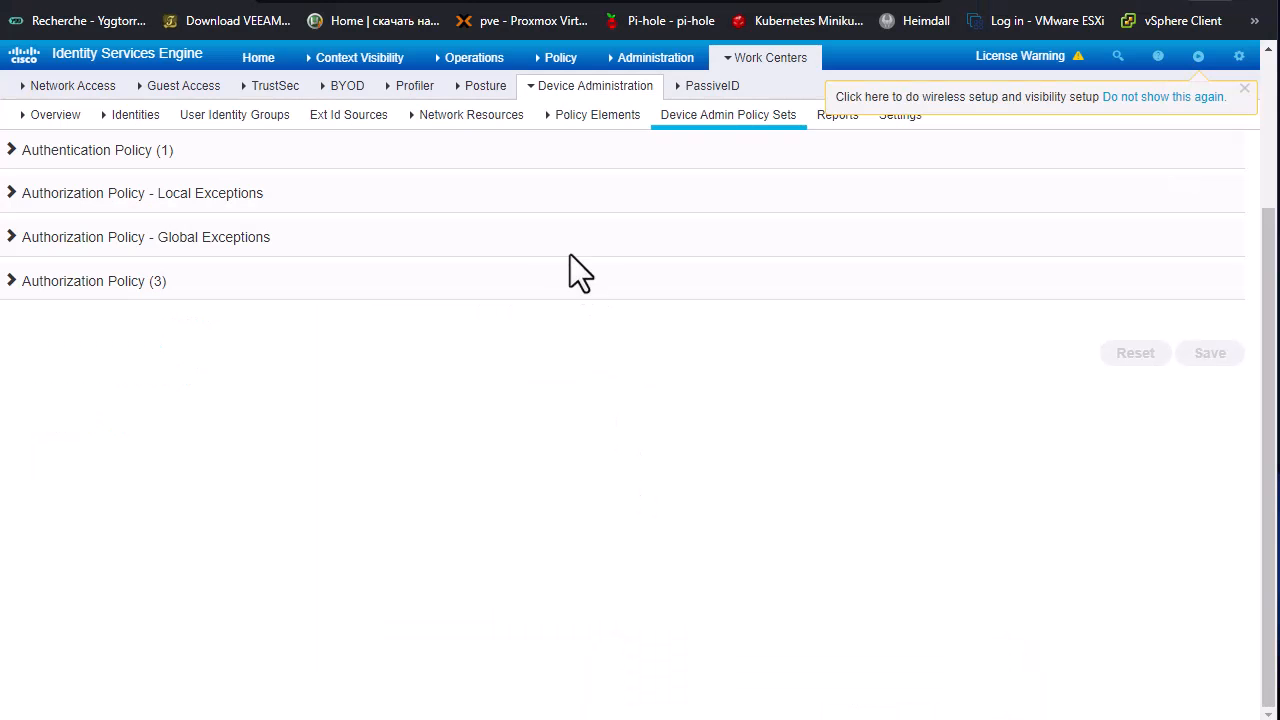
{"action": "mouse_move", "coordinate": [480, 74]}
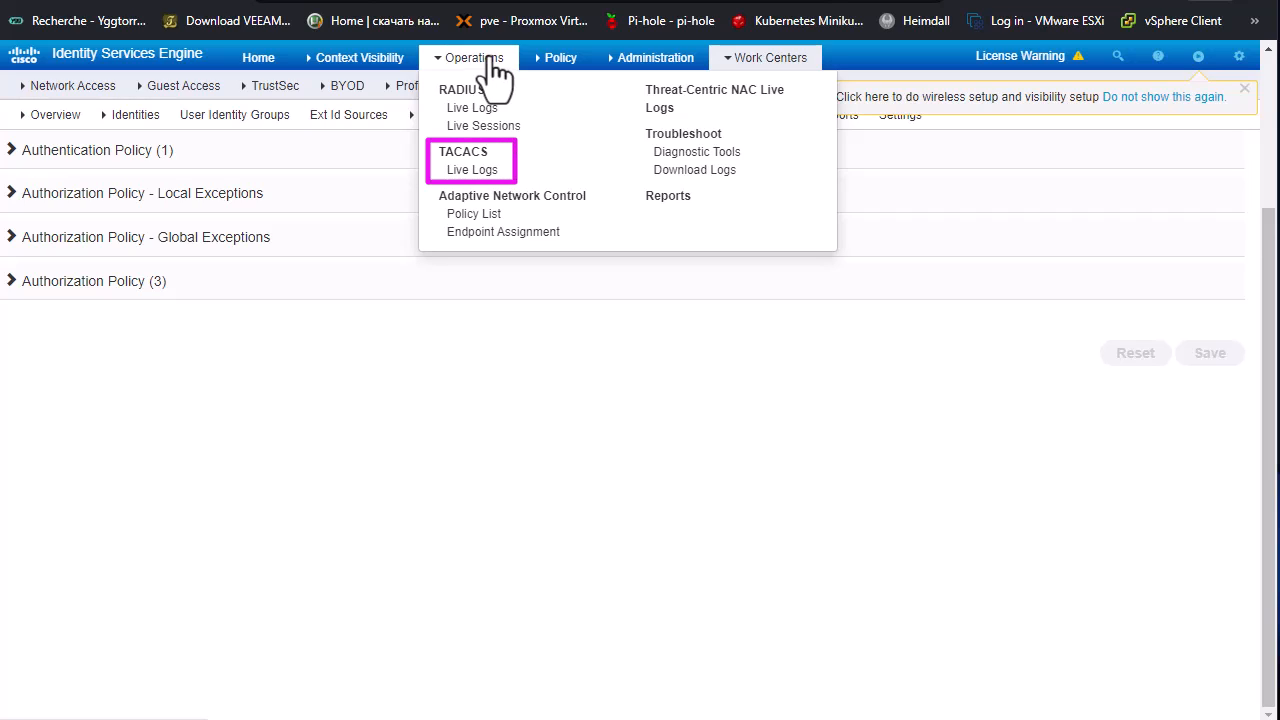
{"action": "left_click", "coordinate": [472, 170]}
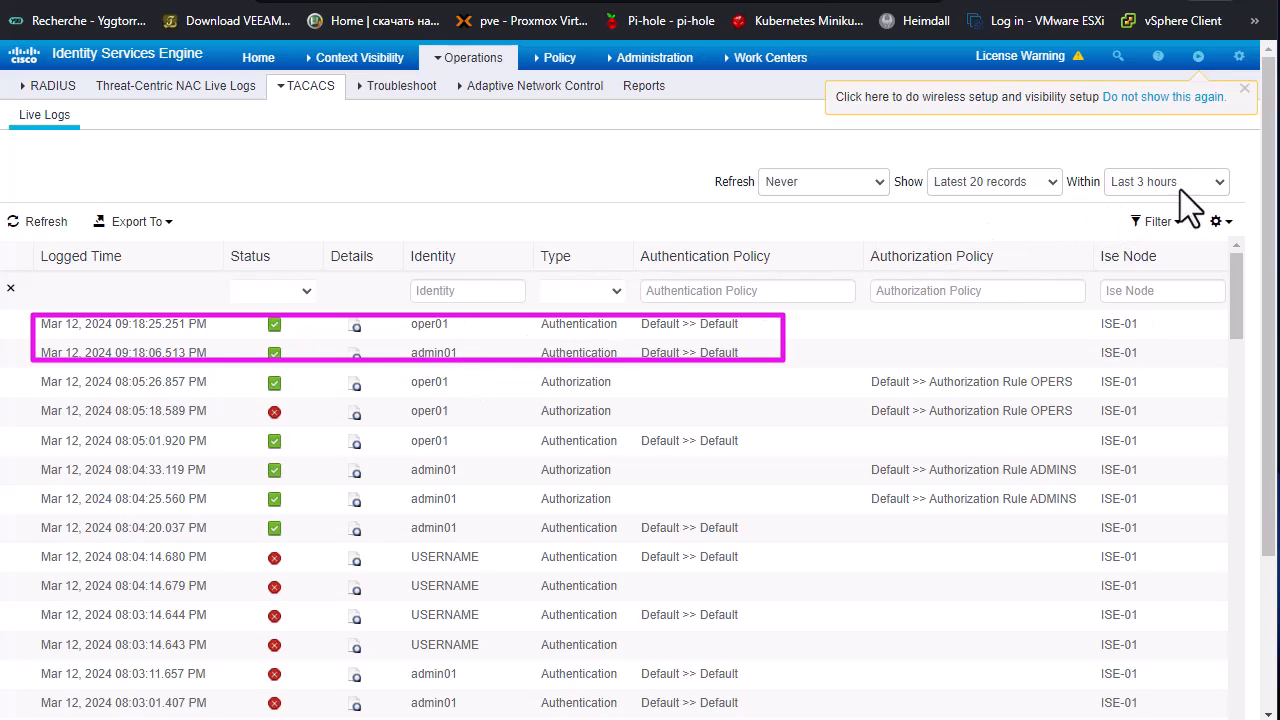
{"action": "left_click", "coordinate": [1219, 181]}
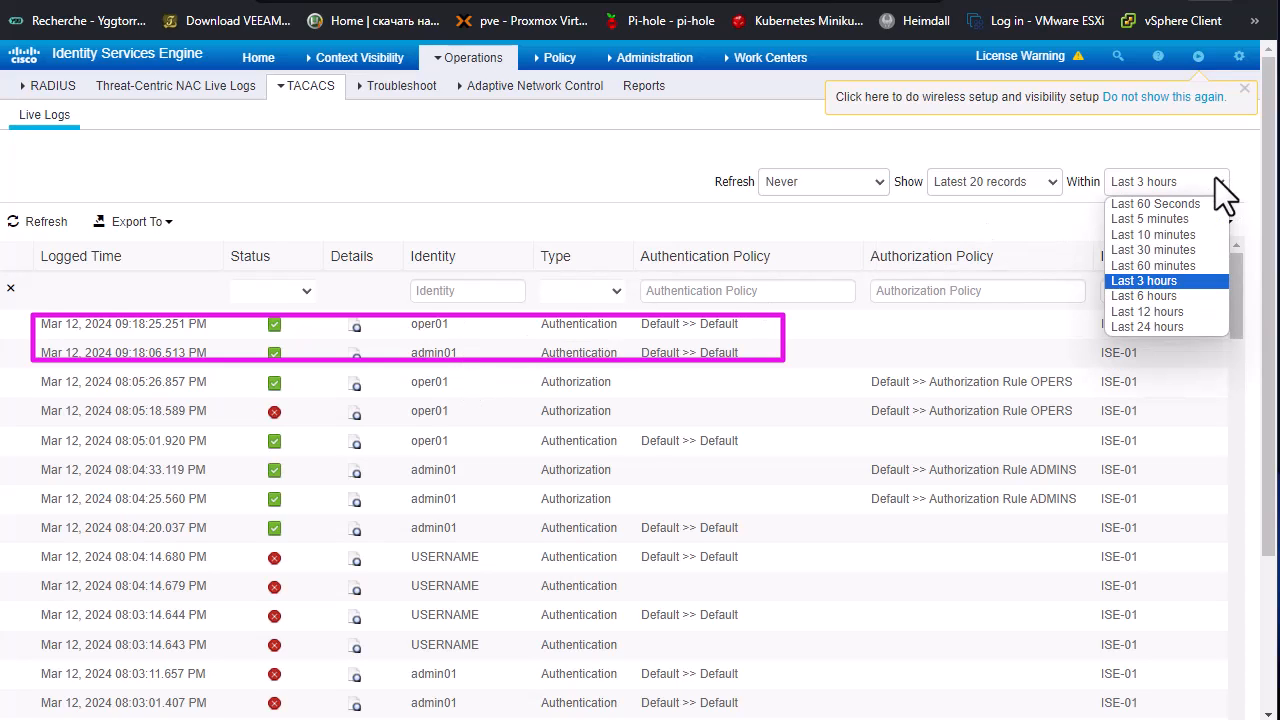
{"action": "left_click", "coordinate": [1175, 219]}
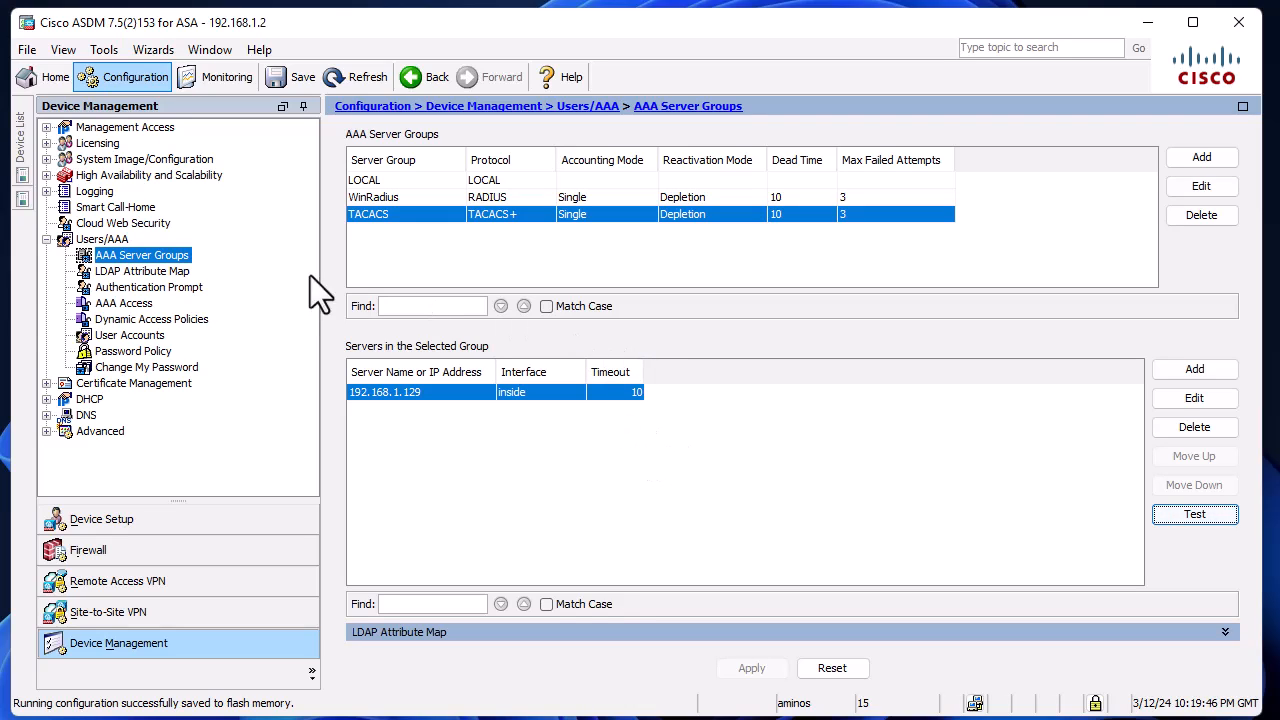
Step: In Cisco ASDM's AAA Access settings, set the authentication server group to TACACS for privileged mode commands and SSH connections
{"action": "left_click", "coordinate": [138, 304]}
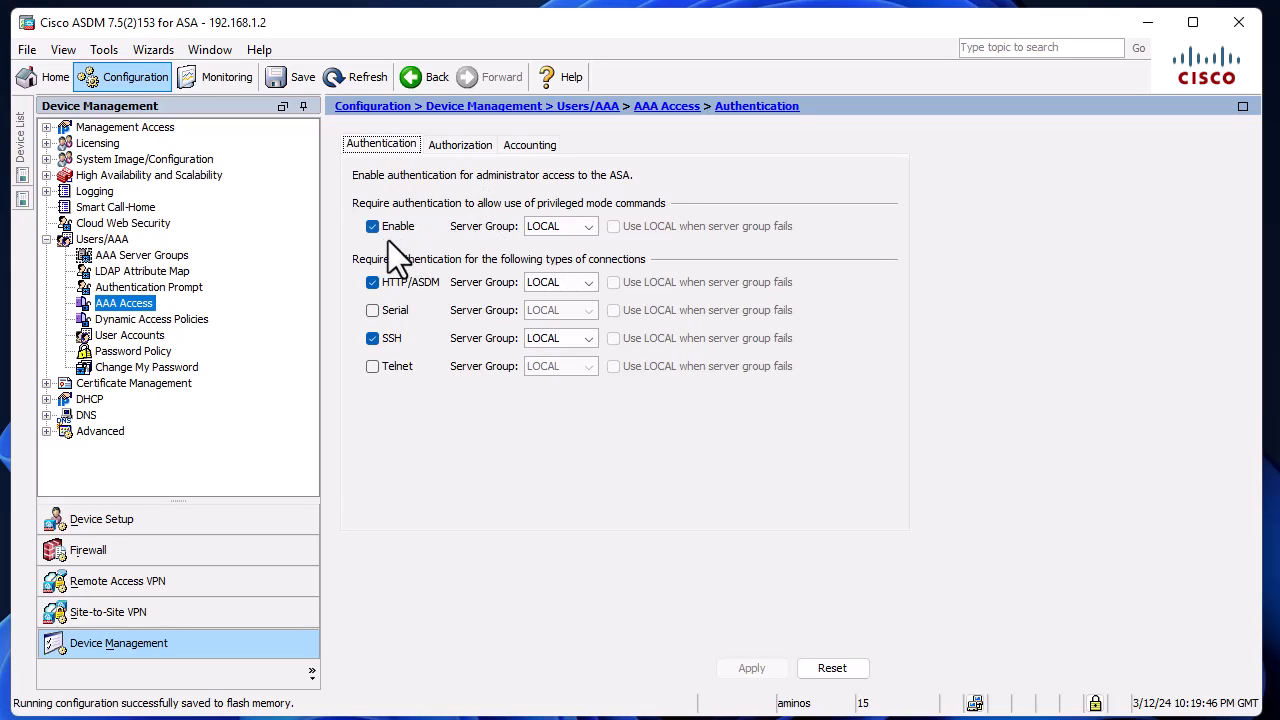
{"action": "left_click", "coordinate": [588, 228]}
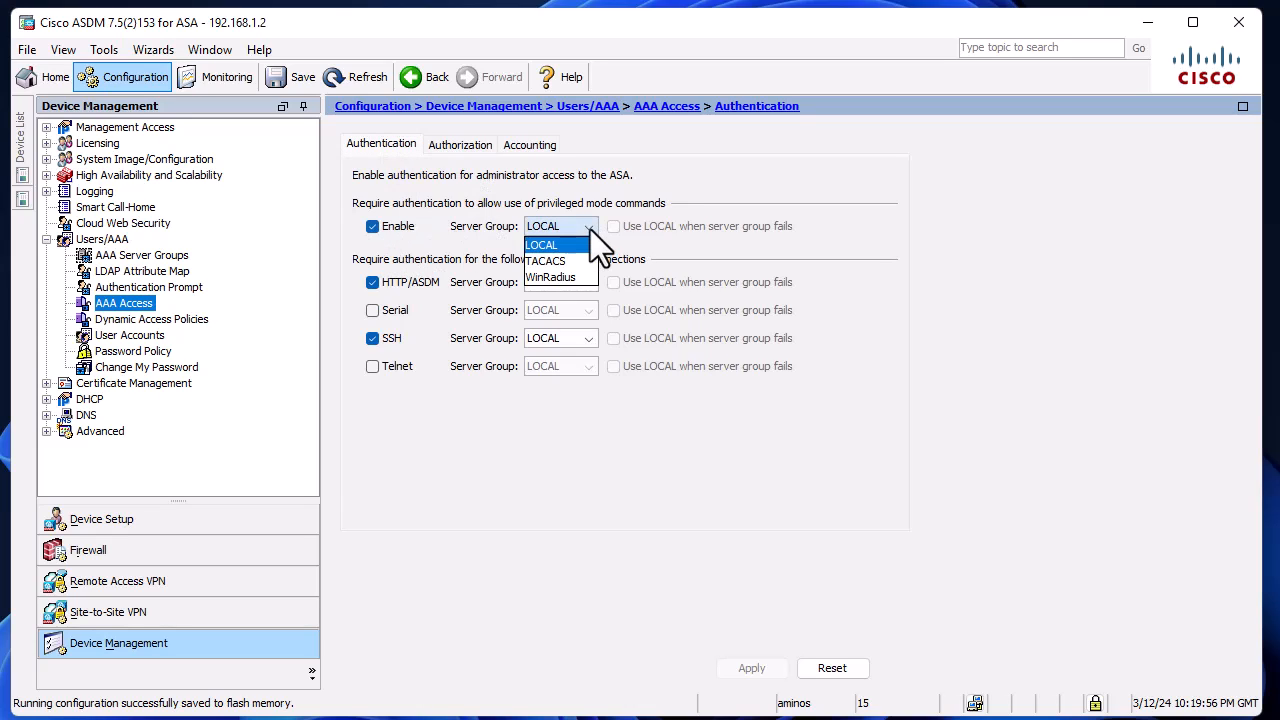
{"action": "left_click", "coordinate": [561, 262]}
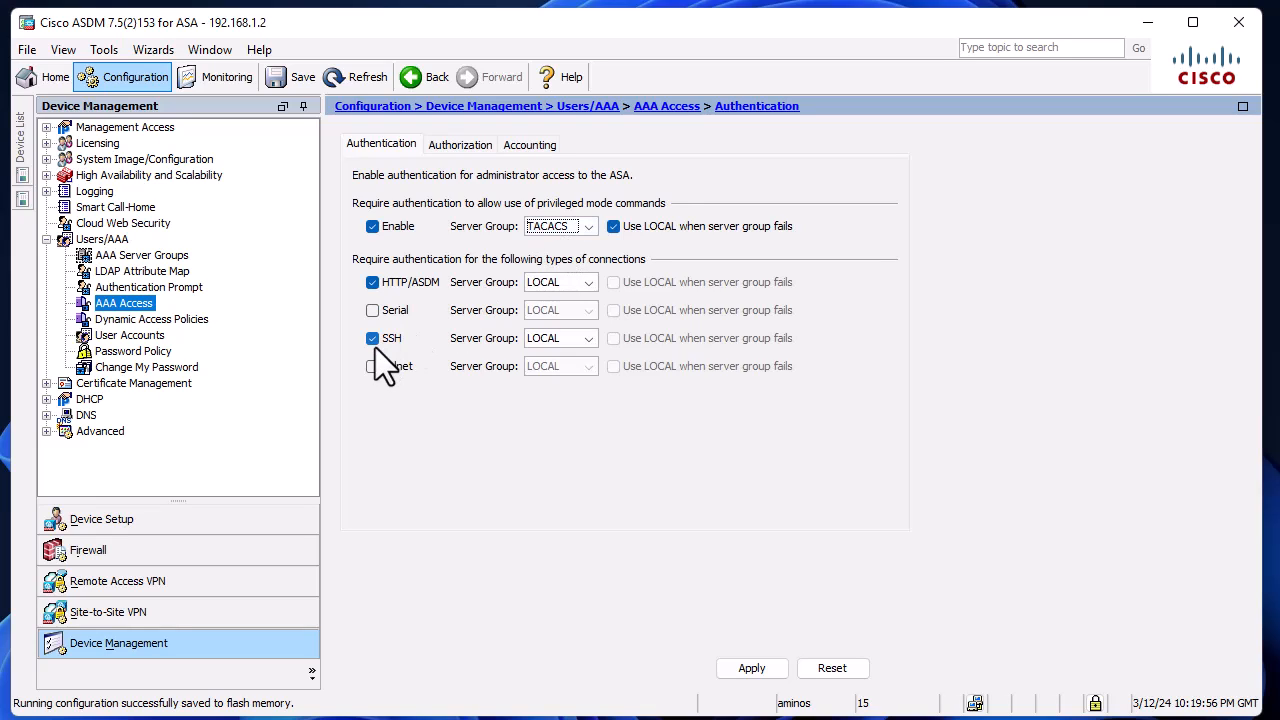
{"action": "left_click", "coordinate": [590, 338]}
{"action": "left_click", "coordinate": [549, 372]}
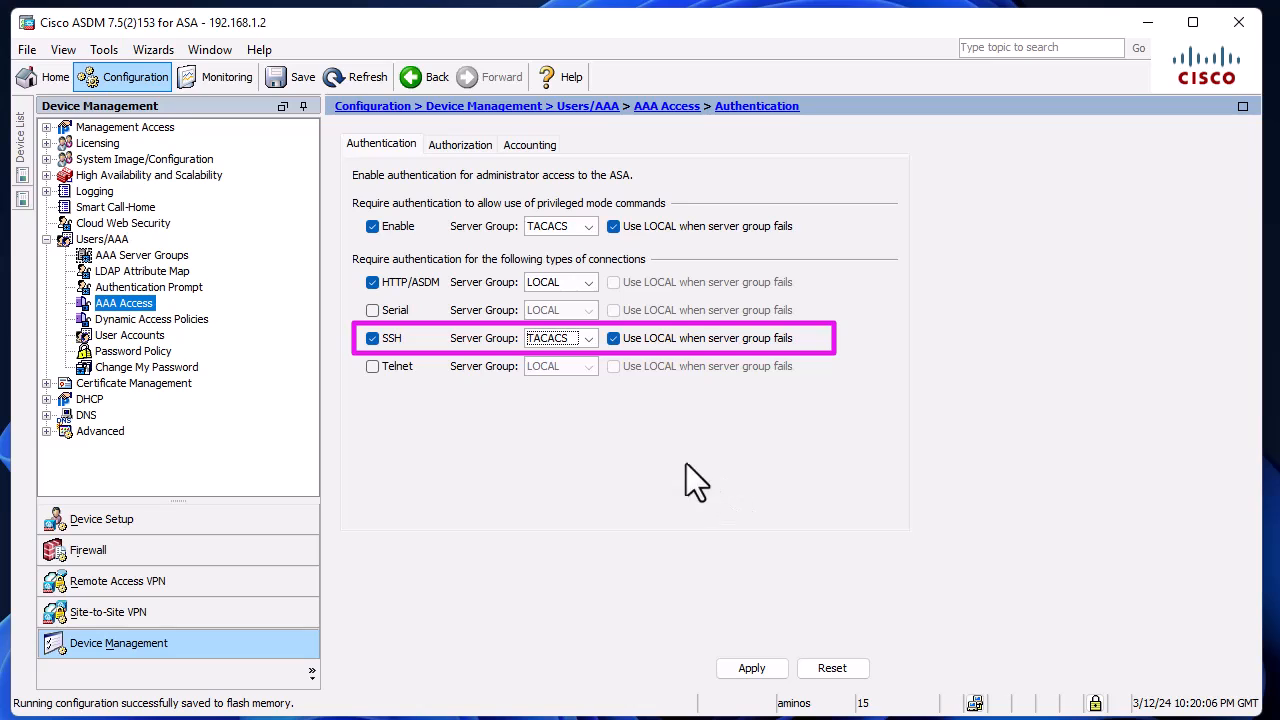
Step: Set the server group for ASA command access authorization to TACACS
{"action": "left_click", "coordinate": [459, 145]}
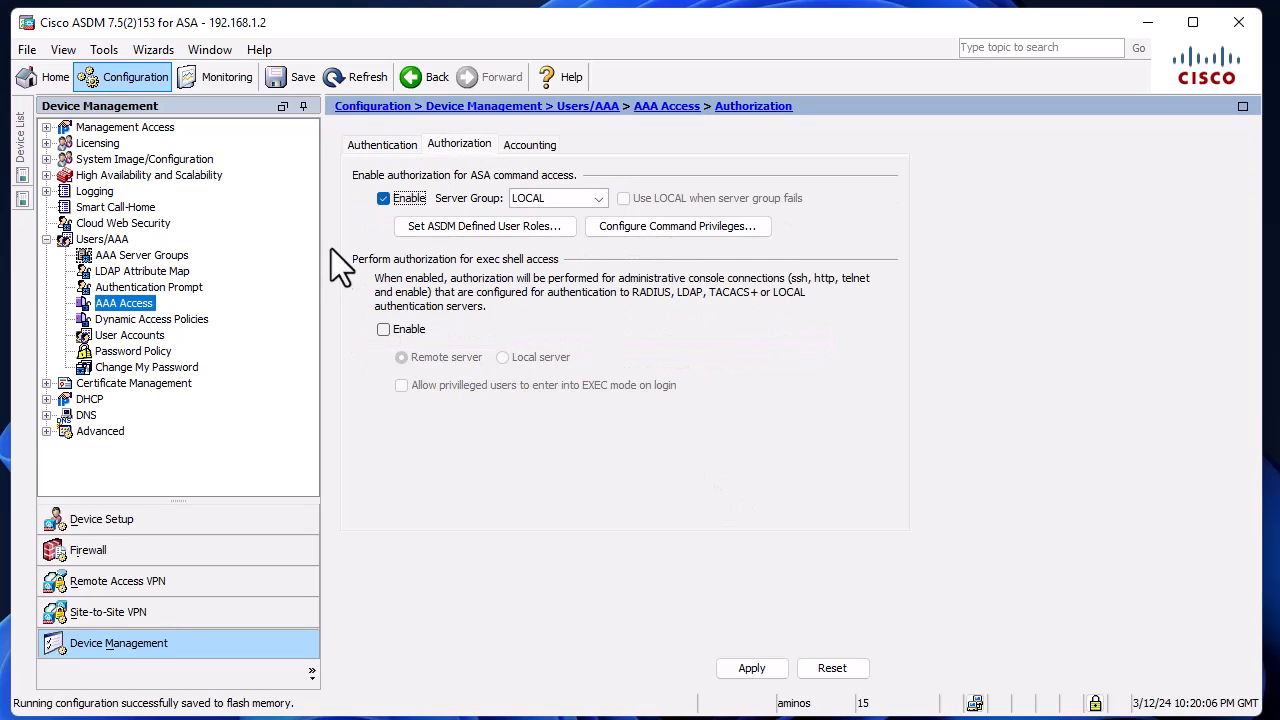
{"action": "left_click", "coordinate": [589, 198]}
{"action": "left_click", "coordinate": [537, 235]}
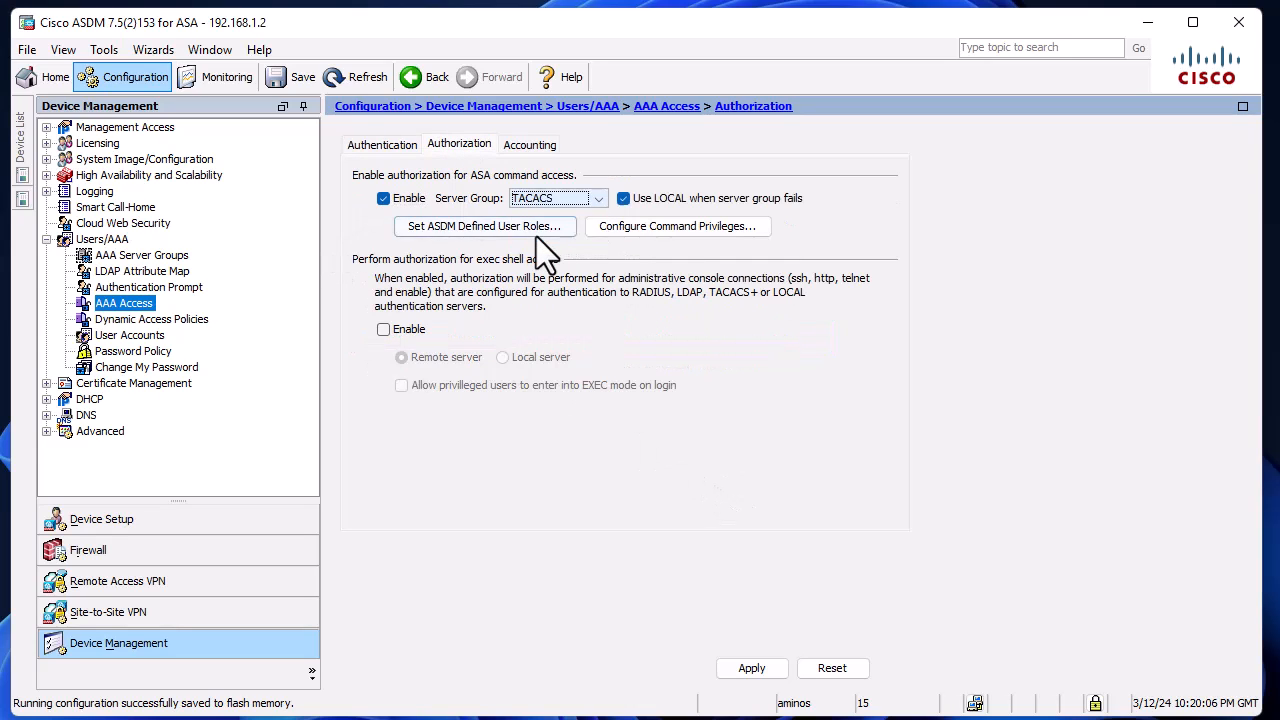
Step: Send the AAA access changes to the ASA and save the running configuration
{"action": "left_click", "coordinate": [775, 667]}
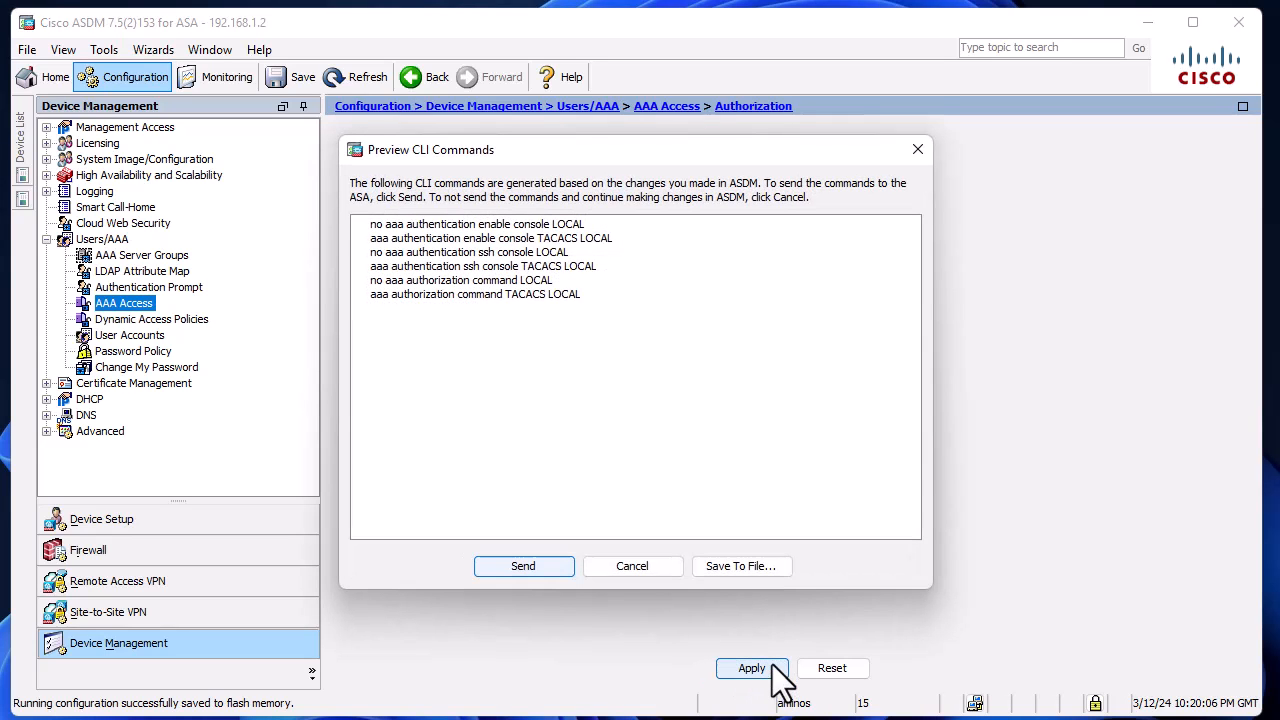
{"action": "left_click", "coordinate": [520, 562]}
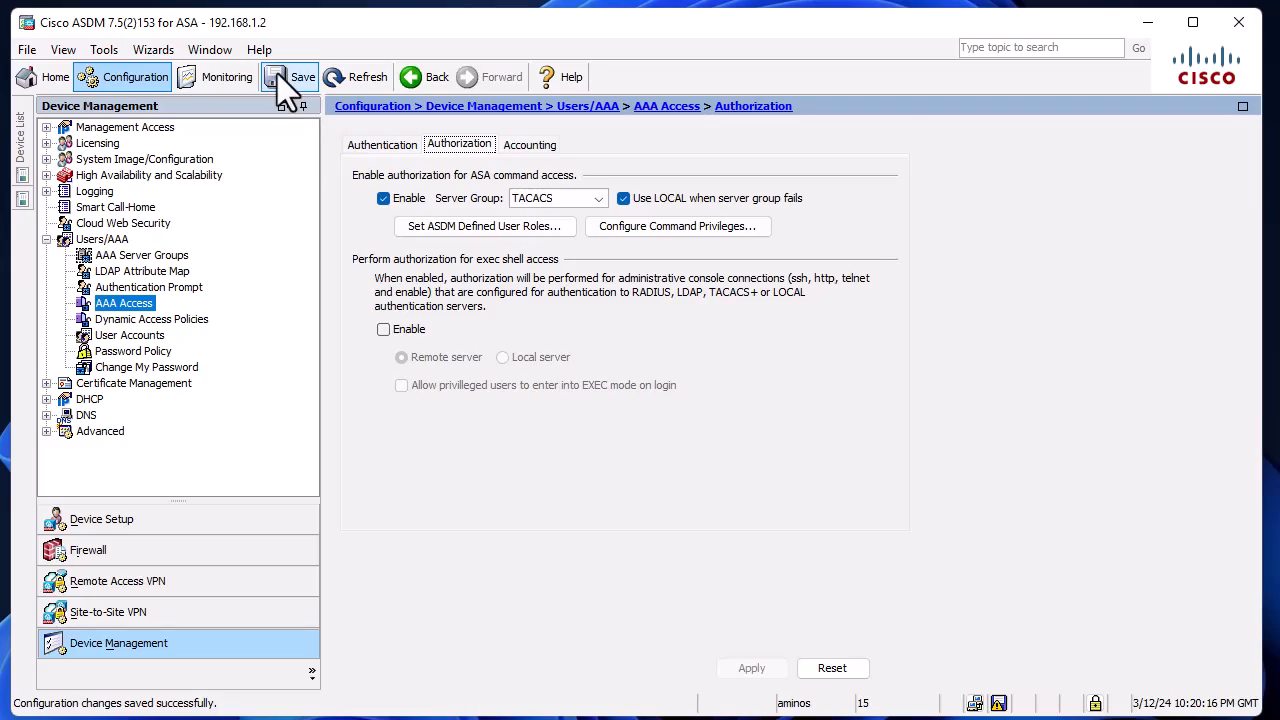
{"action": "left_click", "coordinate": [277, 74]}
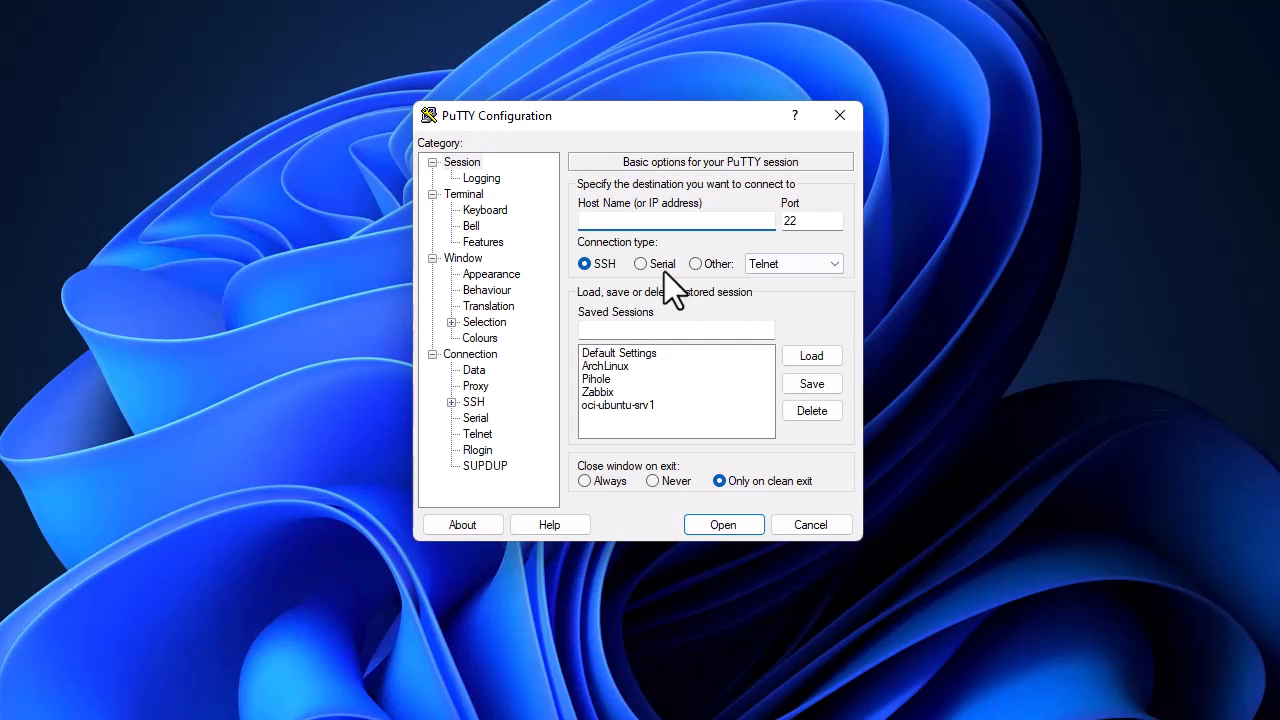
Step: In PuTTY, open an SSH session to the ASA at 192.168.1.2 on port 22
{"action": "type", "text": "192.167"}
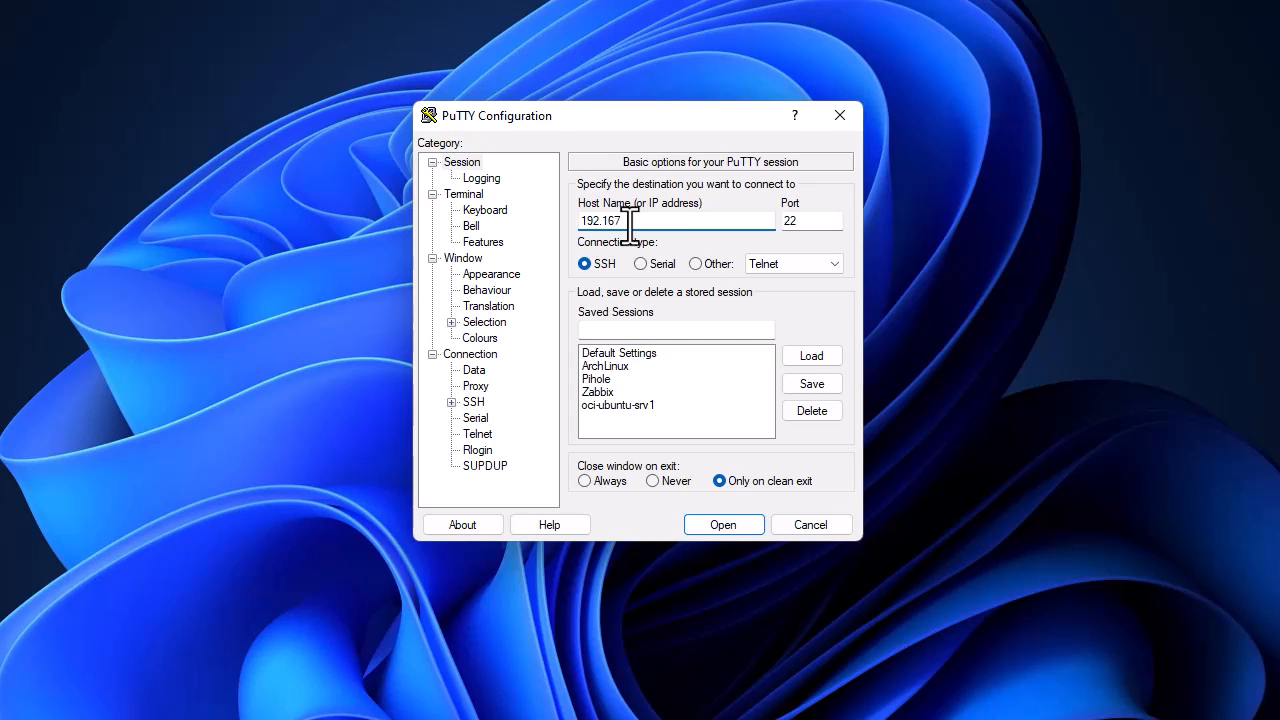
{"action": "key", "text": "BackSpace"}
{"action": "type", "text": "8.12"}
{"action": "left_click", "coordinate": [737, 531]}
{"action": "left_click", "coordinate": [688, 416]}
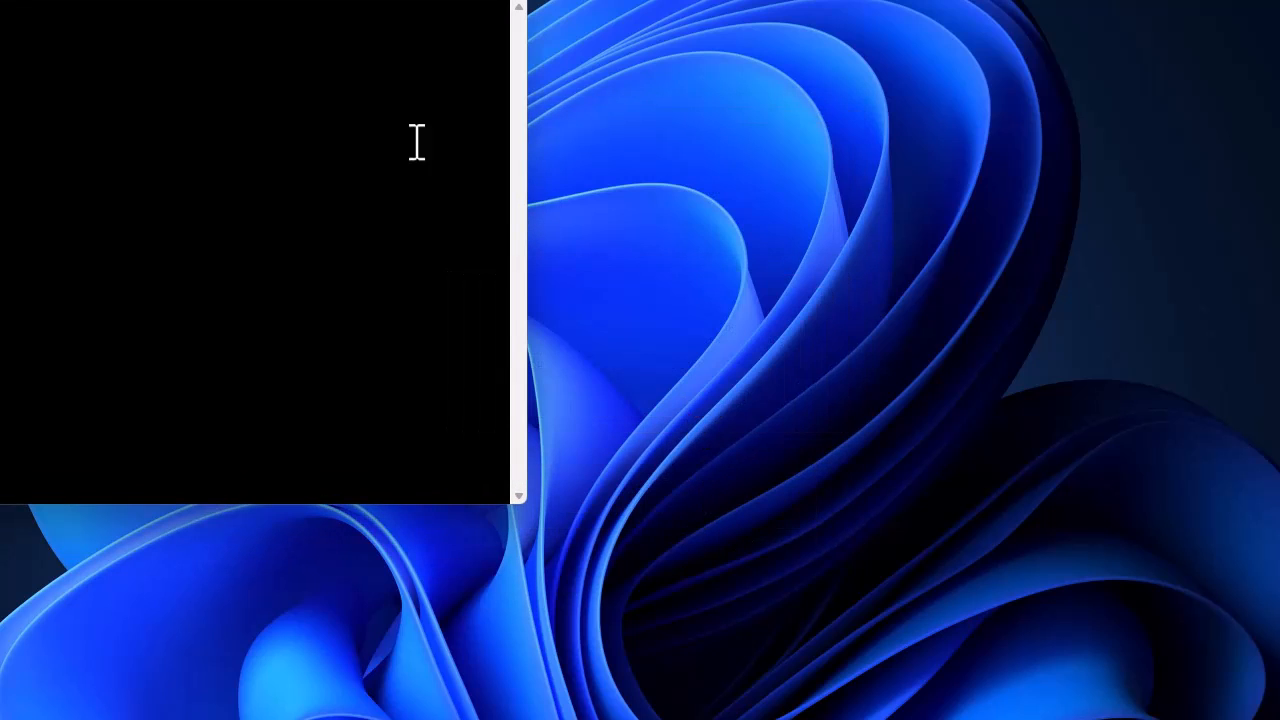
{"action": "left_click_drag", "start_coordinate": [277, 9], "coordinate": [657, 96]}
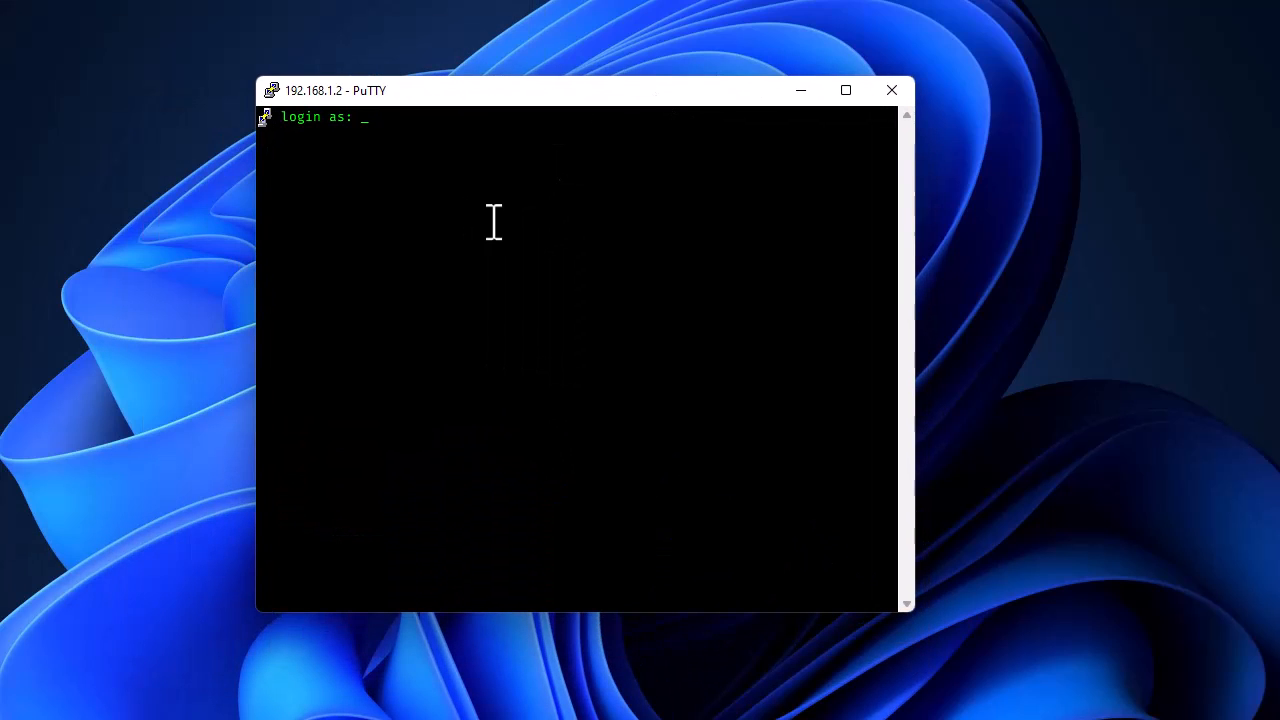
Step: Log in to the ASA as oper01 with the account password
{"action": "type", "text": "oper01"}
{"action": "key", "text": "Return"}
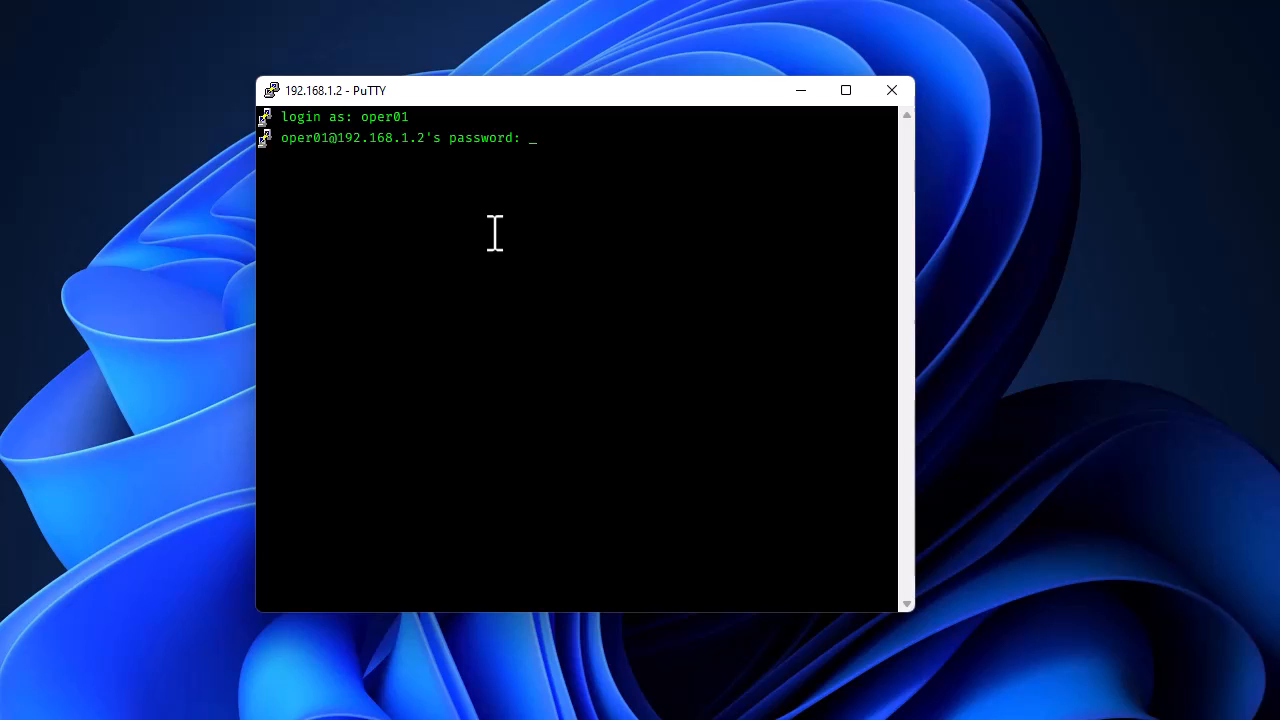
{"action": "key", "text": "Return"}
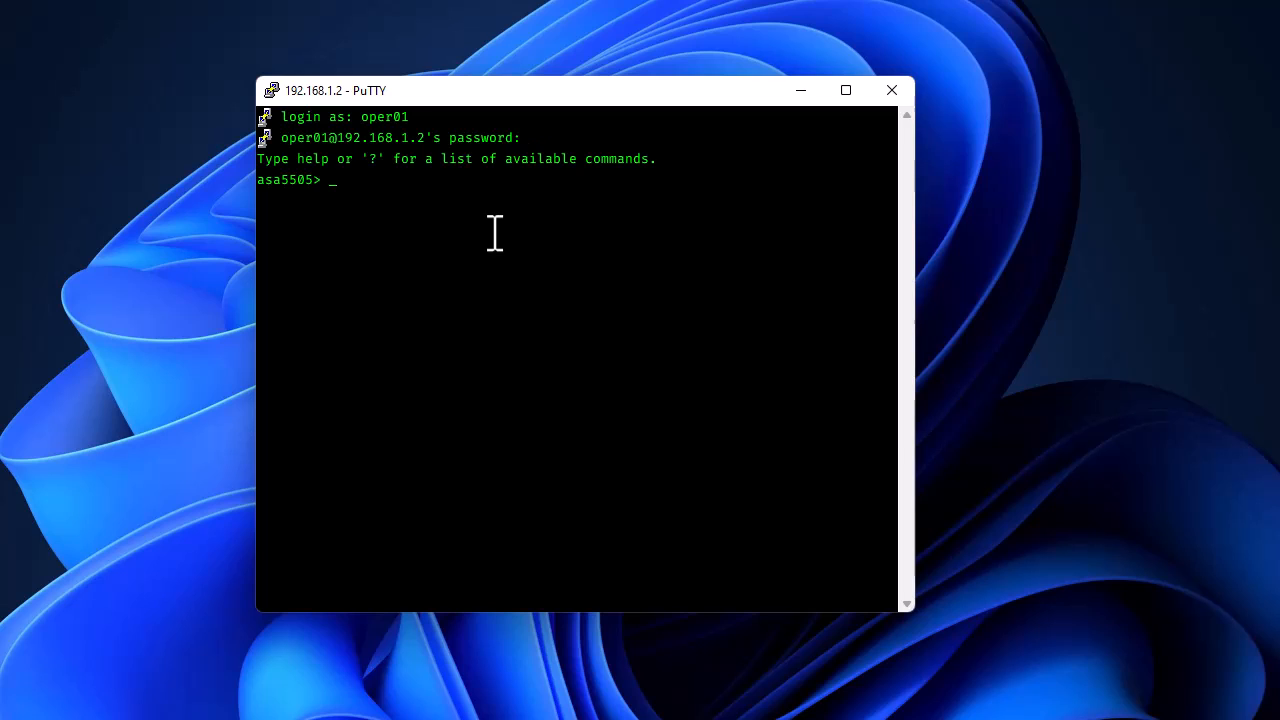
Step: Ping 8.8.8.8 from the oper01 session on the ASA
{"action": "type", "text": "ping 8.8.8.8"}
{"action": "key", "text": "Return"}
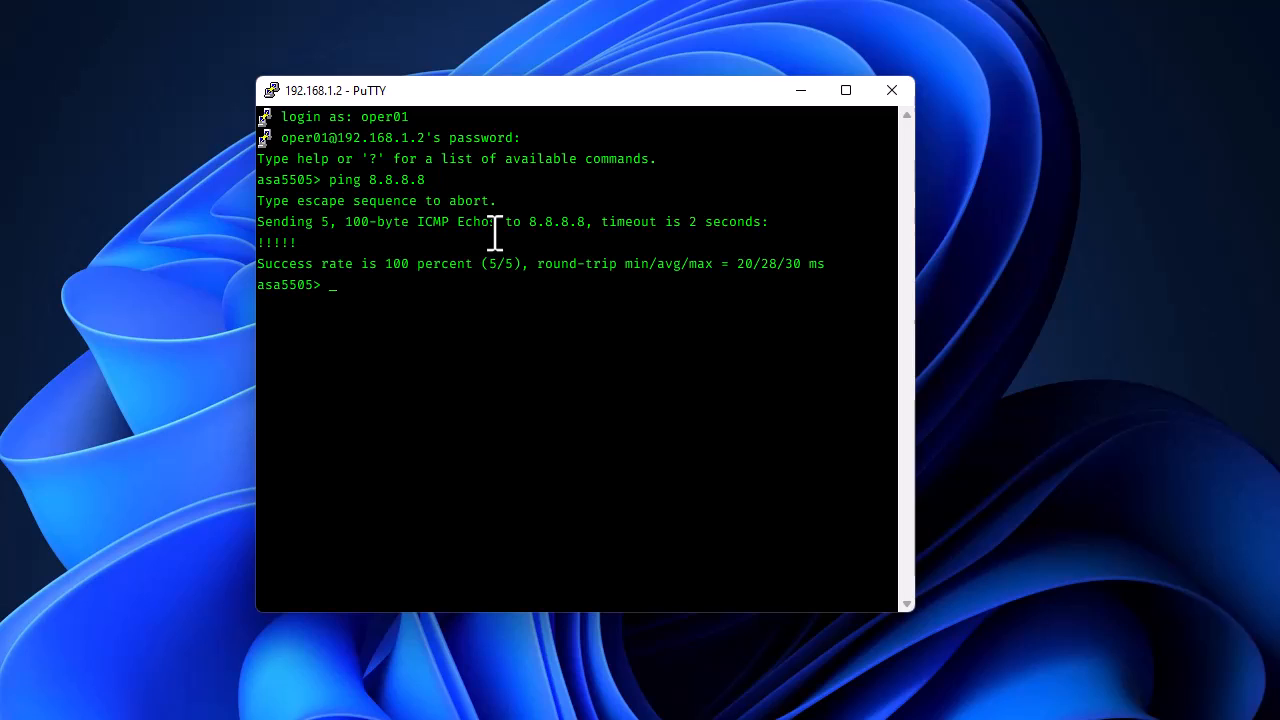
Step: Try to run a traceroute to 8.8.8.8 from the oper01 session
{"action": "type", "text": "trav"}
{"action": "key", "text": "BackSpace"}
{"action": "type", "text": "ce"}
{"action": "key", "text": "Tab"}
{"action": "type", "text": "8.8.8.8"}
{"action": "key", "text": "Return"}
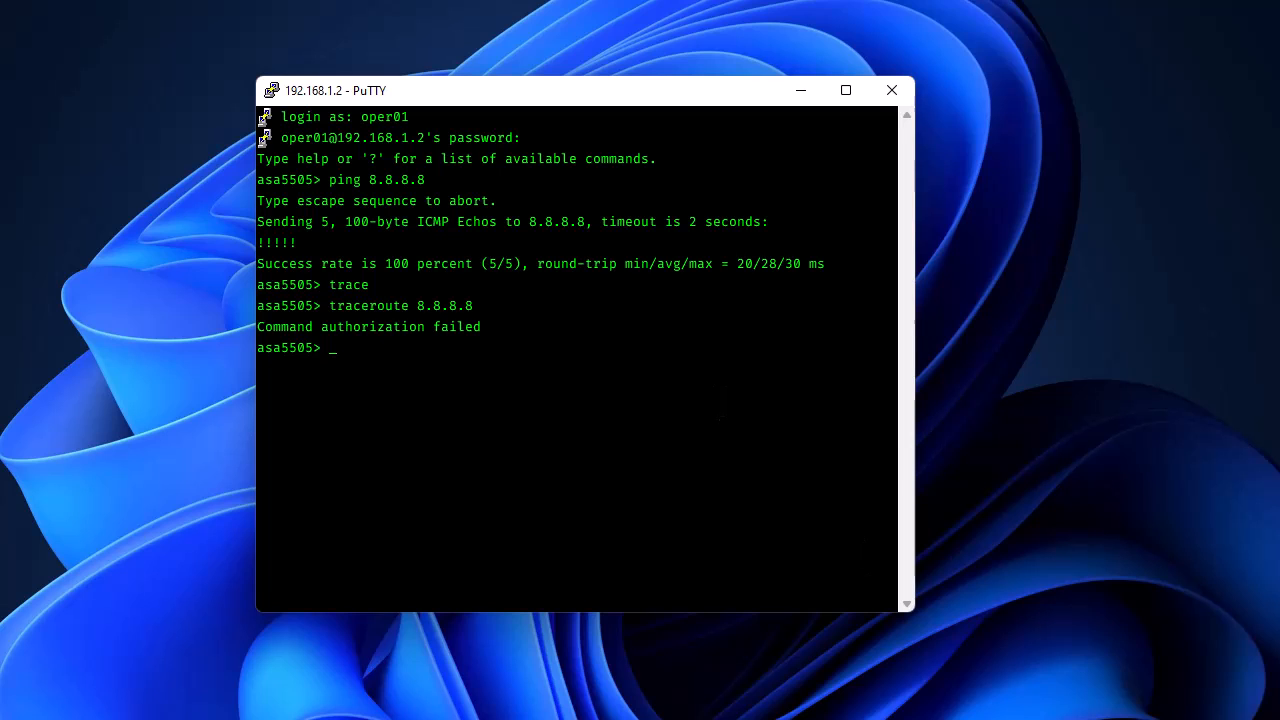
Step: Switch to Cisco ISE and examine the detail report of the latest oper01 authorization entry in the TACACS live logs
{"action": "mouse_move", "coordinate": [835, 719]}
{"action": "left_click", "coordinate": [735, 700]}
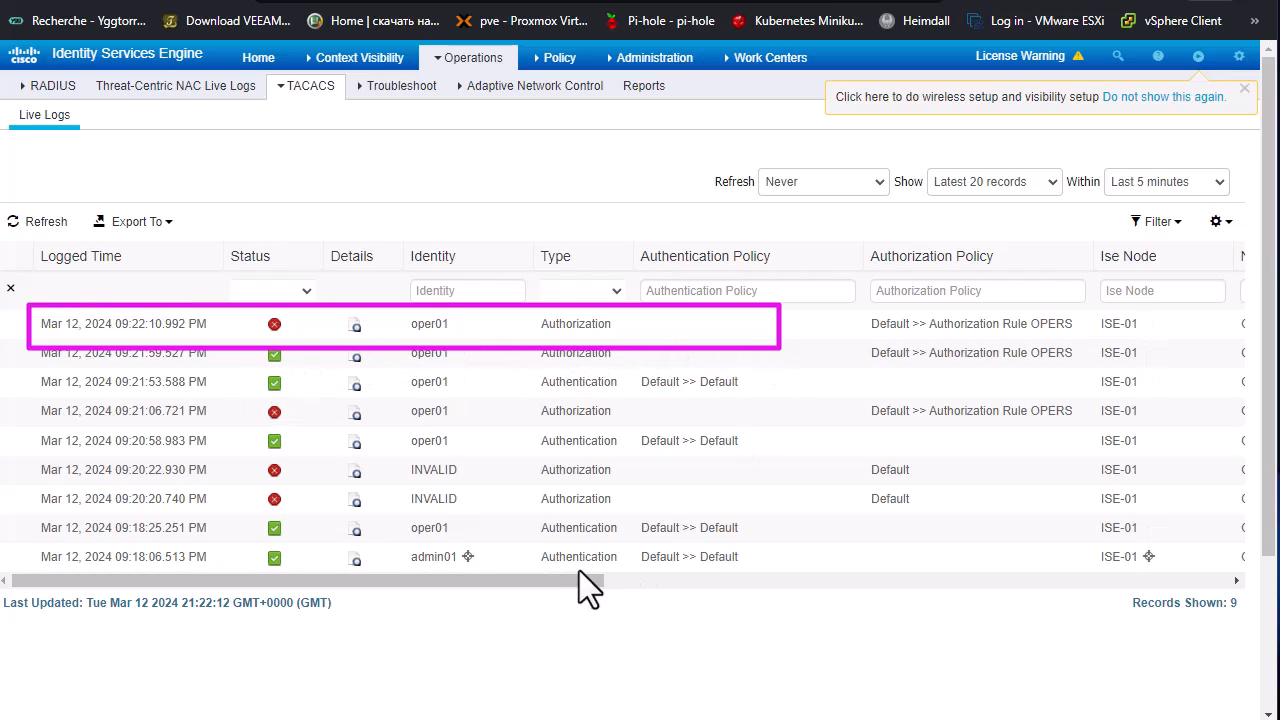
{"action": "left_click", "coordinate": [360, 330]}
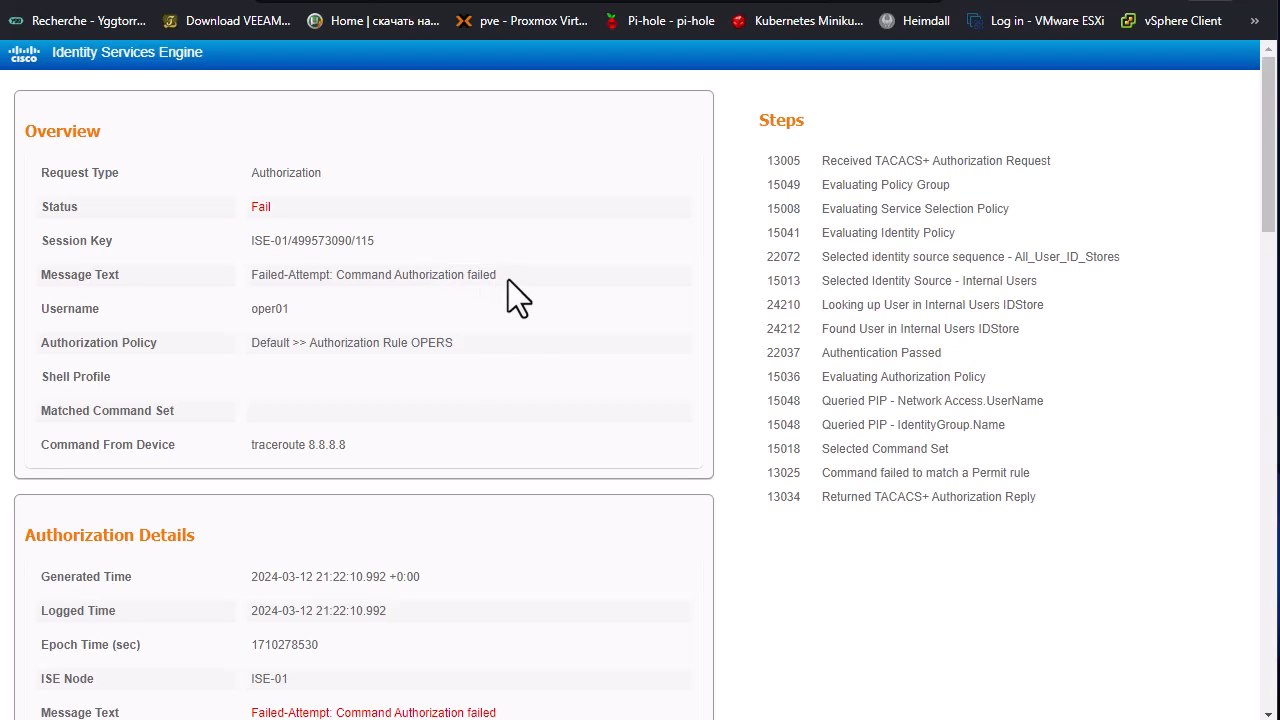
{"action": "scroll", "coordinate": [509, 371], "scroll_direction": "down", "scroll_amount": 2}
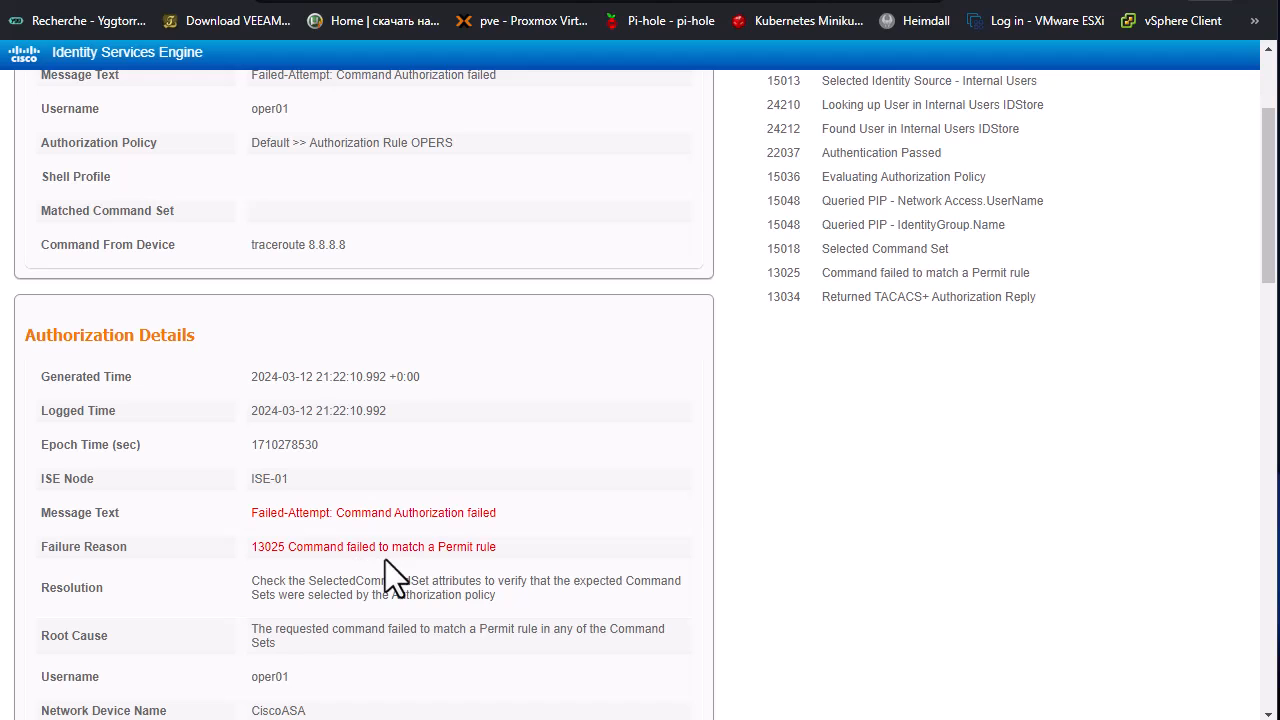
{"action": "scroll", "coordinate": [512, 561], "scroll_direction": "down", "scroll_amount": 4}
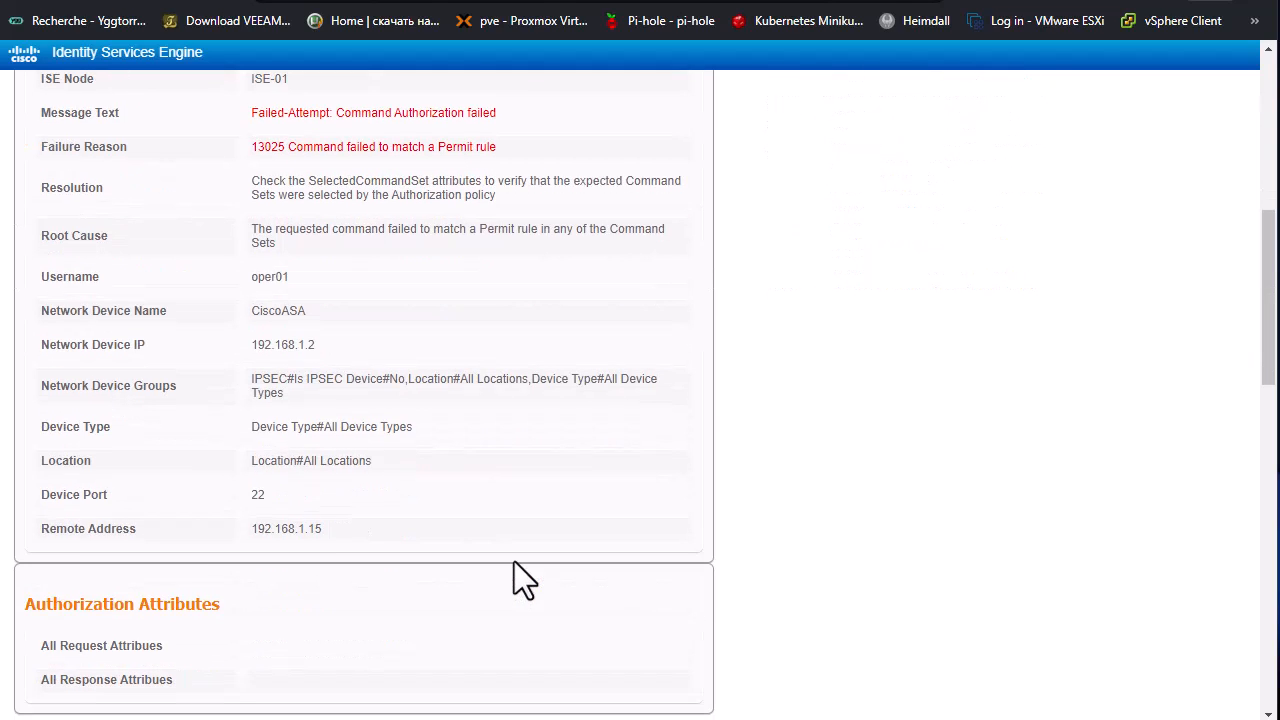
{"action": "scroll", "coordinate": [514, 575], "scroll_direction": "down", "scroll_amount": 2}
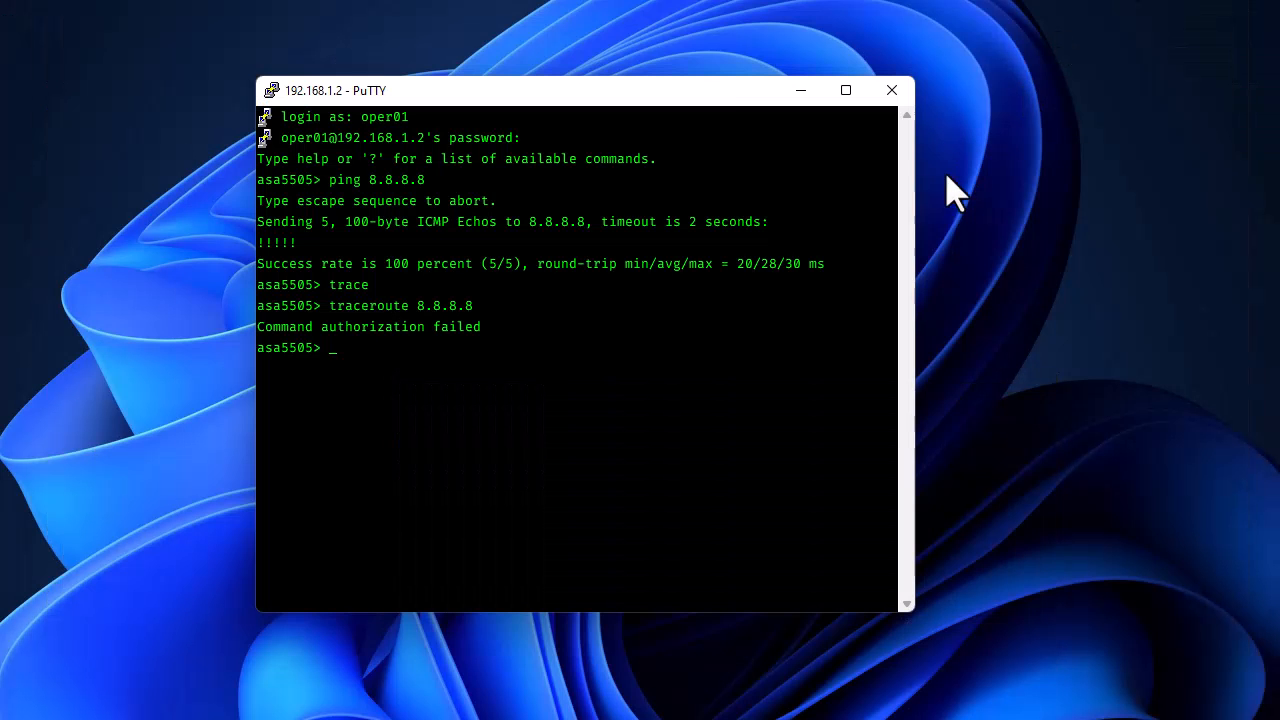
Step: Switch back to PuTTY, close the oper01 session and open a new SSH session to 192.168.1.2
{"action": "left_click", "coordinate": [892, 91]}
{"action": "left_click", "coordinate": [690, 406]}
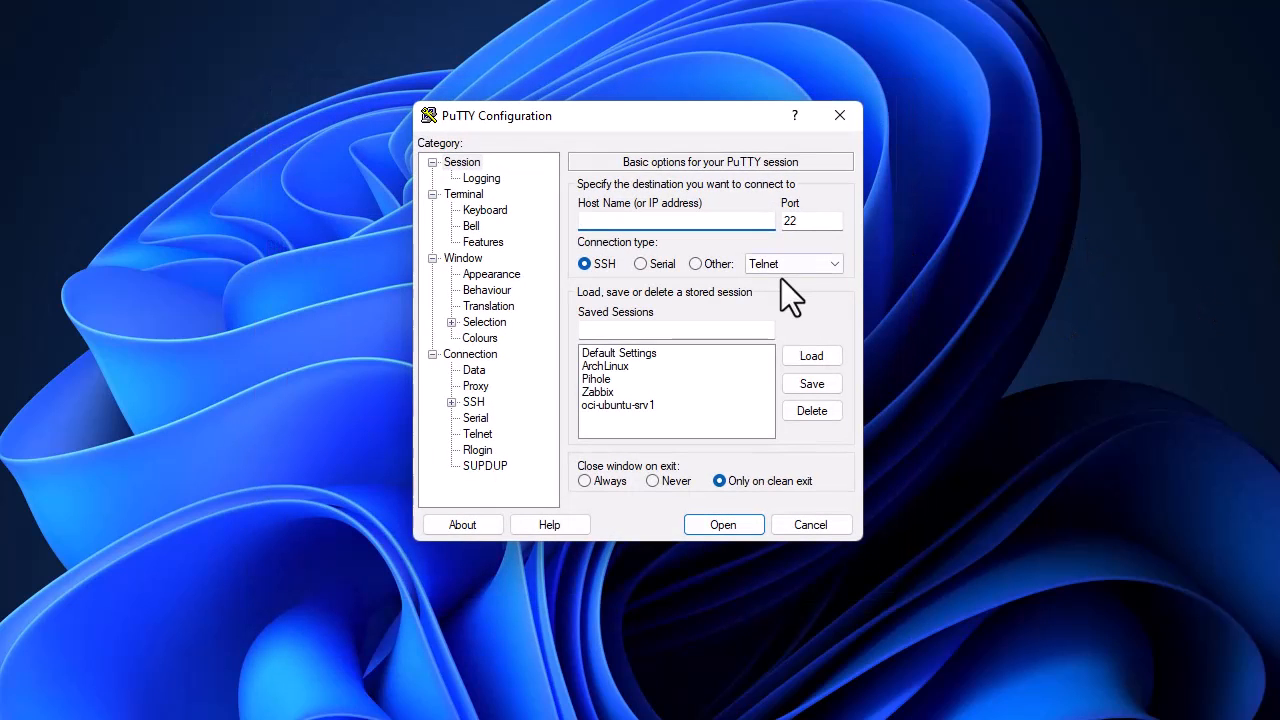
{"action": "type", "text": "192.168.1.2"}
{"action": "left_click", "coordinate": [722, 525]}
{"action": "left_click", "coordinate": [740, 416]}
{"action": "left_click_drag", "start_coordinate": [251, 19], "coordinate": [580, 105]}
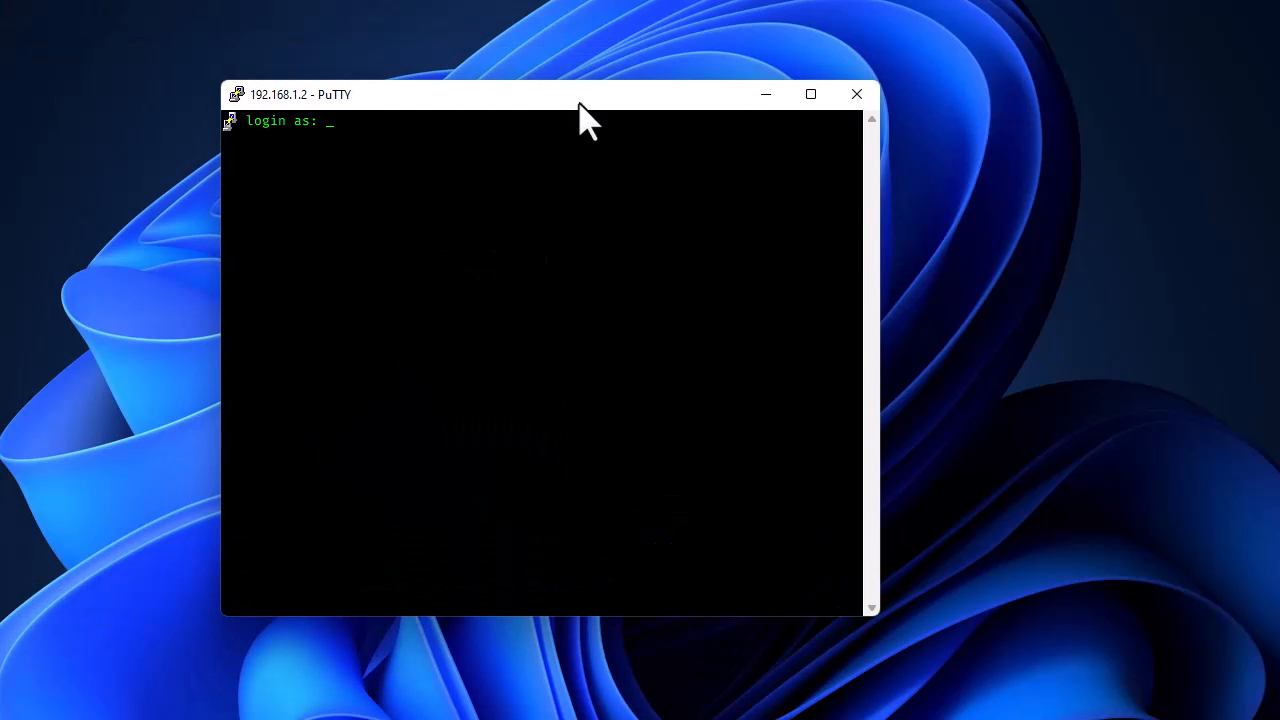
Step: Log in to the ASA as admin01 with the account password
{"action": "type", "text": "admin01"}
{"action": "key", "text": "Return"}
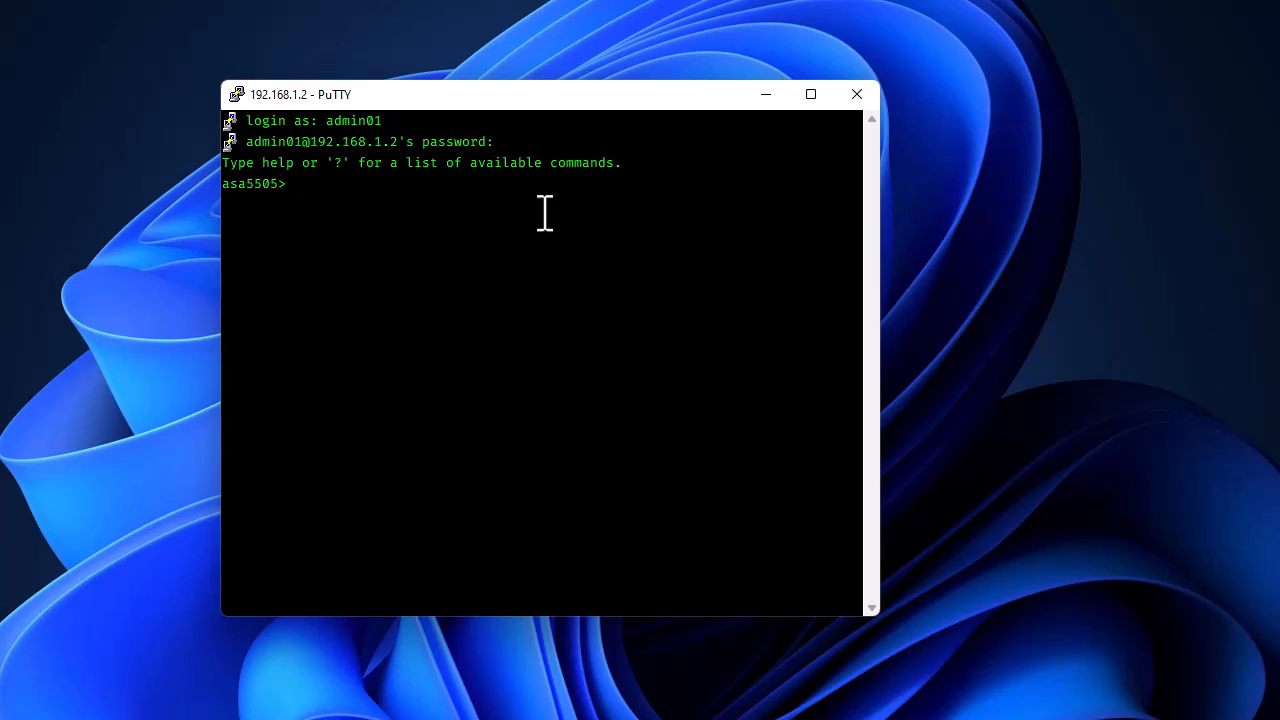
Step: Ping 8.8.8.8 from the admin01 session on the ASA
{"action": "type", "text": "ping 8.8.8.8"}
{"action": "key", "text": "Return"}
Step: Run a traceroute to 8.8.8.8 from the admin01 session
{"action": "type", "text": "t"}
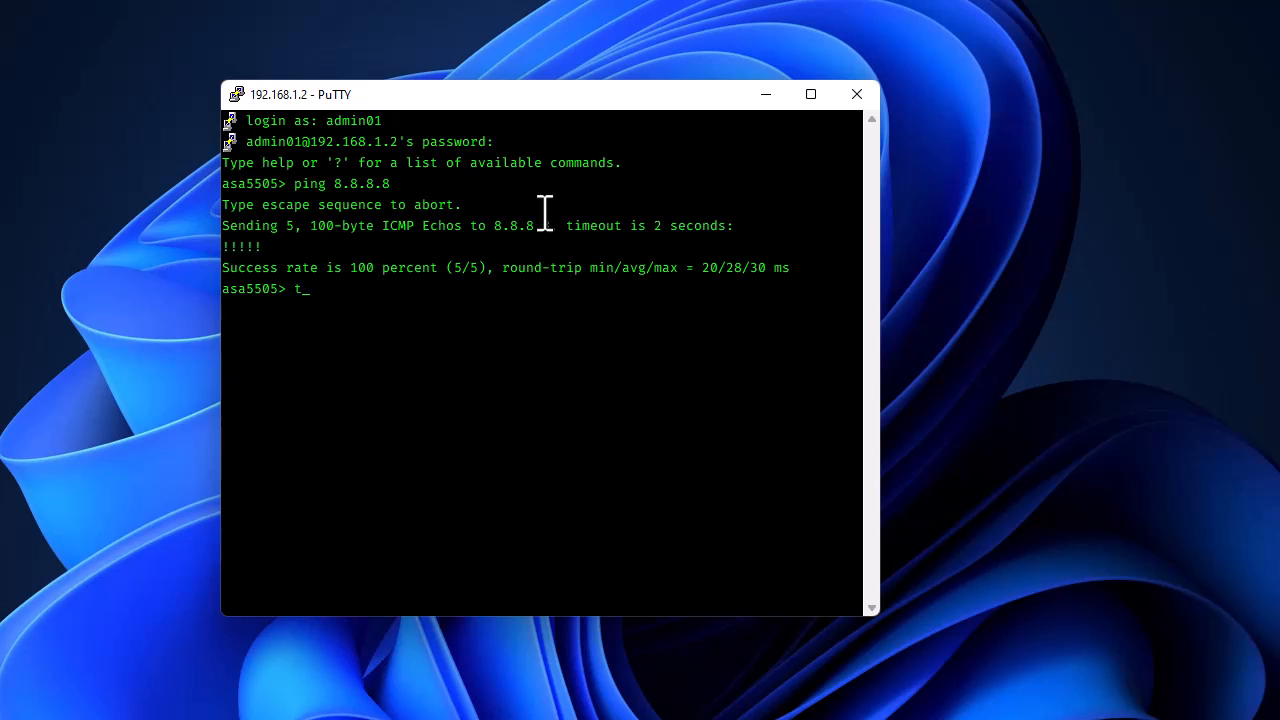
{"action": "type", "text": "raceroute 8.8.8.8"}
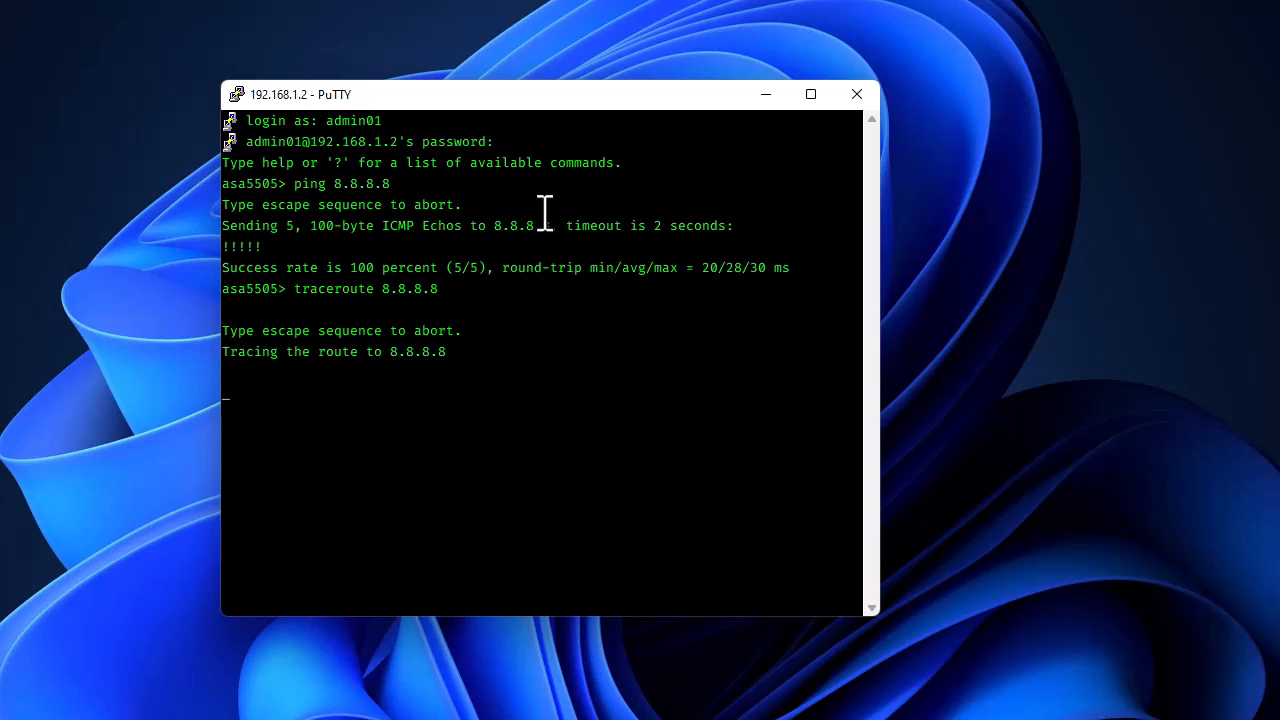